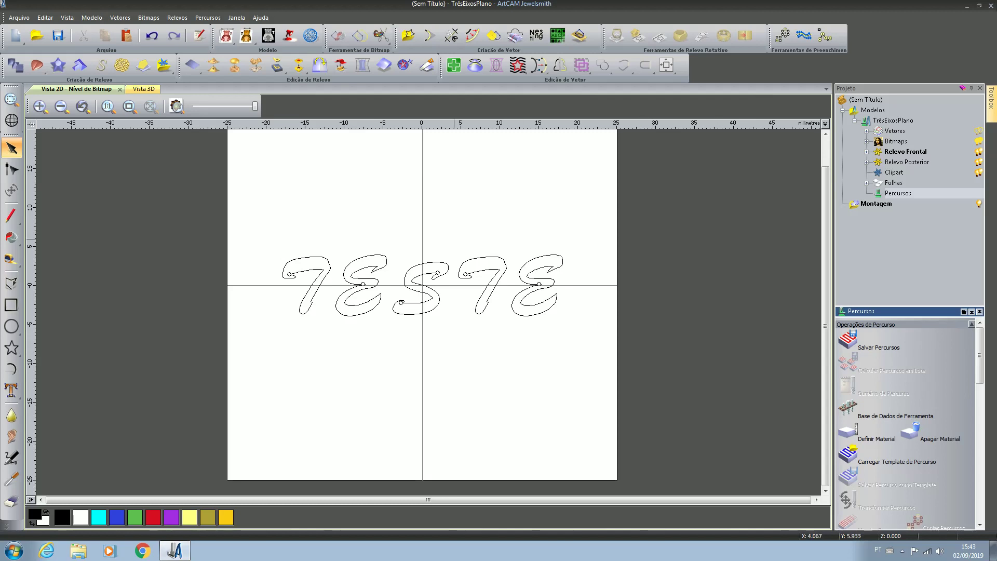
- Examine the TESTE lettering outlines up close, including the small circular markers where the E's contour crosses itself
left_click(471, 271)
right_click(469, 271)
key("Escape")
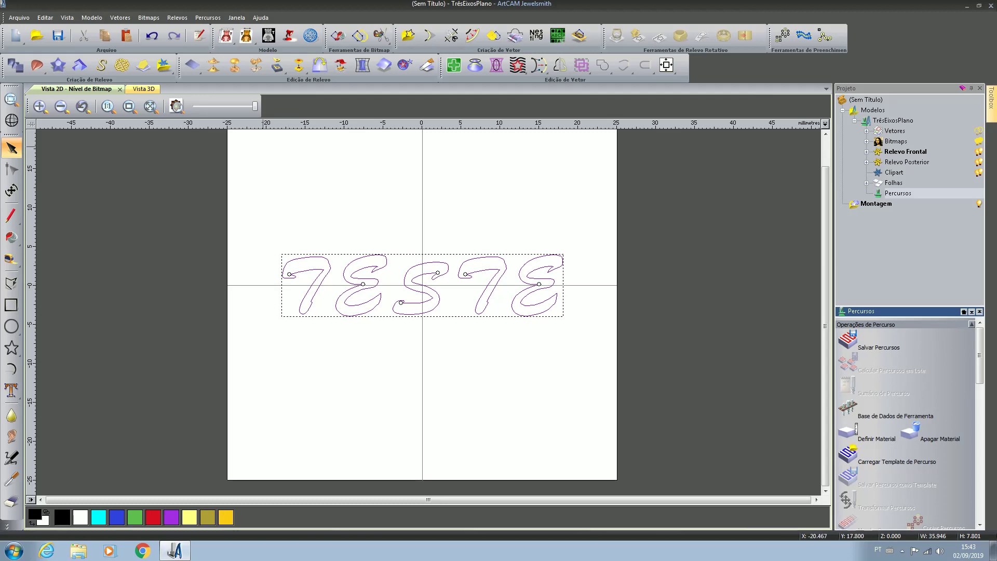
scroll(285, 315, "up", 1)
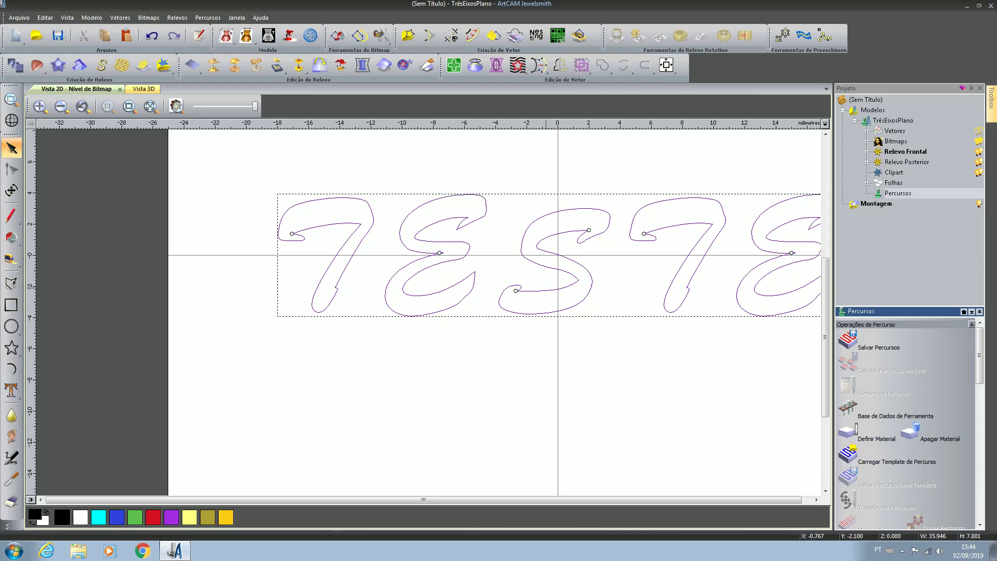
scroll(545, 288, "down", 2)
scroll(457, 292, "up", 1)
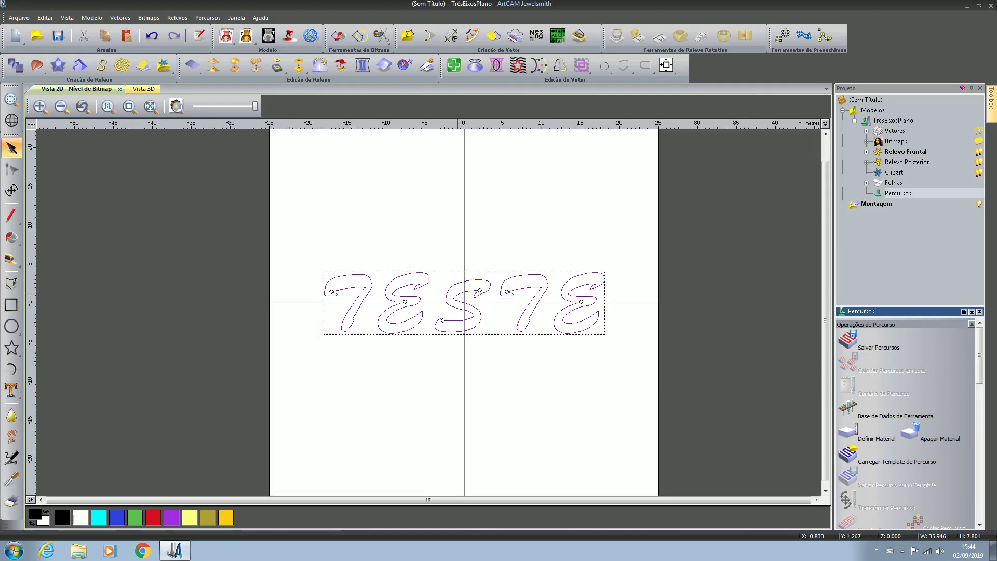
scroll(456, 292, "up", 1)
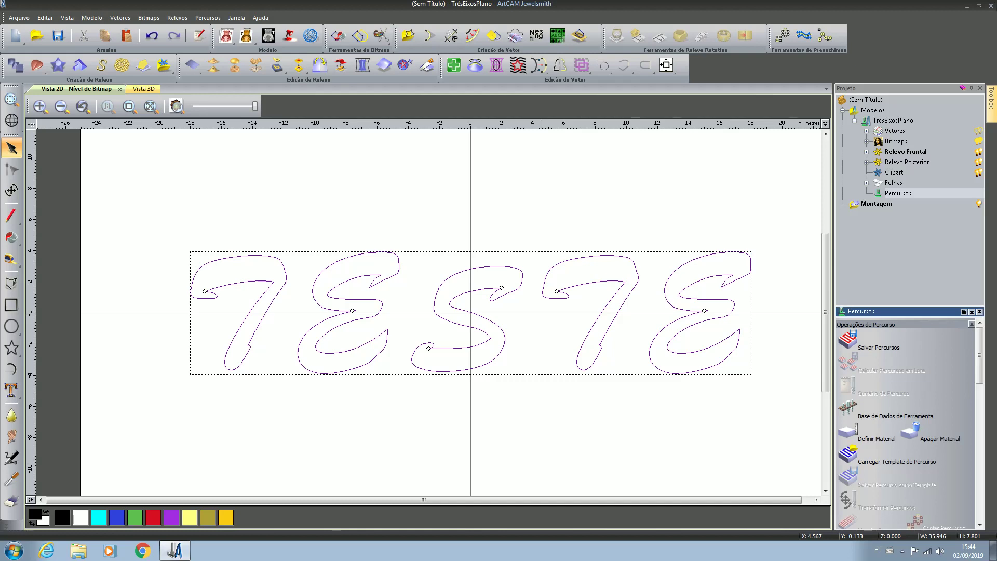
left_click(537, 397)
key("ctrl+a")
scroll(316, 328, "up", 2)
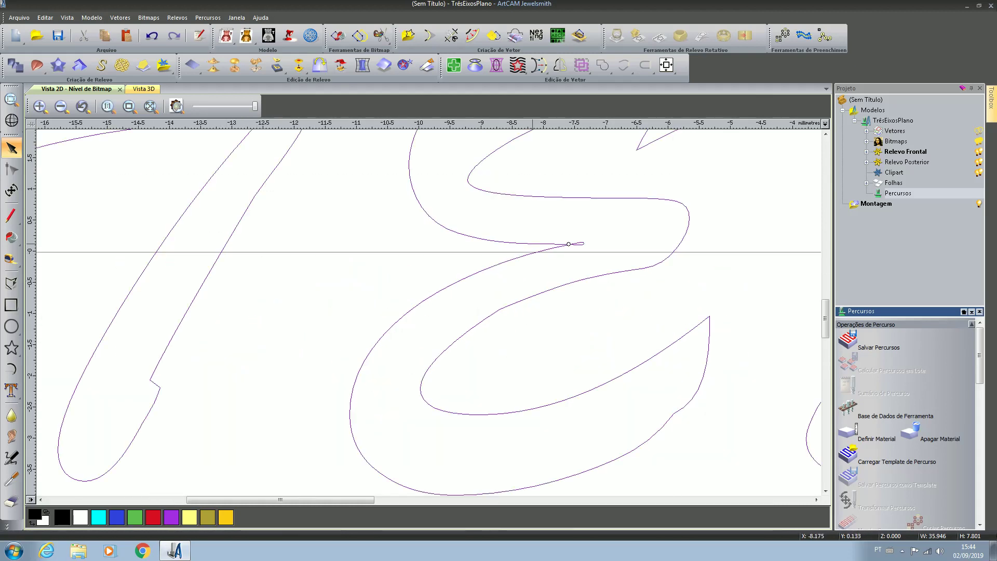
scroll(558, 261, "down", 1)
scroll(557, 261, "down", 1)
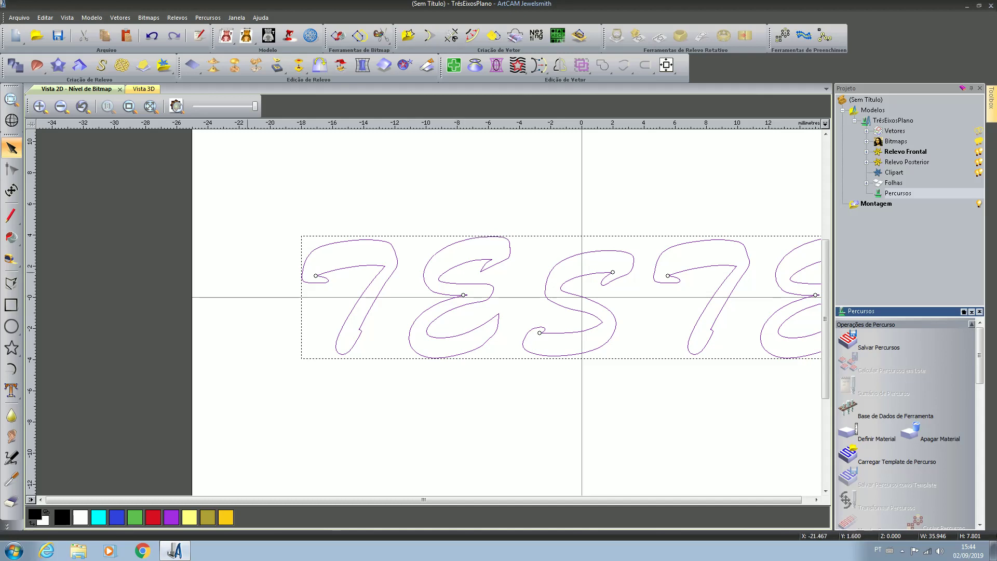
scroll(519, 311, "down", 1)
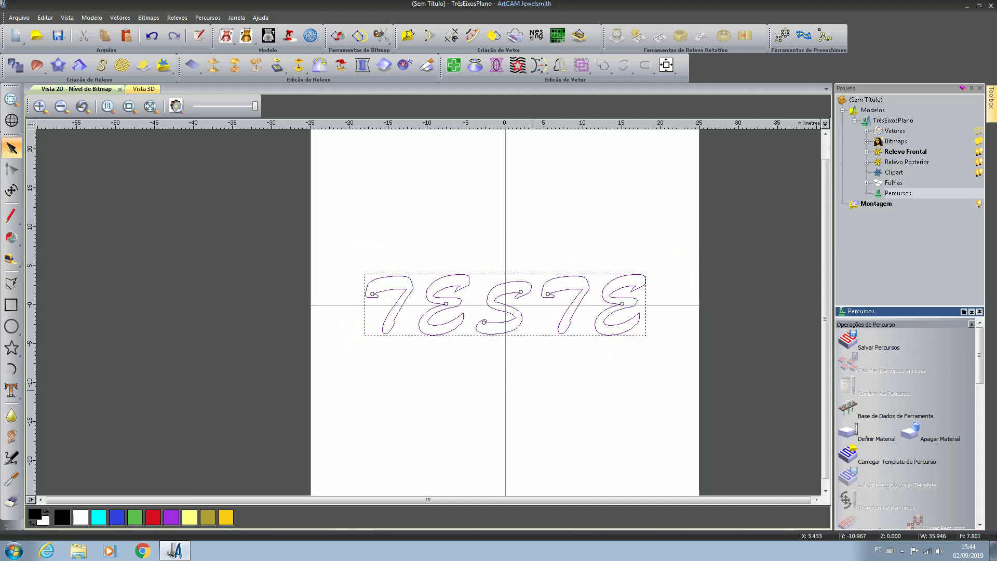
scroll(518, 311, "up", 1)
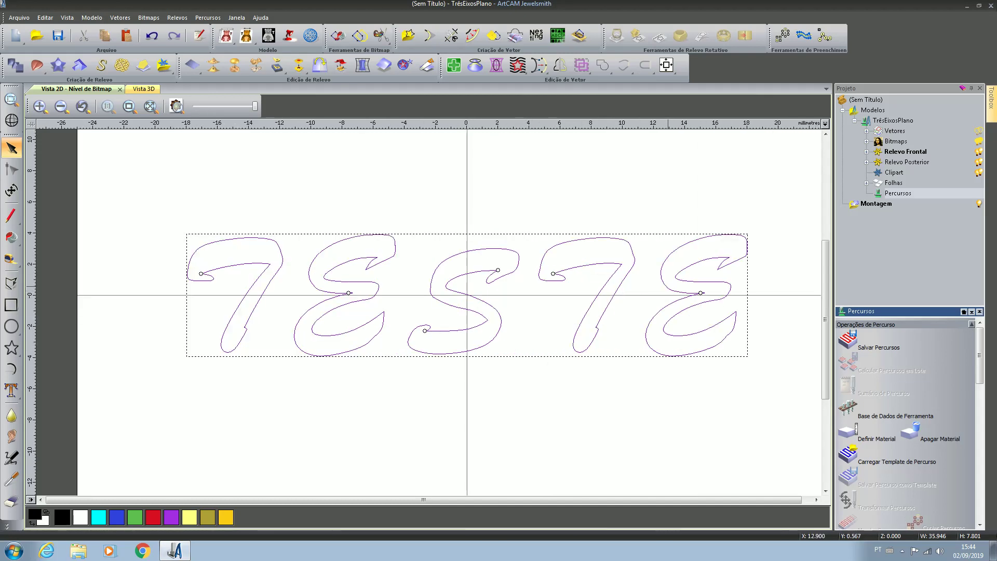
scroll(666, 286, "up", 2)
scroll(278, 309, "down", 2)
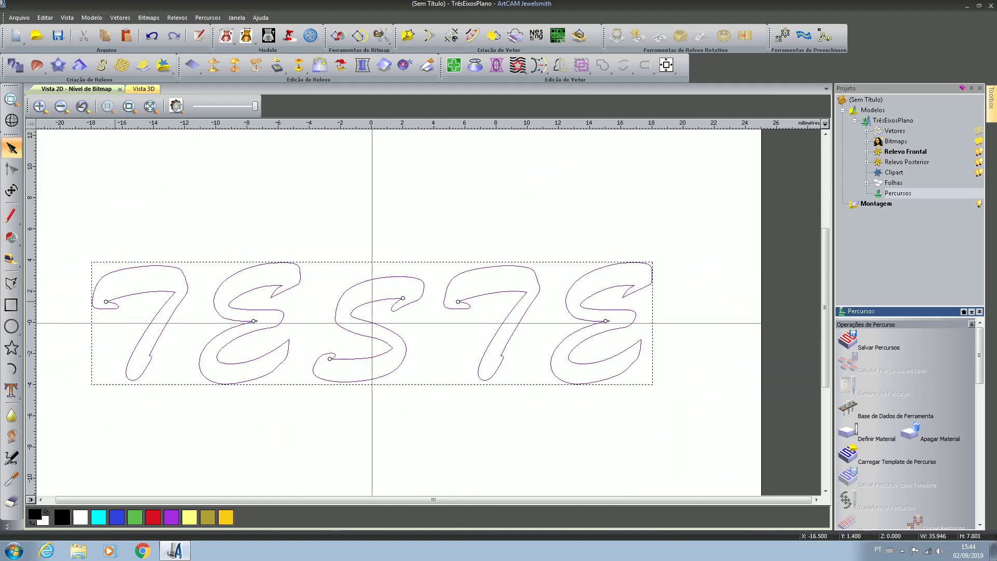
scroll(253, 320, "up", 4)
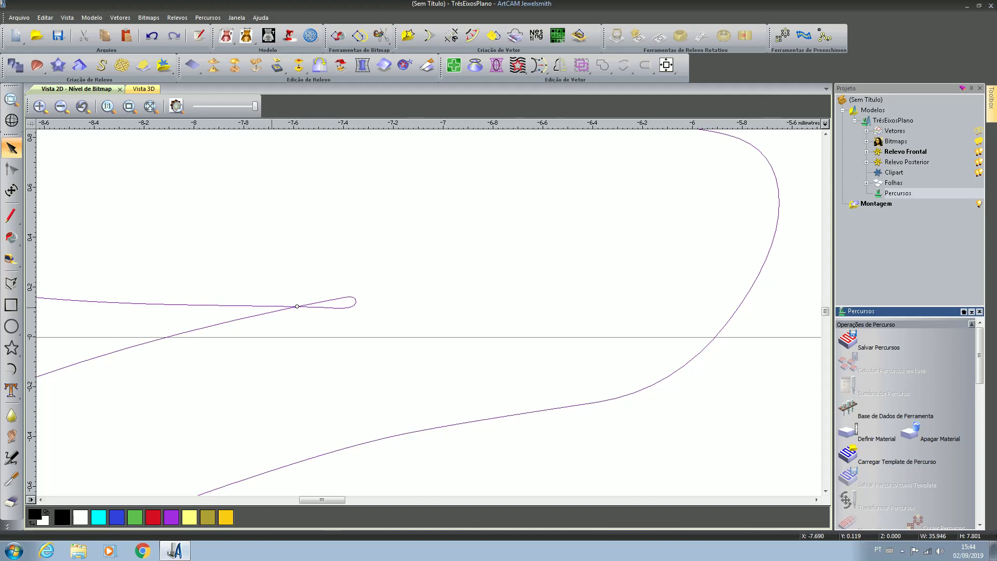
scroll(273, 308, "down", 2)
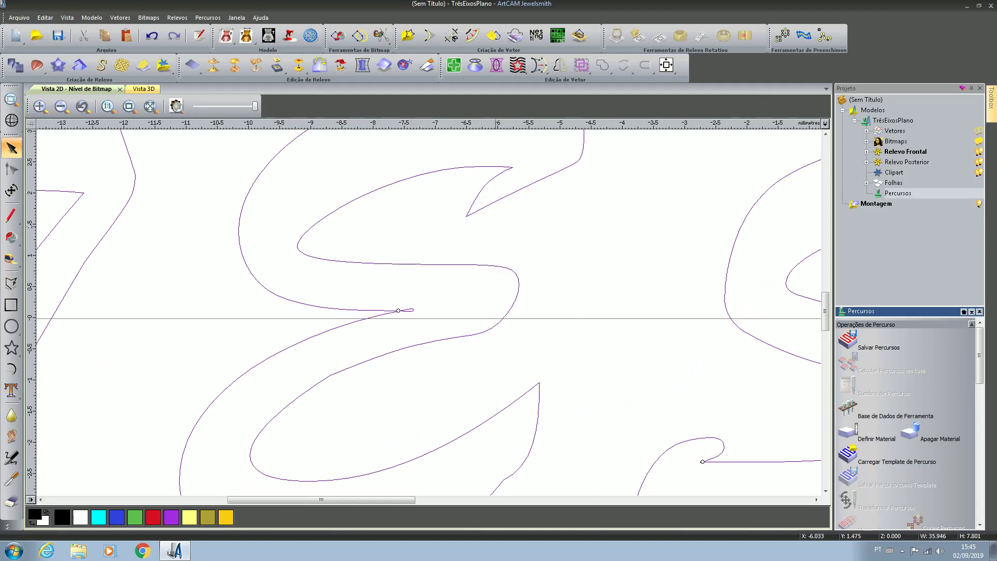
scroll(457, 295, "down", 1)
scroll(458, 293, "down", 1)
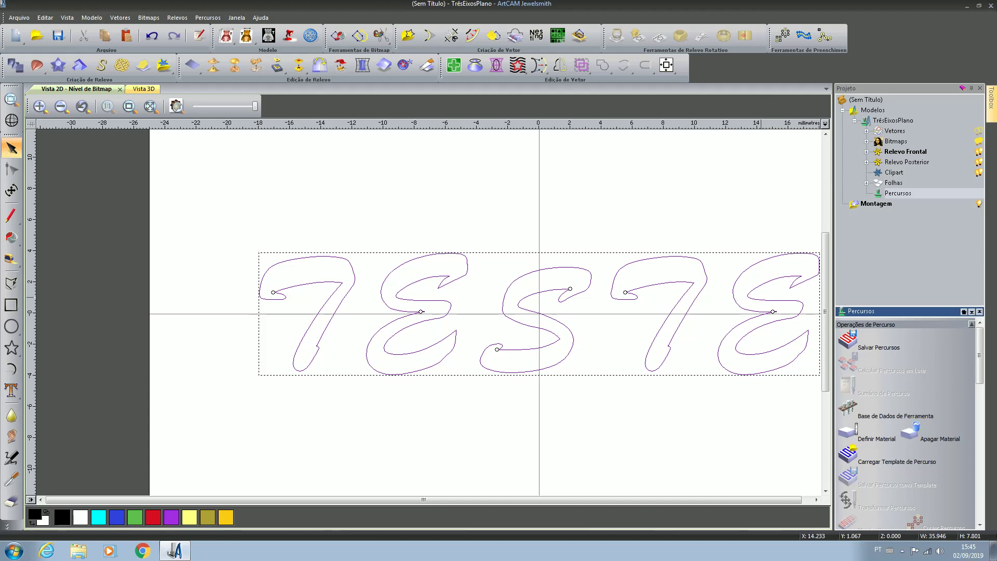
- Select the whole TESTE lettering and ungroup it completely into separate letter vectors
key("Escape")
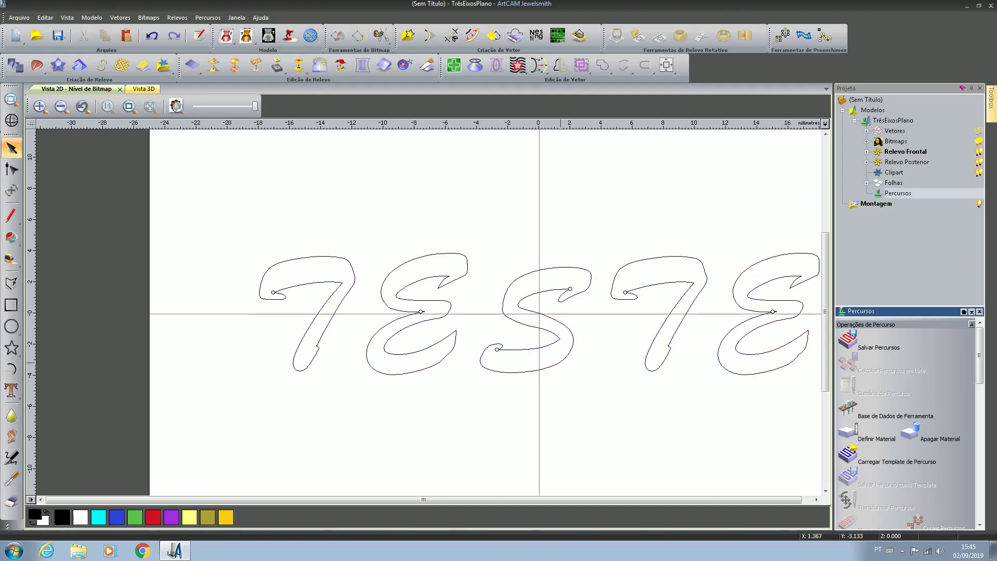
key("ctrl+a")
key("F4")
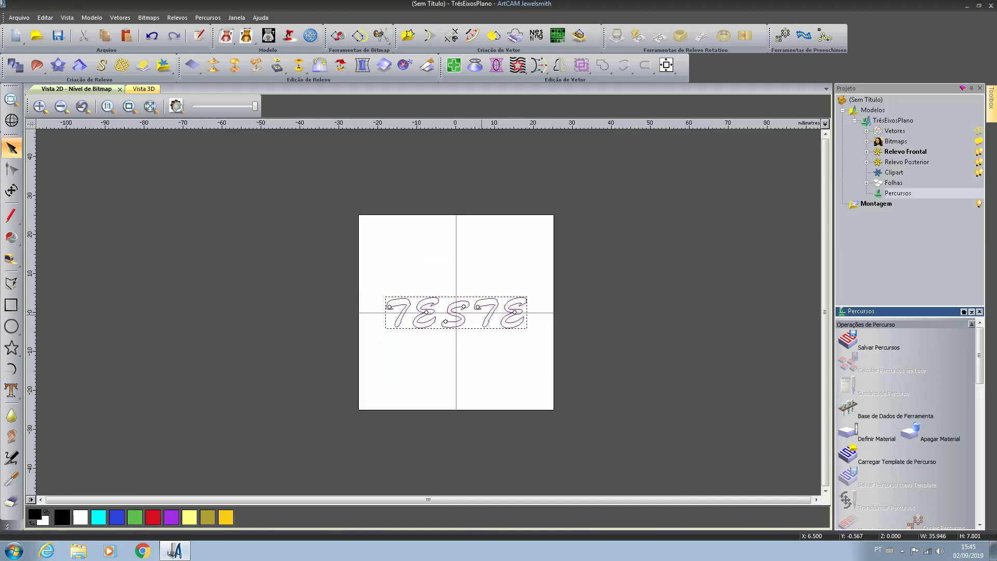
right_click(481, 314)
key("Escape")
left_click(332, 273)
scroll(331, 273, "up", 1)
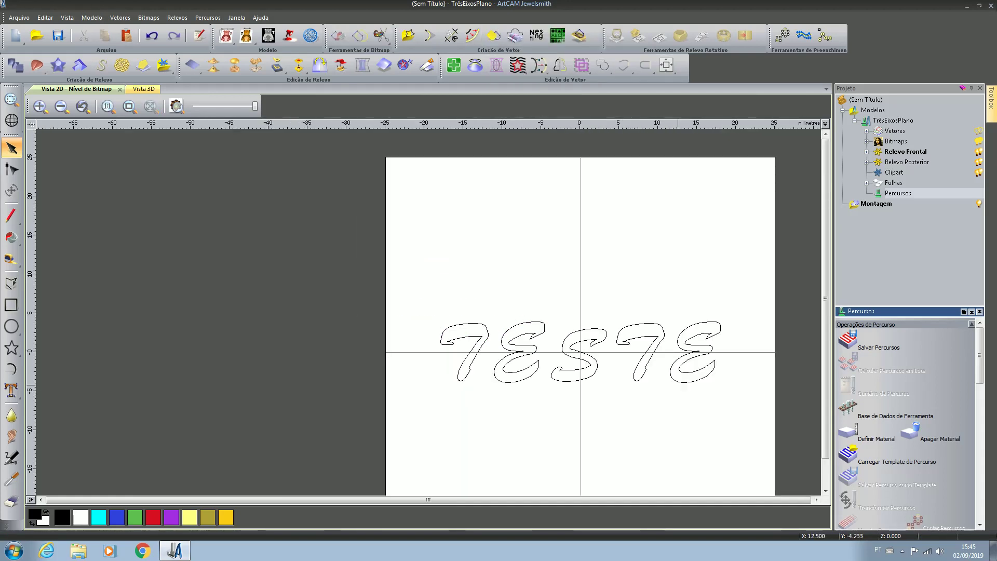
scroll(677, 384, "down", 1)
scroll(578, 351, "up", 1)
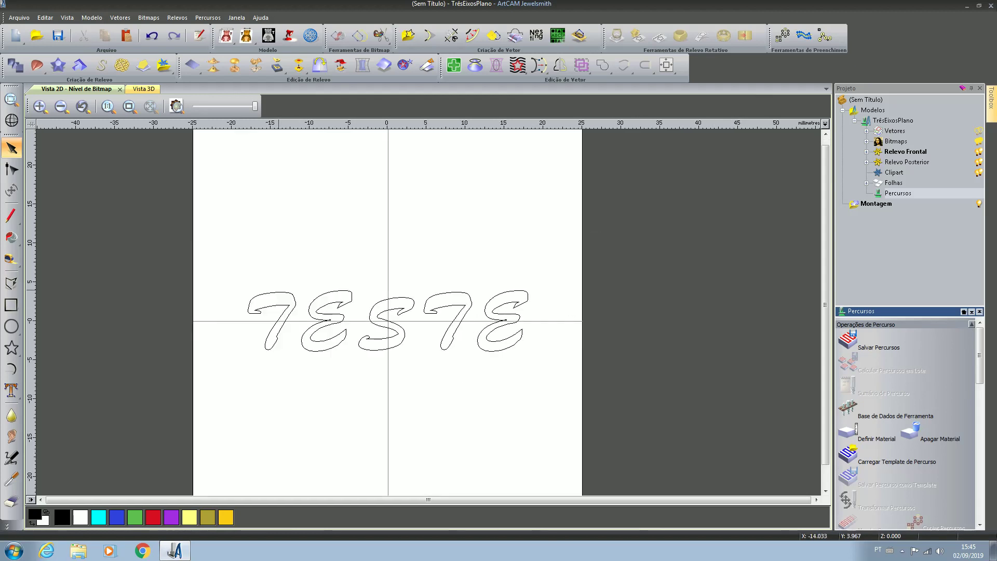
- Select individual TESTE letters one at a time to check that each is a separate vector
left_click_drag(230, 266, 550, 382)
left_click(402, 363)
left_click(387, 347)
left_click(318, 351)
left_click(267, 348)
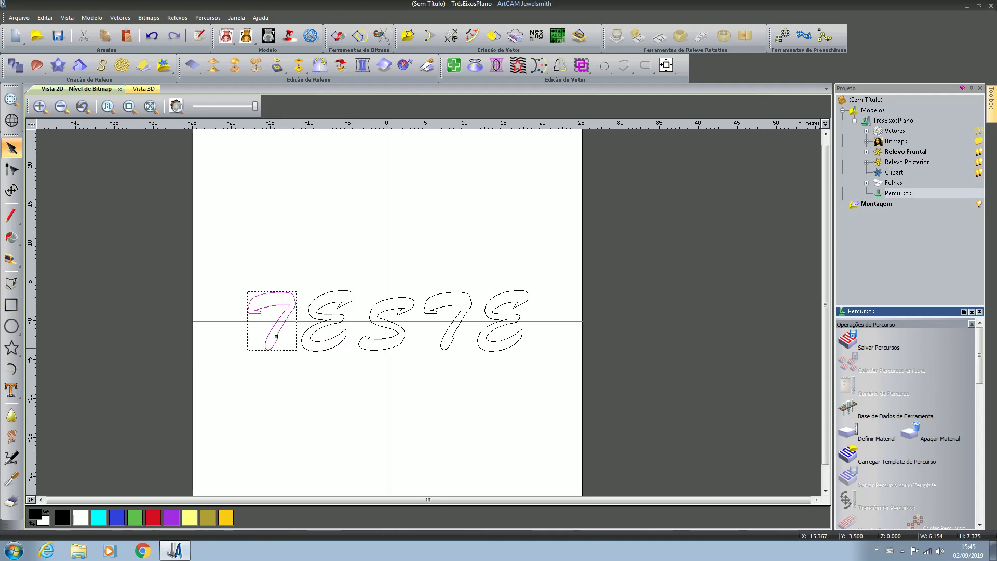
- Select all five TESTE letter vectors and group them together
left_click_drag(230, 263, 540, 364)
right_click(483, 338)
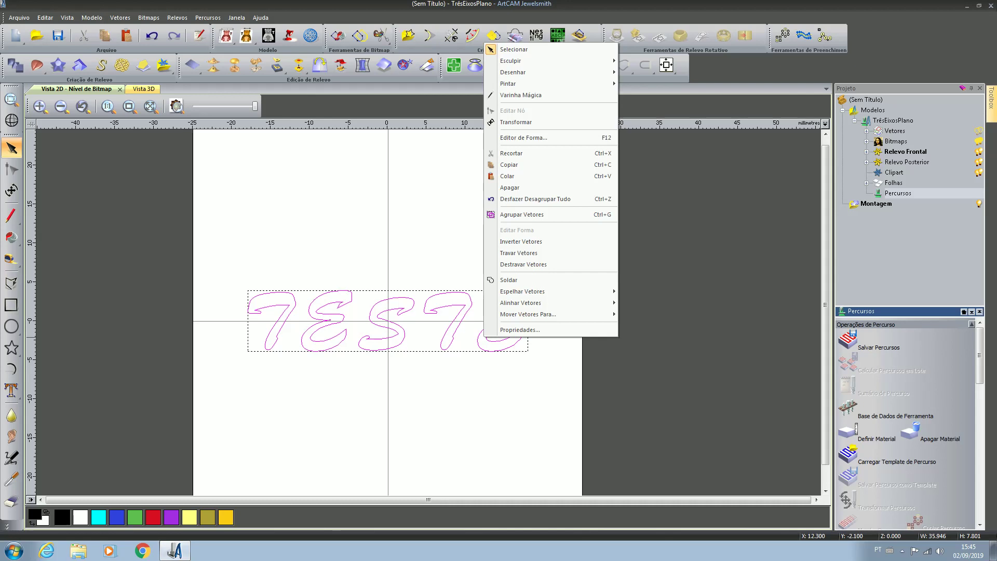
left_click(522, 215)
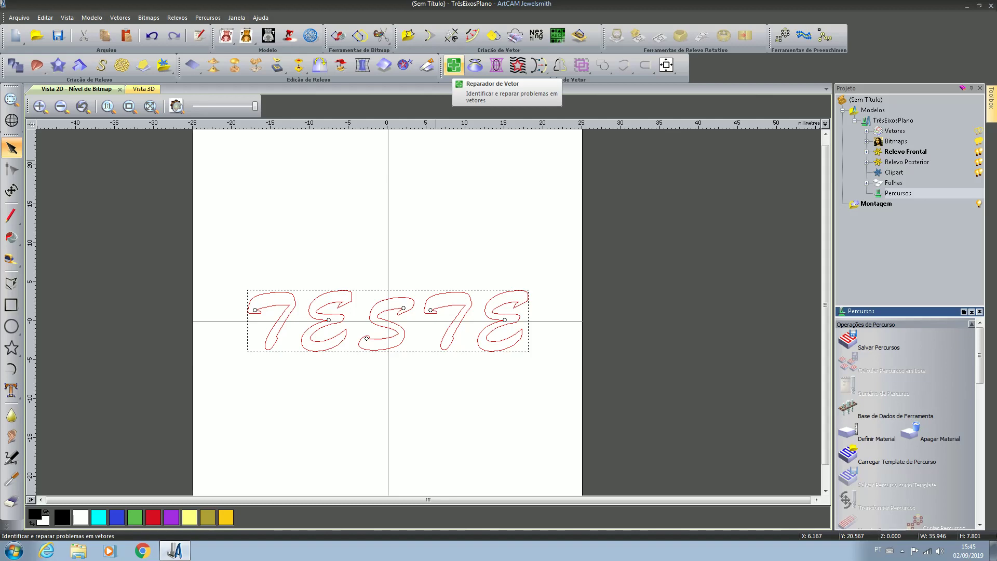
- Use Reparador de Vetor to identify coincident points and vector intersections in the grouped TESTE lettering
left_click(453, 65)
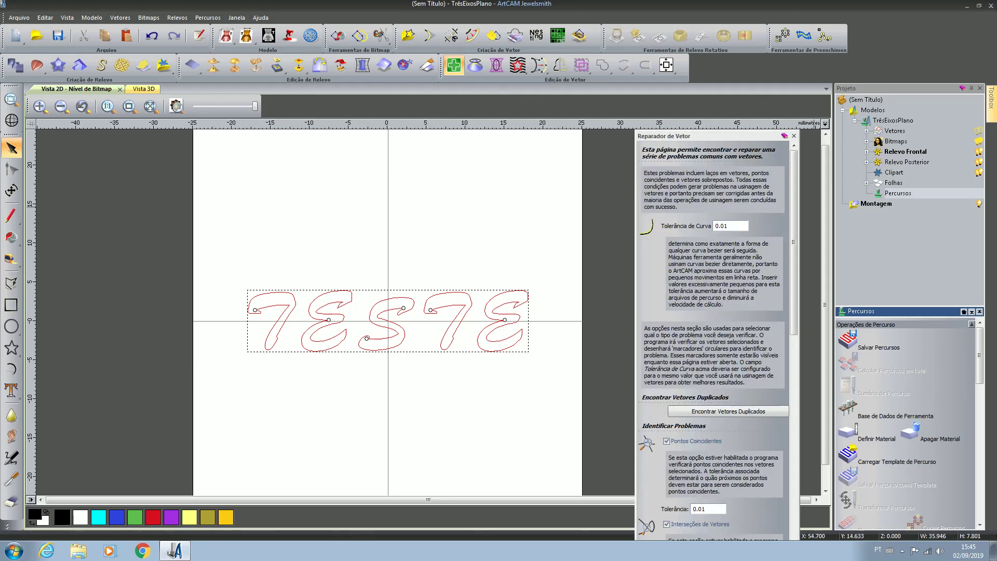
scroll(714, 337, "down", 4)
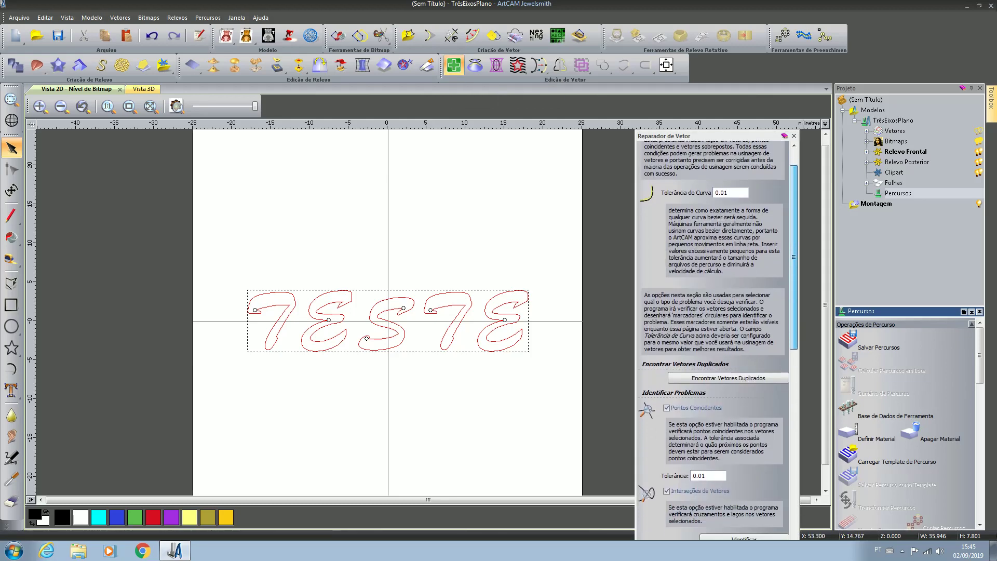
scroll(714, 338, "down", 10)
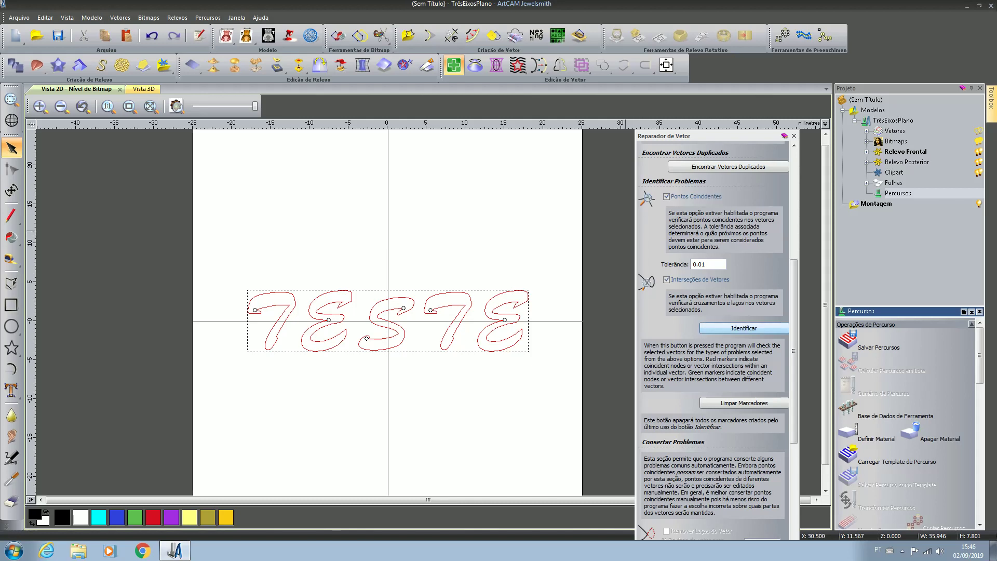
left_click(743, 328)
- Examine the problem markers on each TESTE letter to locate the coincident points and vector crossings
scroll(362, 337, "up", 3)
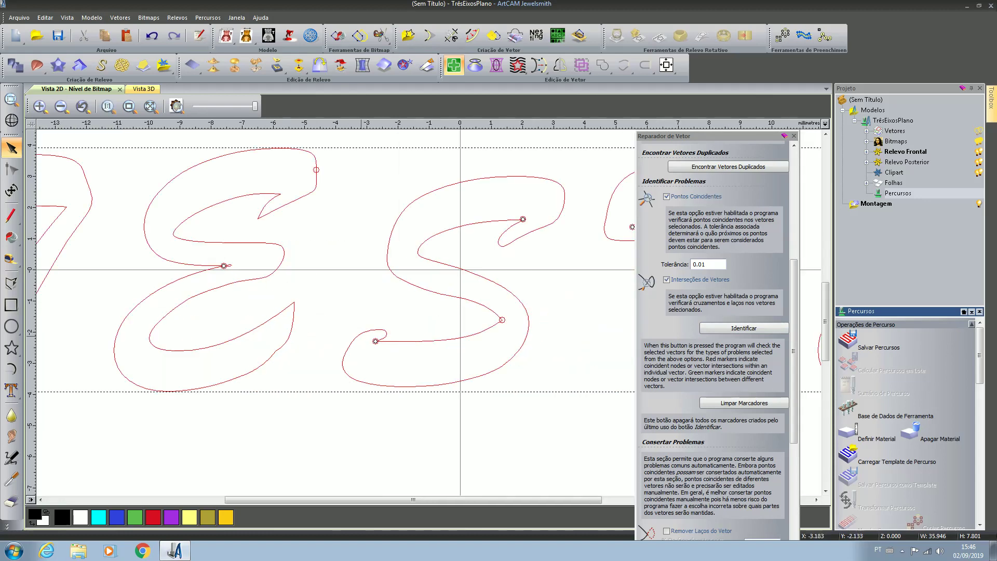
scroll(360, 335, "up", 1)
scroll(322, 283, "down", 5)
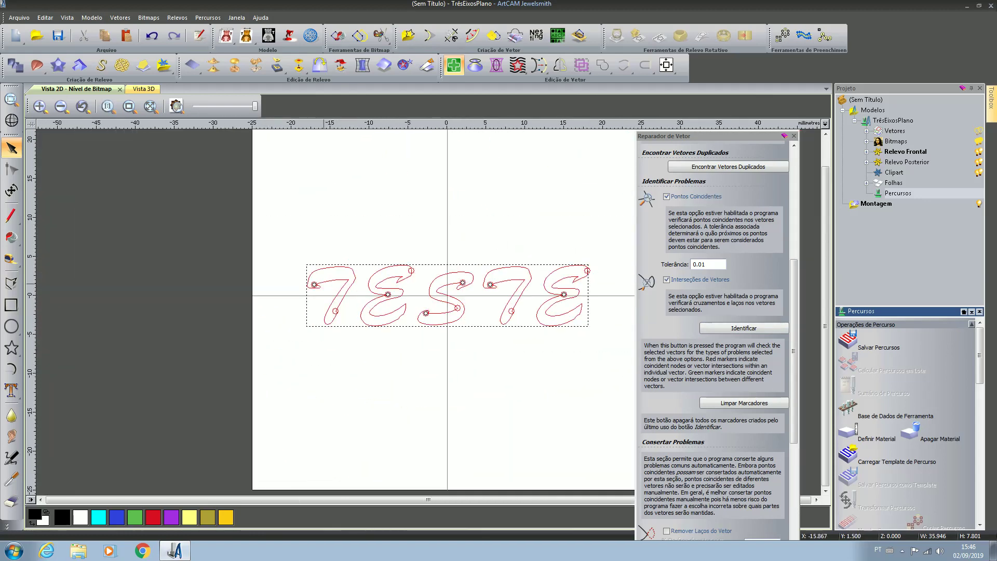
scroll(322, 283, "up", 3)
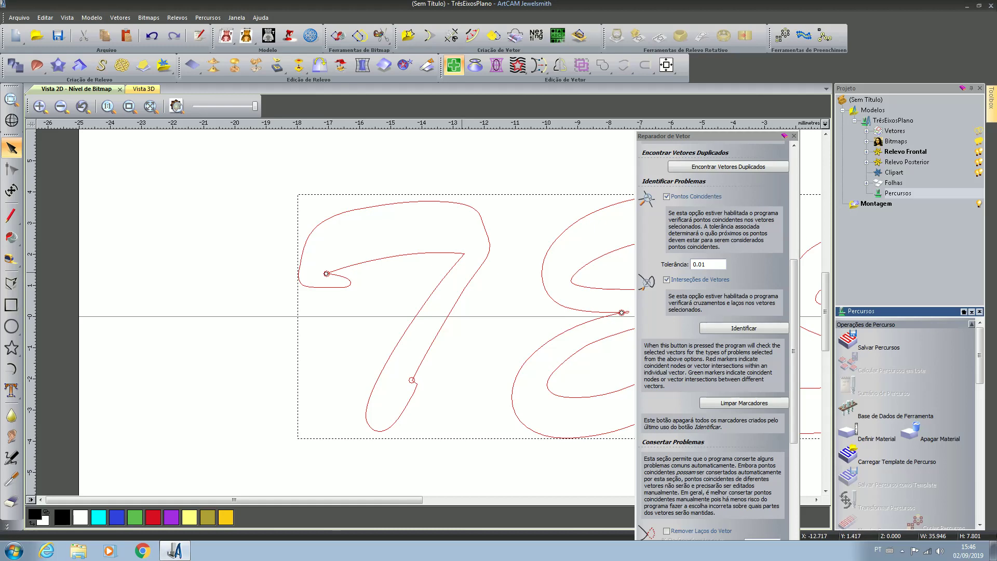
scroll(345, 279, "down", 2)
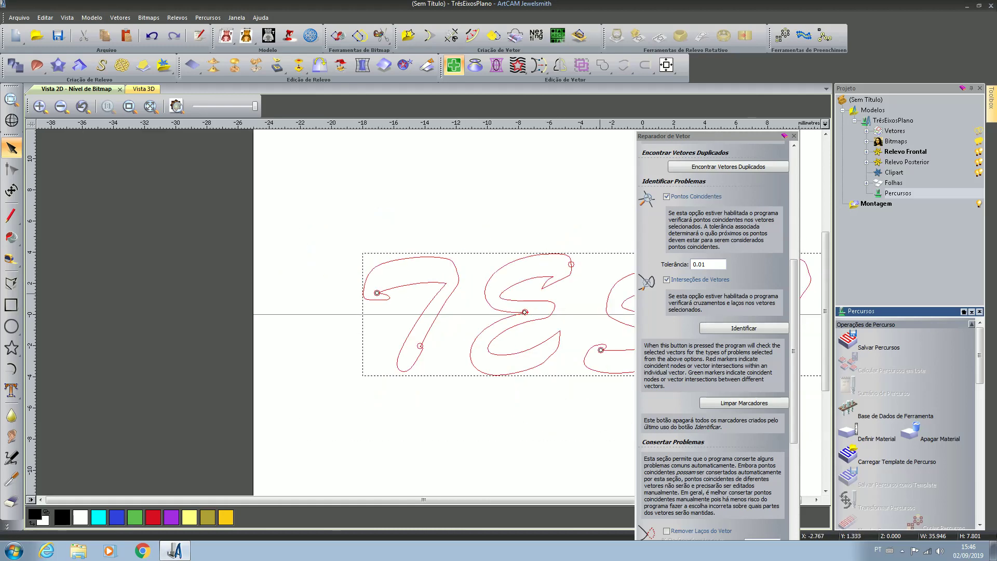
scroll(599, 293, "down", 2)
scroll(499, 303, "up", 1)
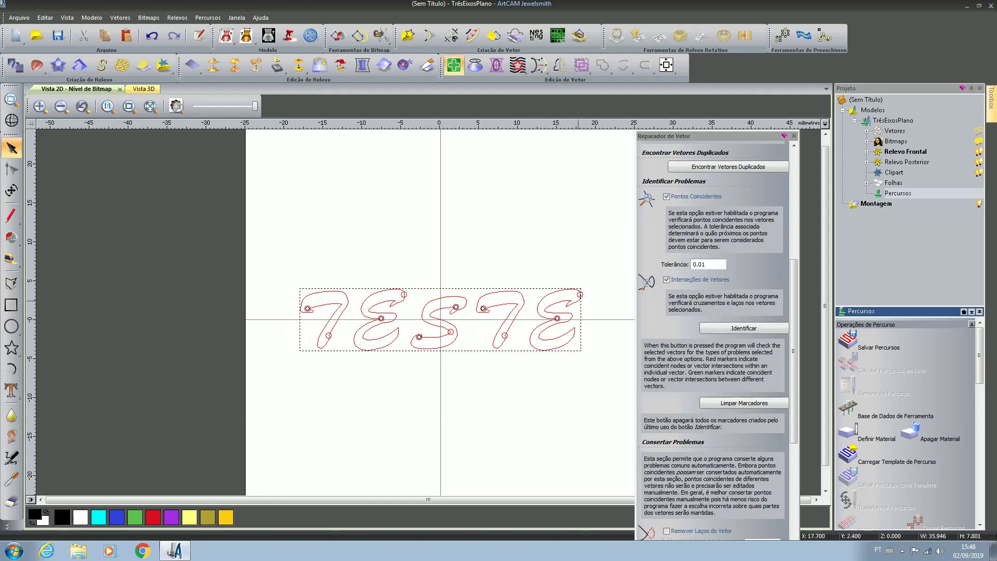
scroll(577, 301, "up", 2)
scroll(488, 306, "down", 2)
scroll(397, 308, "up", 1)
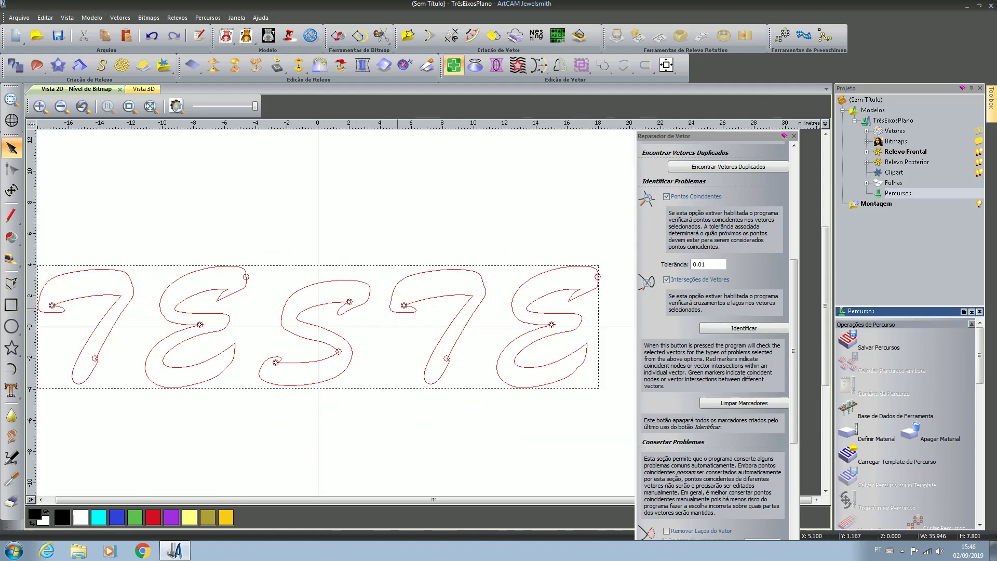
scroll(398, 309, "up", 3)
scroll(437, 322, "down", 2)
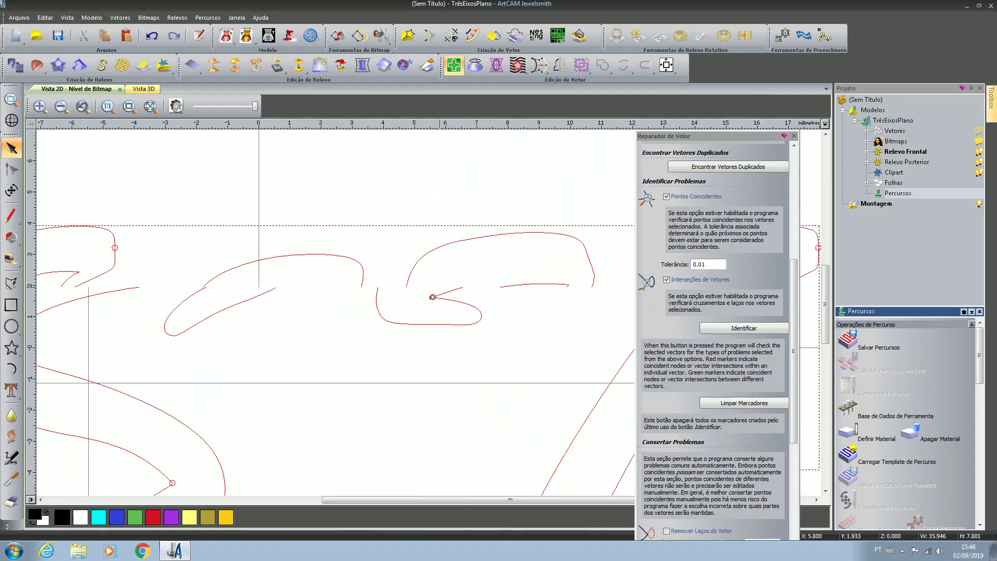
scroll(433, 297, "down", 1)
scroll(714, 363, "down", 2)
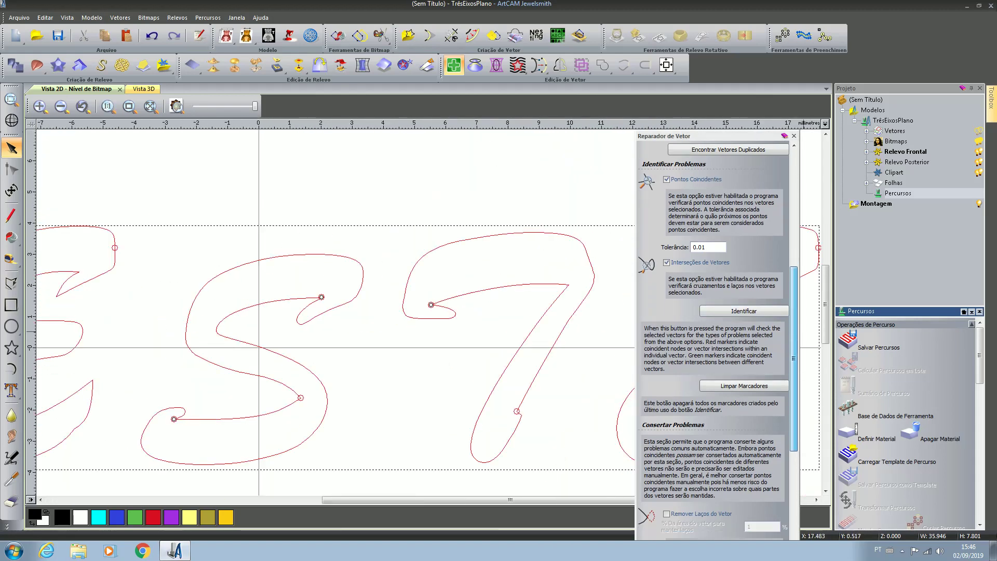
- Close Reparador de Vetor and keep the current problem markers on the lettering
left_click(794, 136)
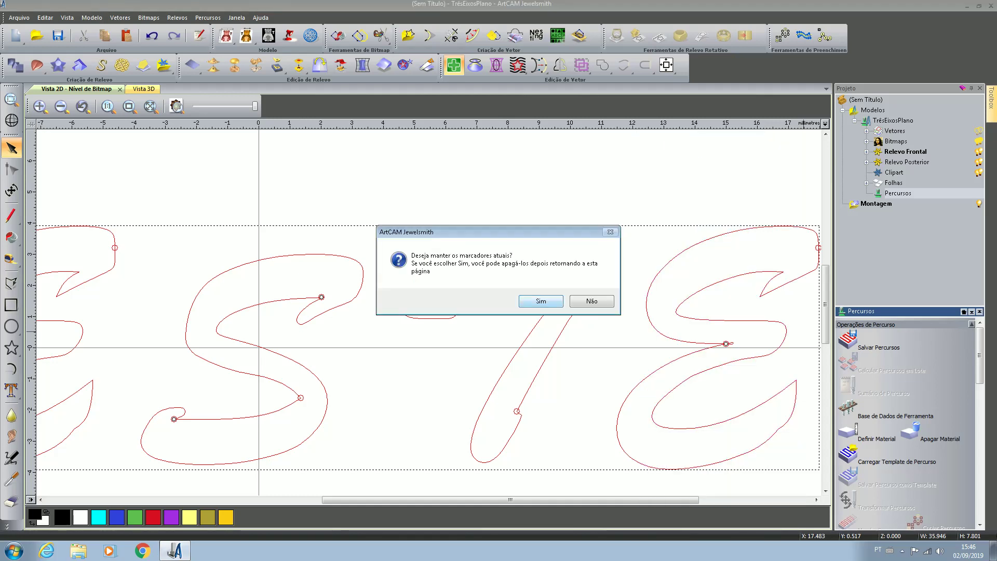
key("Return")
key("minus")
key("minus")
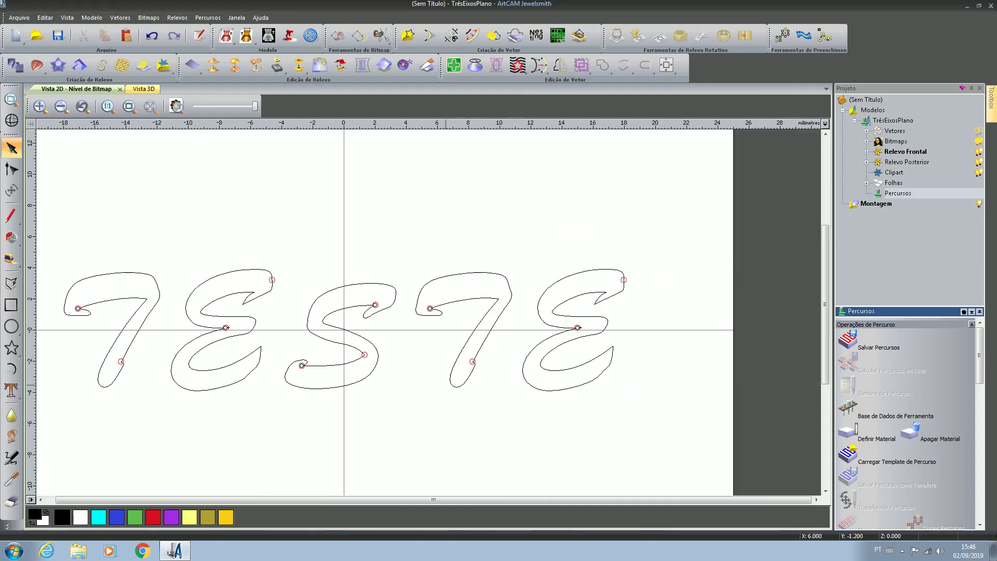
key("ctrl+a")
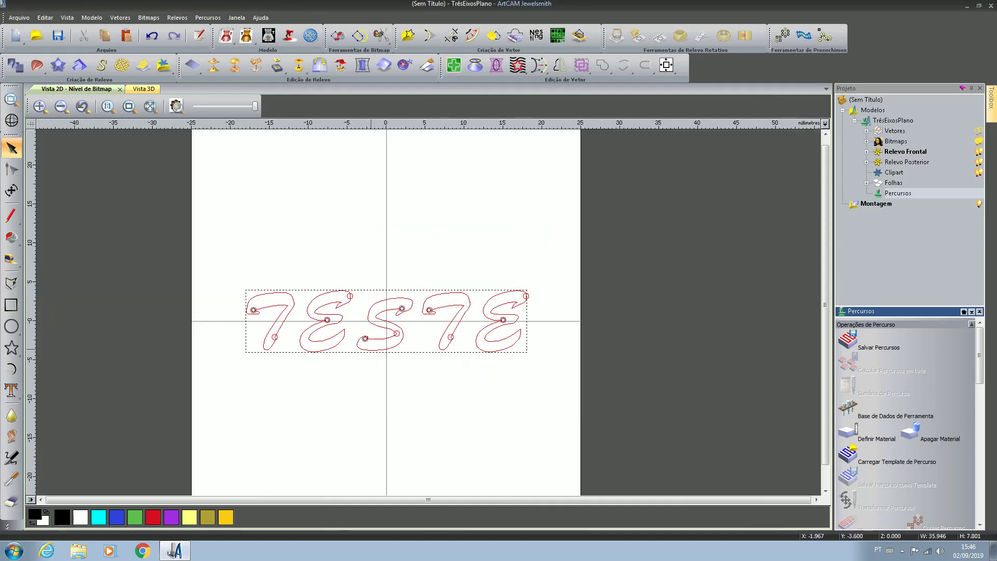
right_click(372, 349)
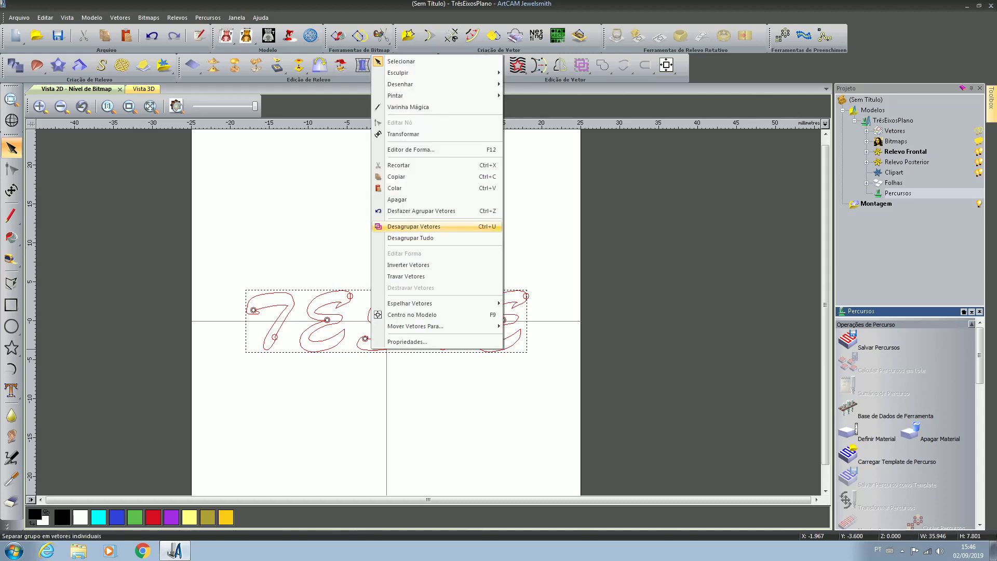
key("Escape")
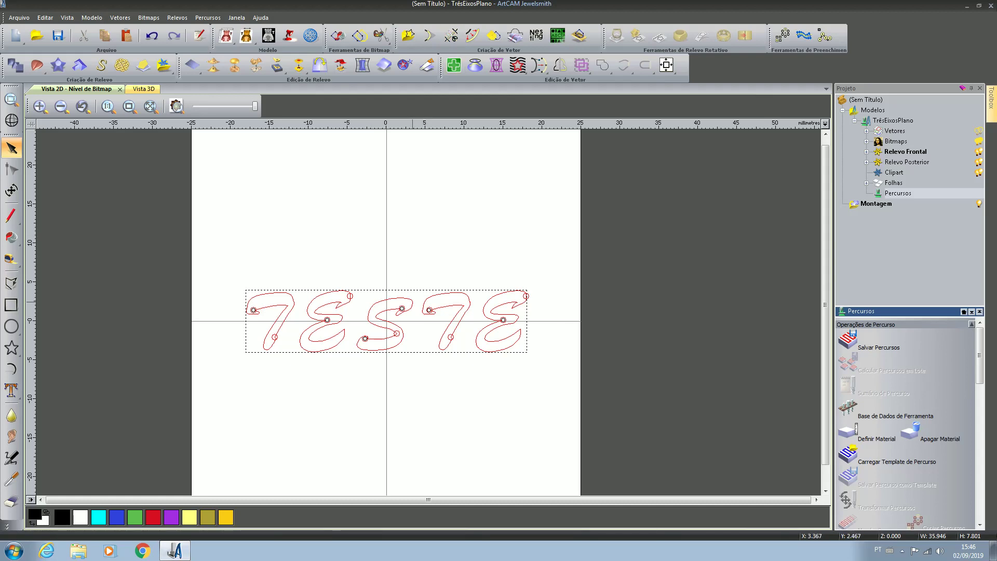
- Ungroup all of the TESTE lettering into separate letter vectors and clear the selection
right_click(411, 302)
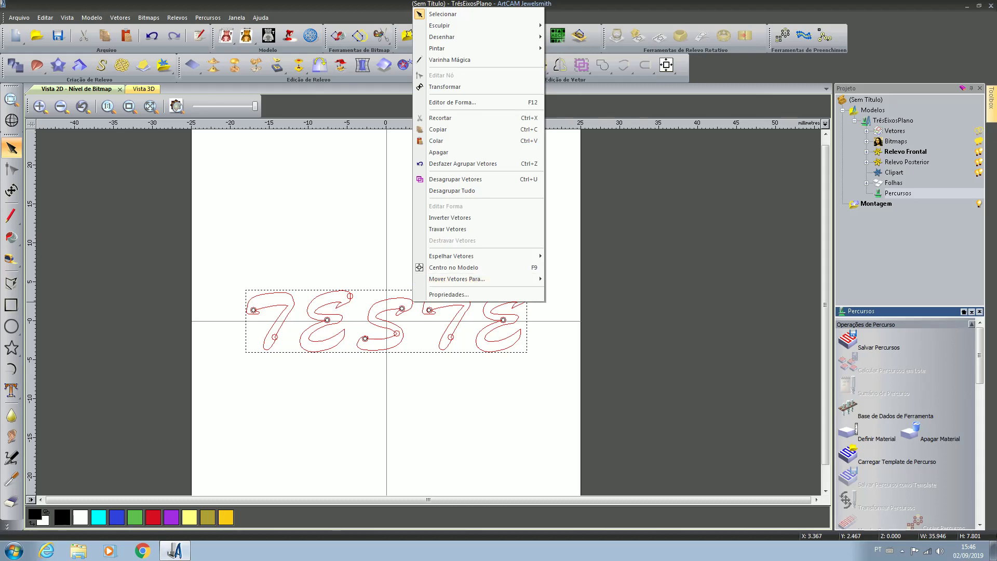
left_click(454, 190)
key("Escape")
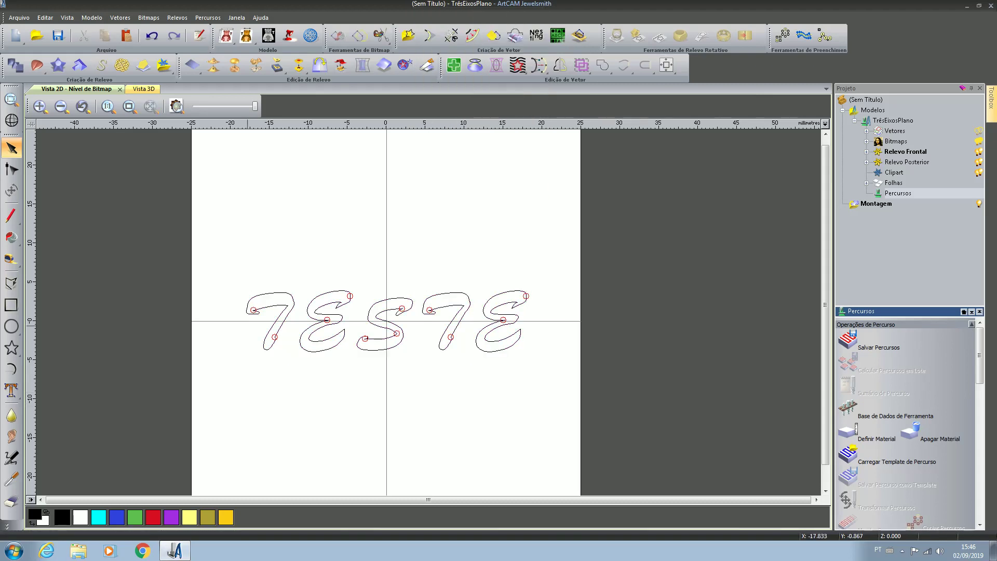
- Trim the crossing loop off the first T's left inner tip using the scissors tool with Auto Unir enabled
scroll(252, 309, "up", 5)
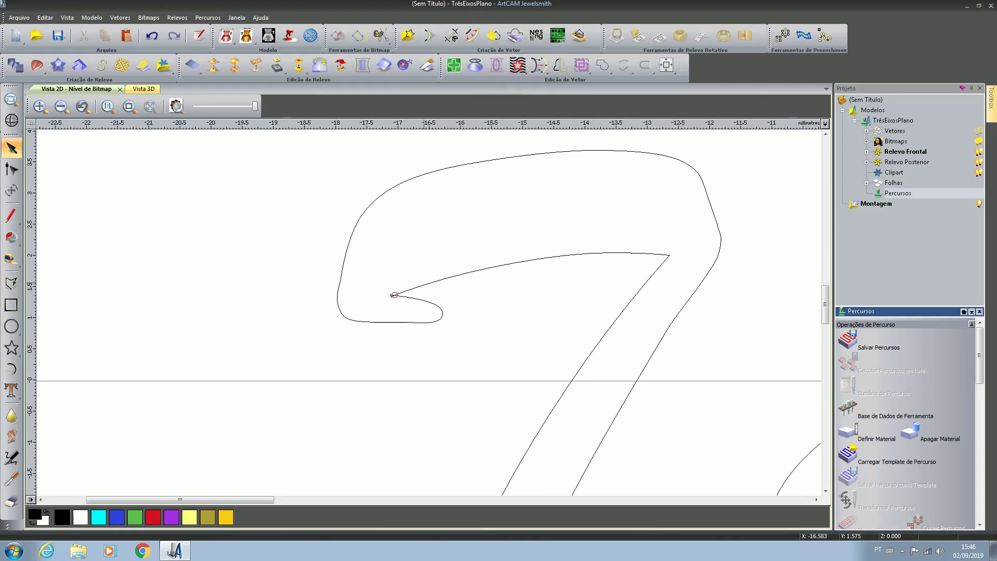
left_click(426, 283)
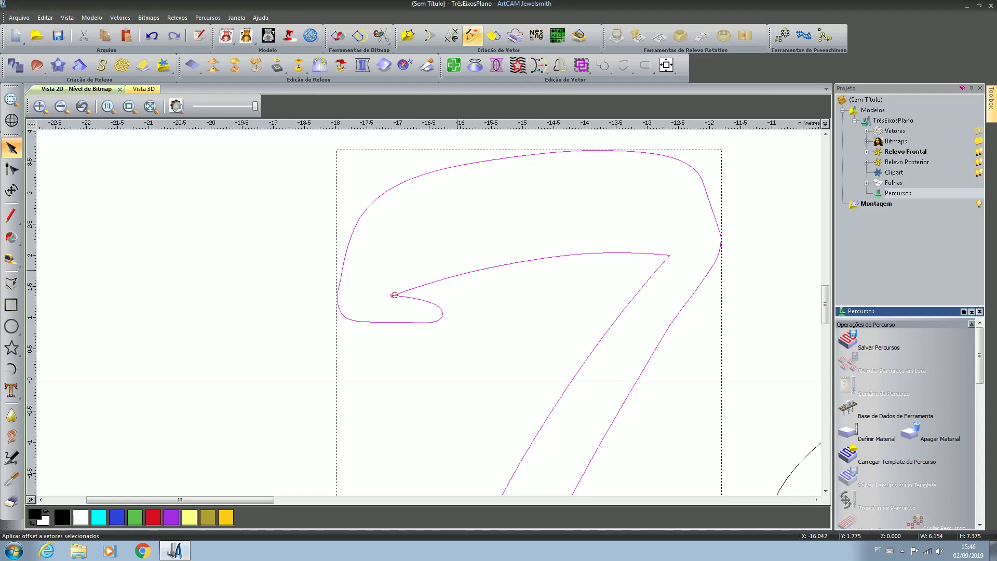
left_click(451, 37)
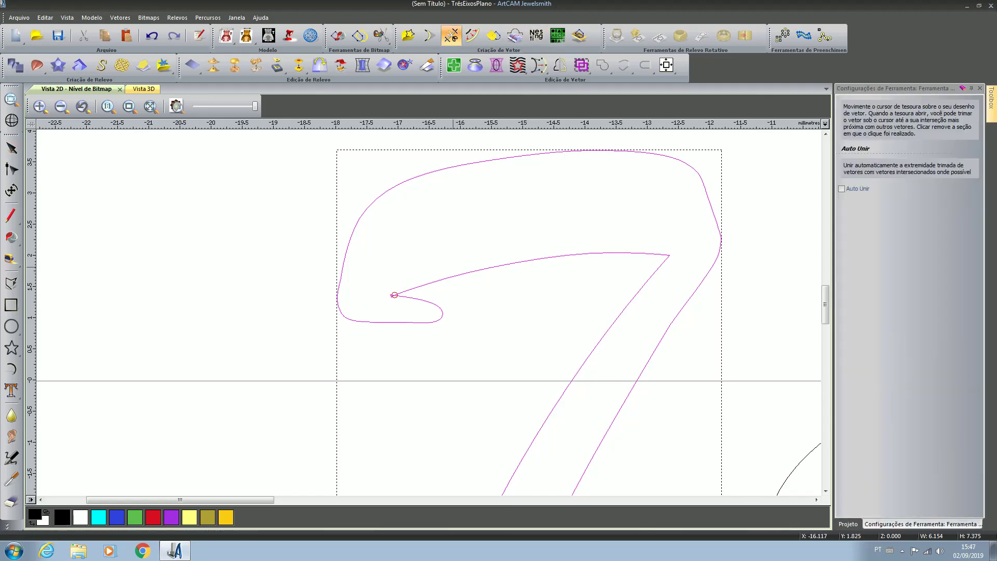
scroll(392, 290, "up", 4)
scroll(406, 285, "up", 2)
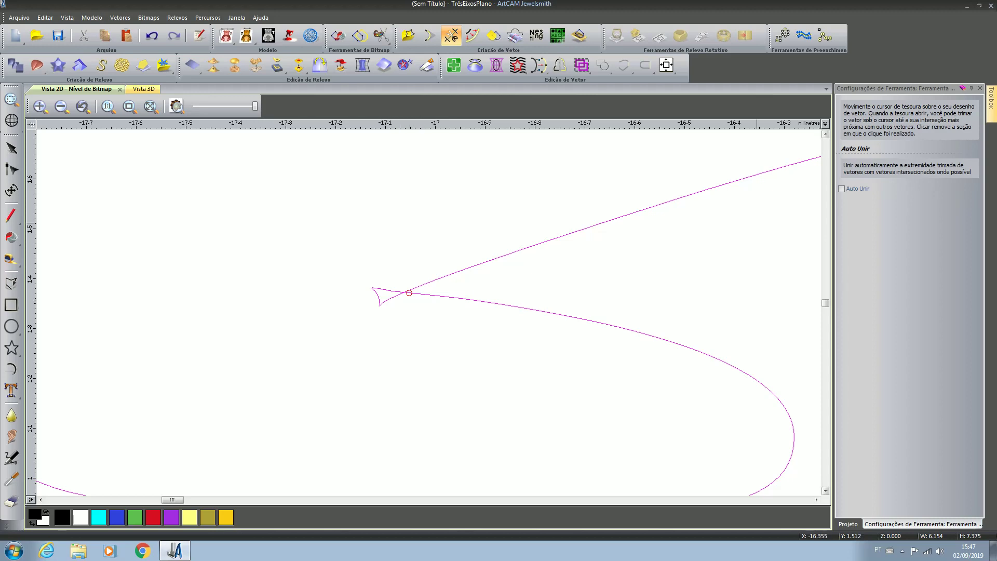
left_click(842, 189)
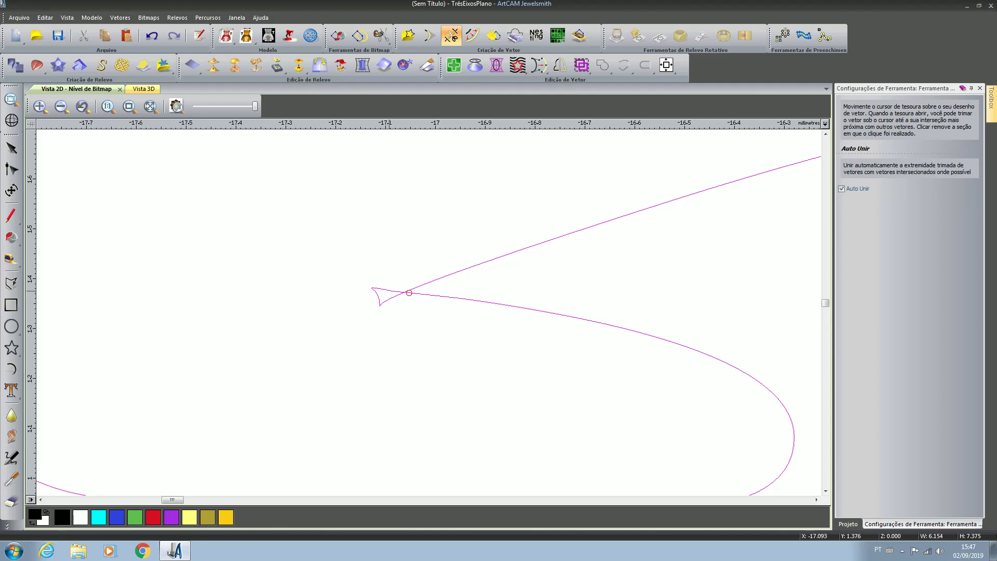
left_click(409, 292)
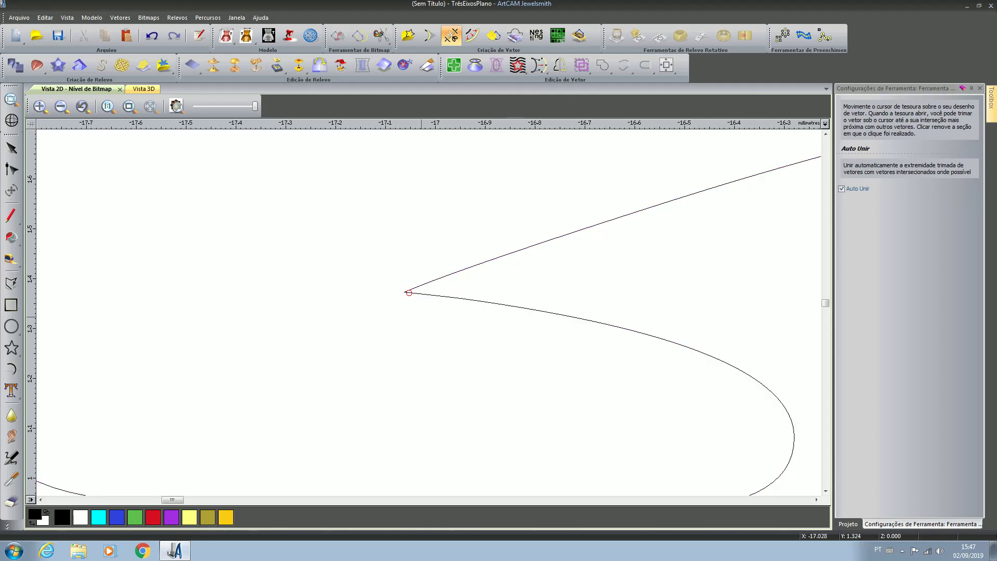
- Trim the crossing loop off the middle notch of the first E
scroll(409, 292, "down", 15)
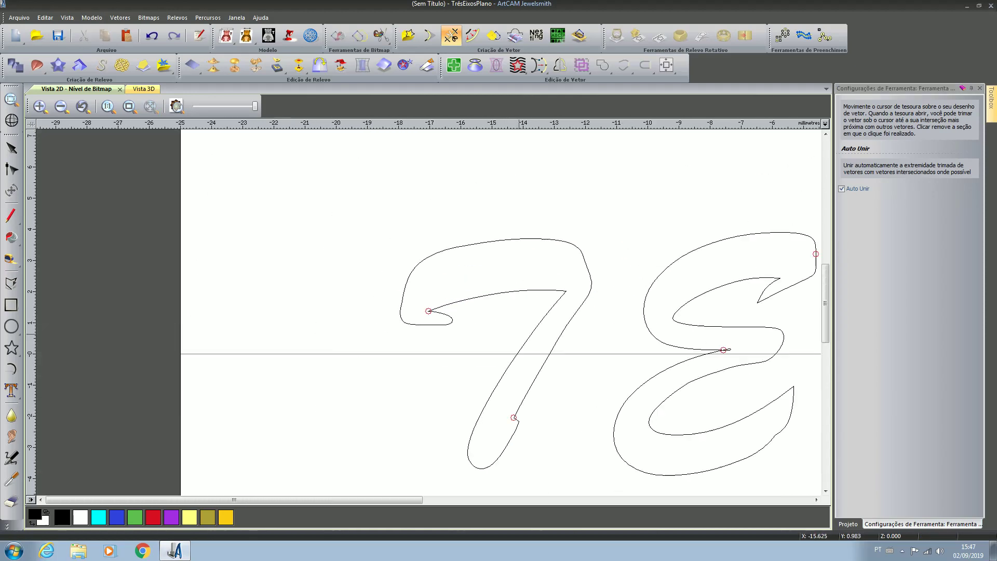
scroll(501, 321, "up", 15)
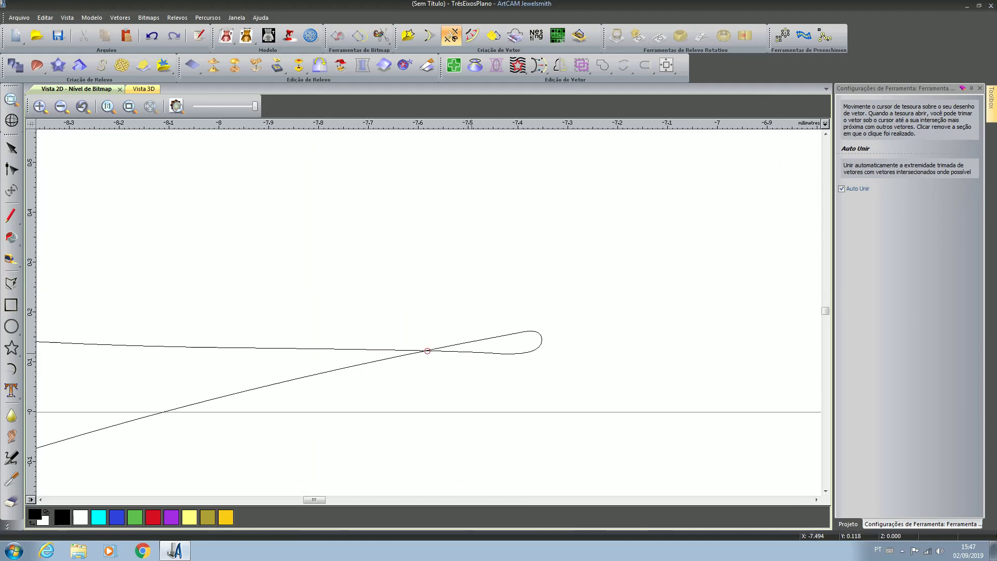
left_click(472, 351)
scroll(472, 352, "down", 15)
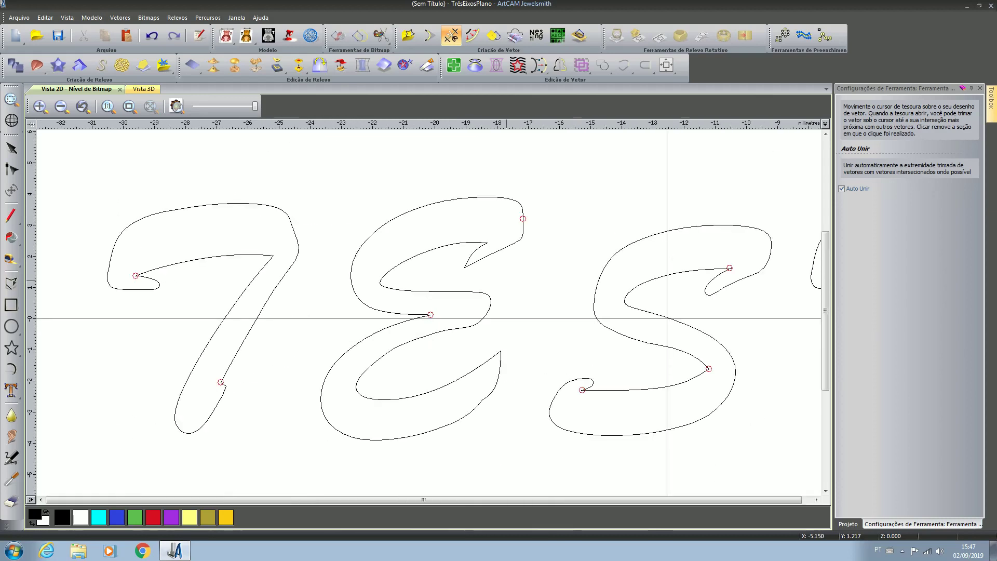
- Examine the problem markers at the S's lower tip and on the first E's upper outer edge
scroll(489, 324, "up", 6)
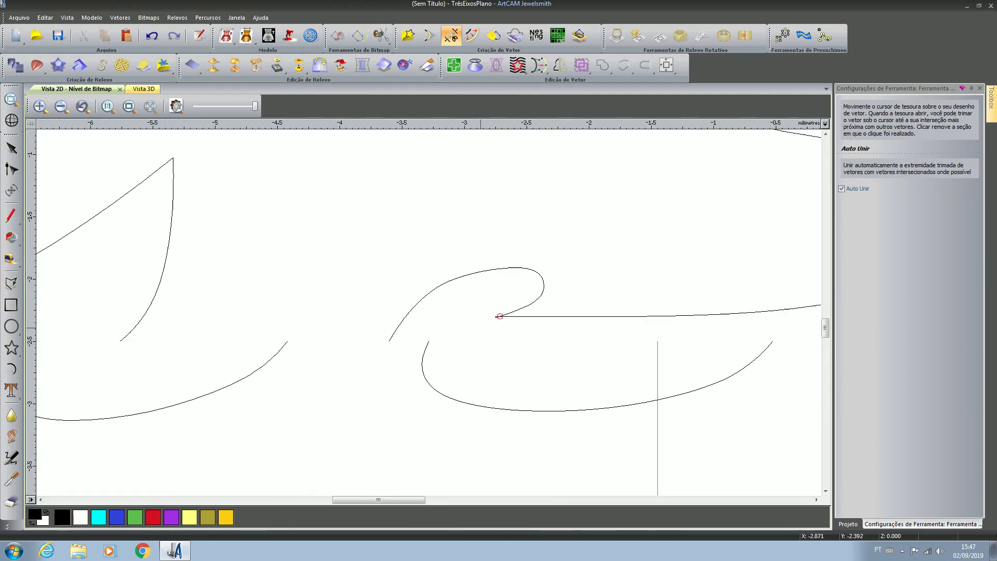
scroll(371, 257, "down", 6)
scroll(408, 227, "up", 15)
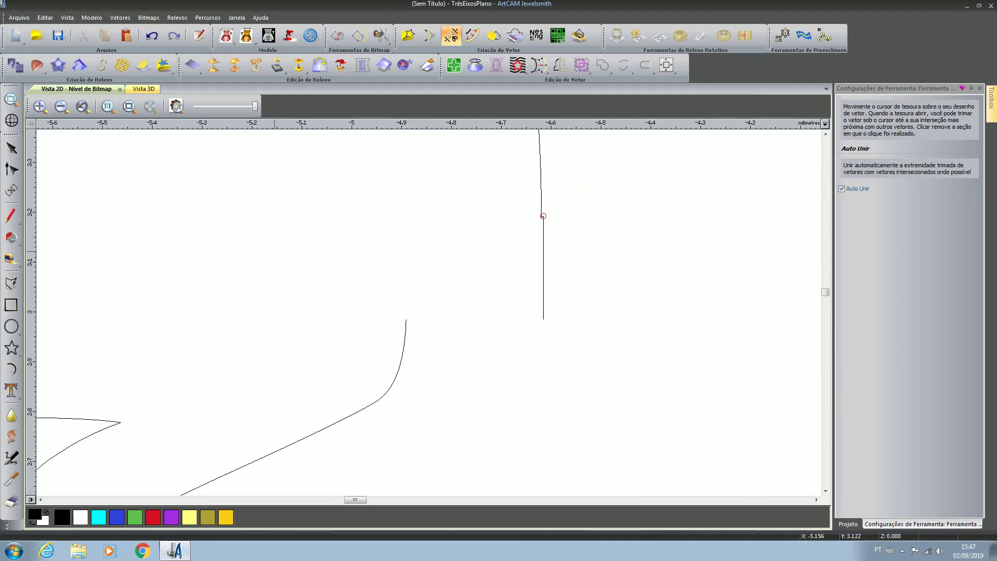
scroll(543, 215, "up", 5)
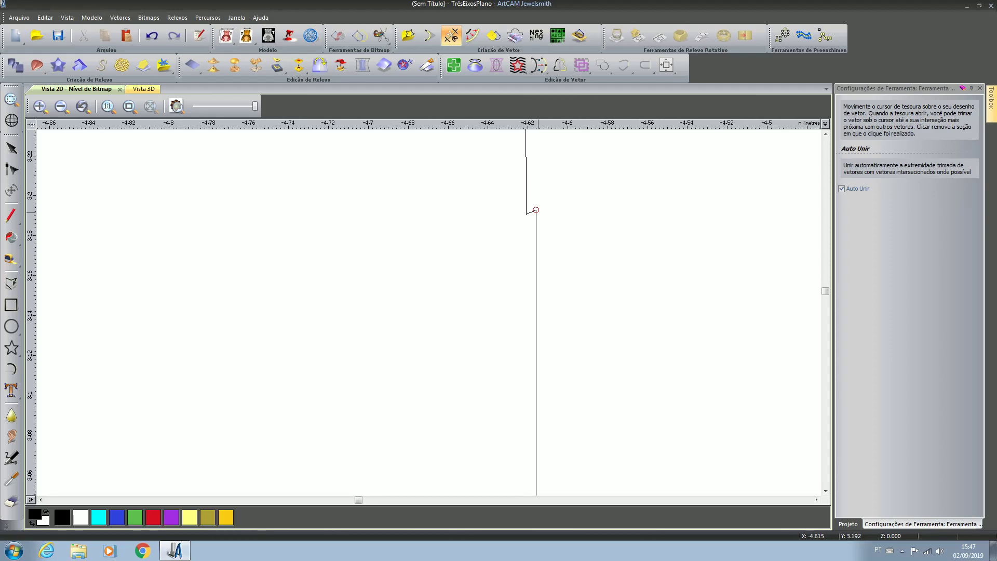
scroll(537, 214, "up", 2)
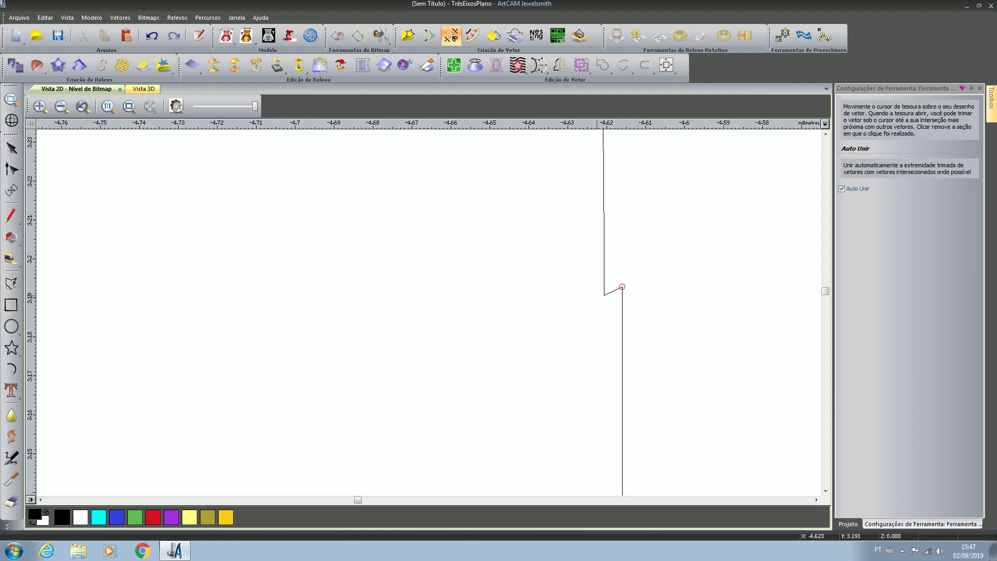
scroll(429, 311, "down", 10)
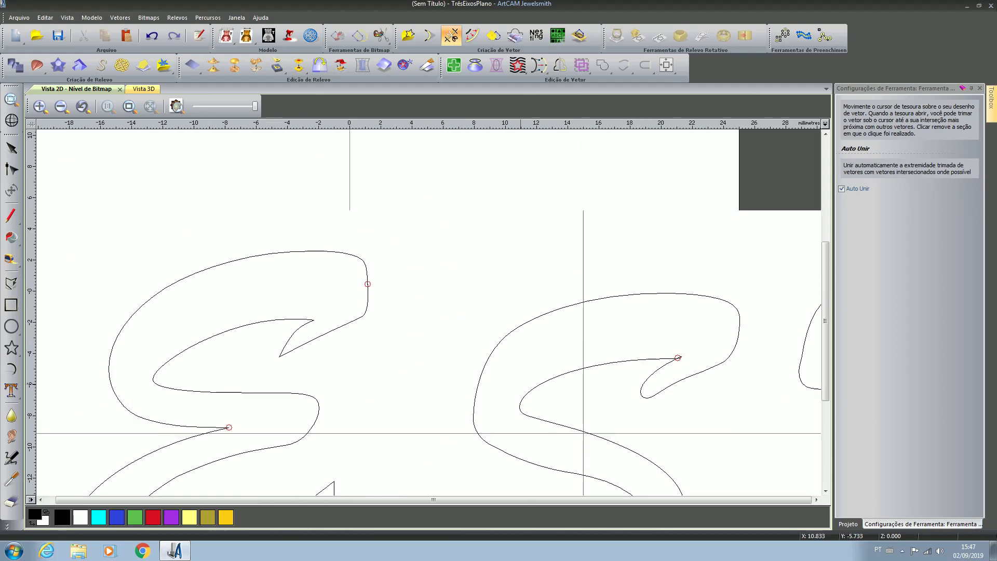
- Trim the small crossing loops off the S's upper and lower inner tips
scroll(518, 380, "down", 5)
scroll(675, 359, "up", 15)
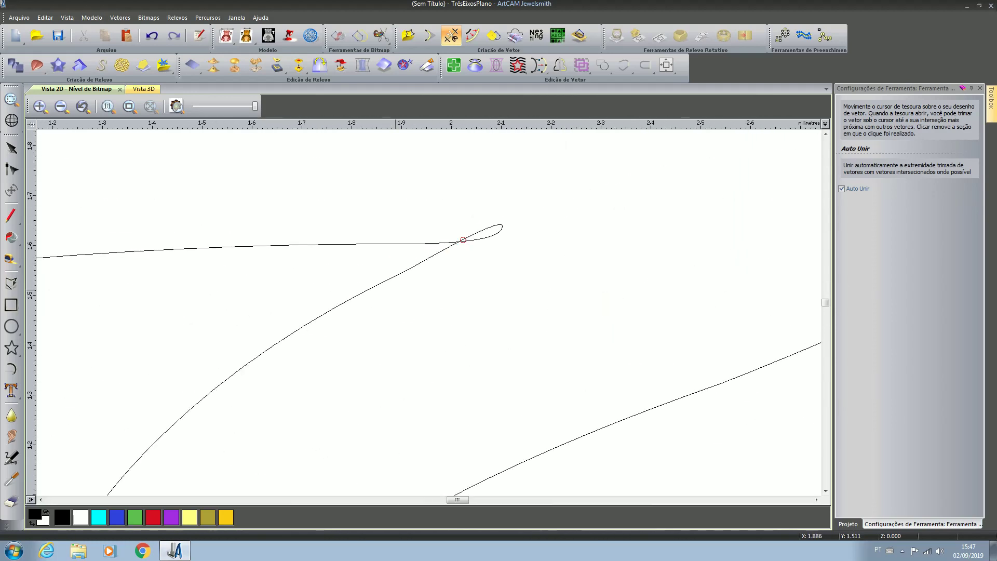
scroll(441, 346, "down", 8)
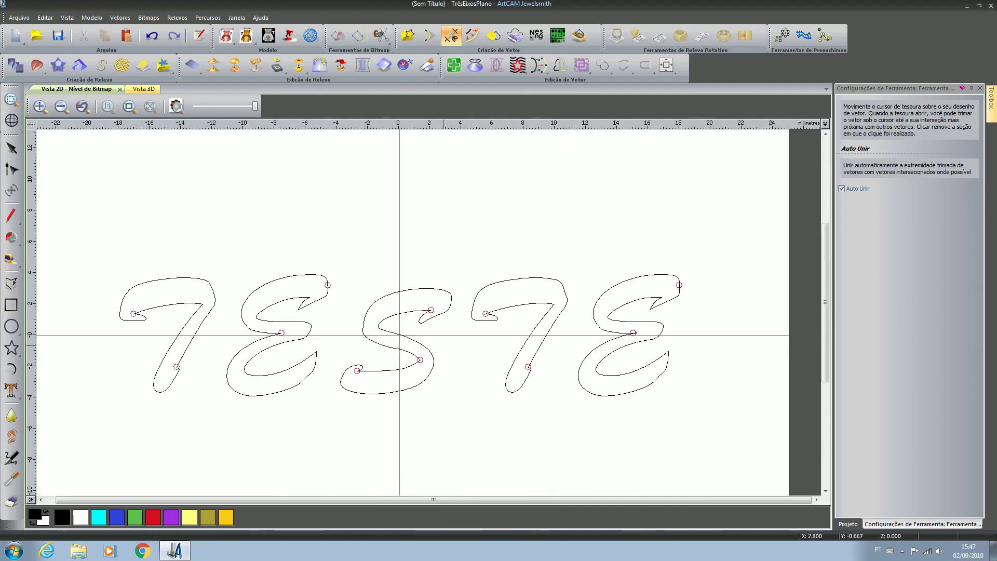
scroll(357, 370, "up", 15)
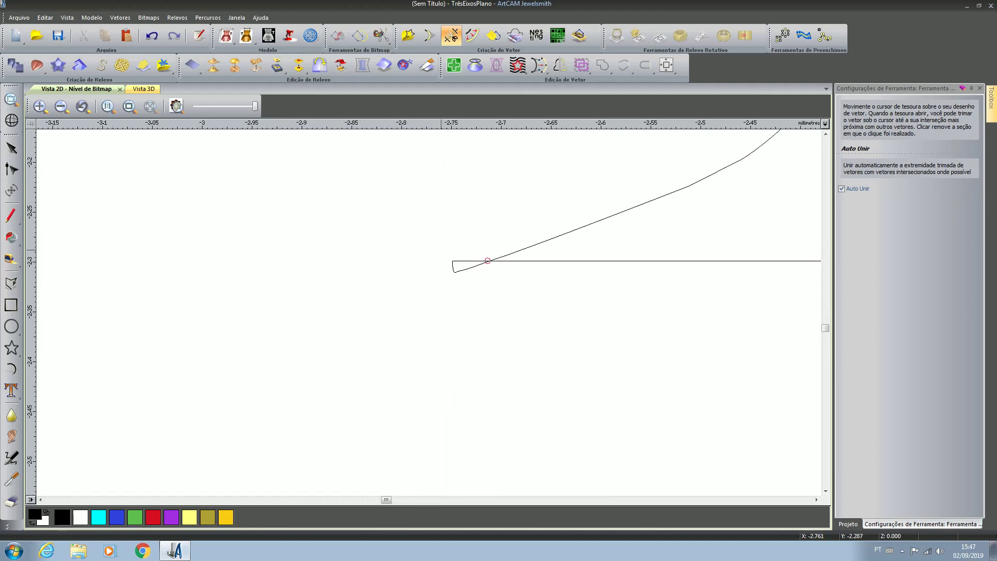
scroll(461, 260, "down", 6)
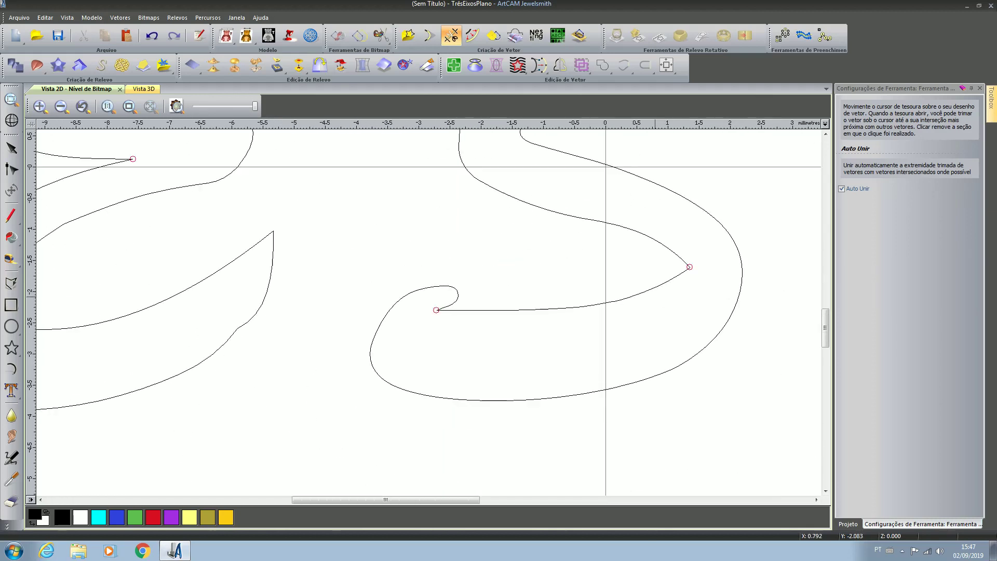
- Check the marked inner corner of the S, and trim the crossing loop off the second T's left inner tip
scroll(662, 286, "up", 6)
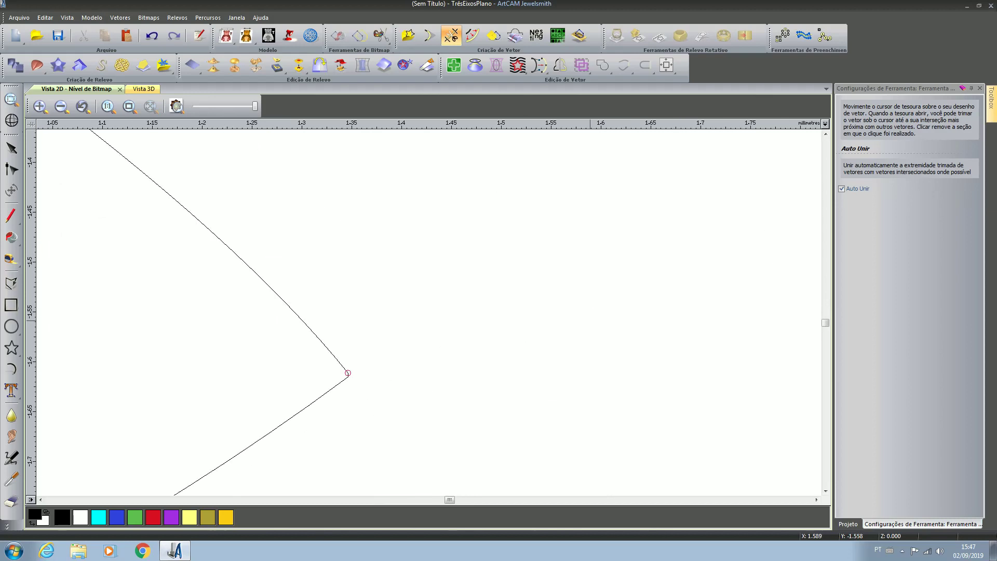
scroll(347, 373, "down", 8)
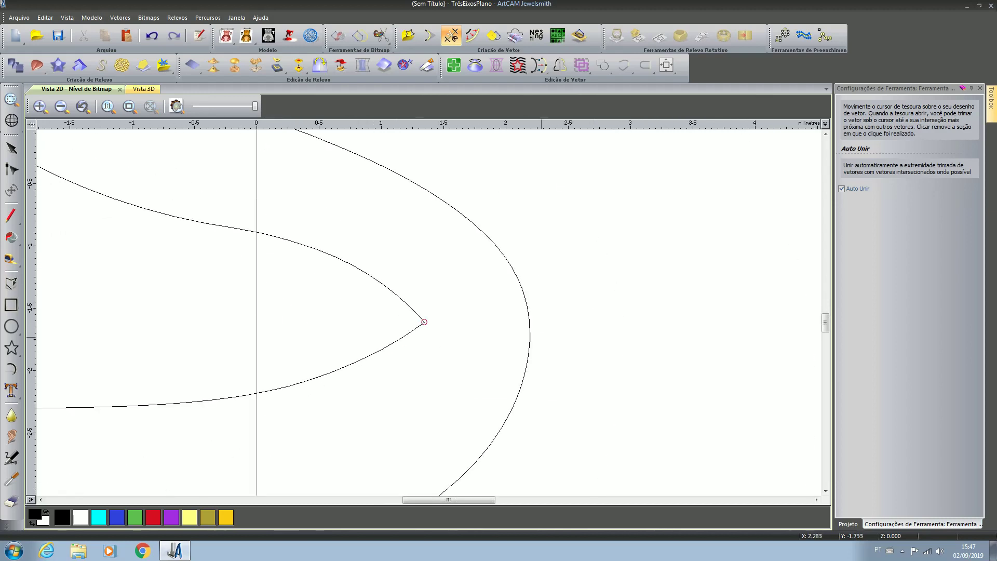
scroll(557, 221, "up", 6)
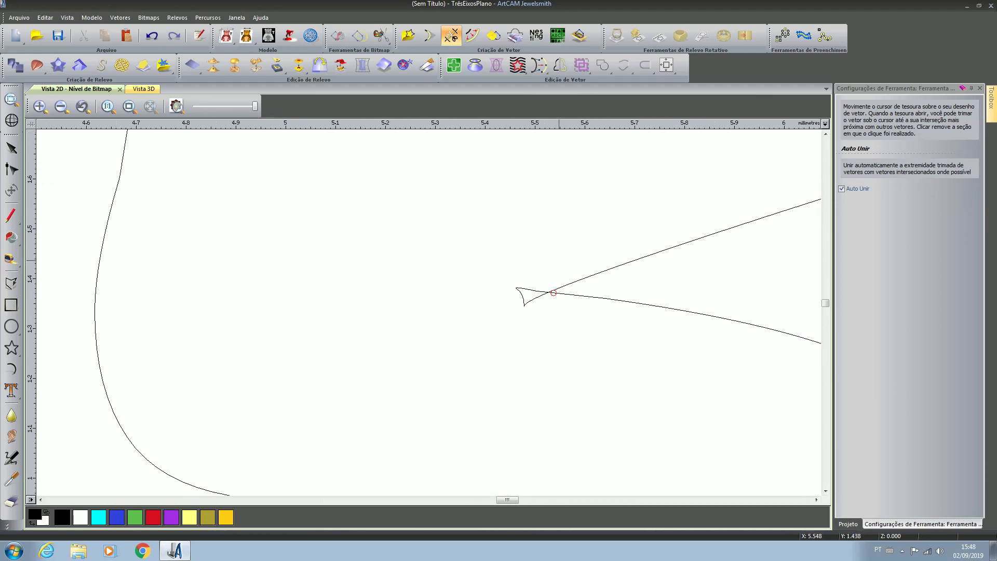
left_click(523, 297)
scroll(524, 298, "down", 8)
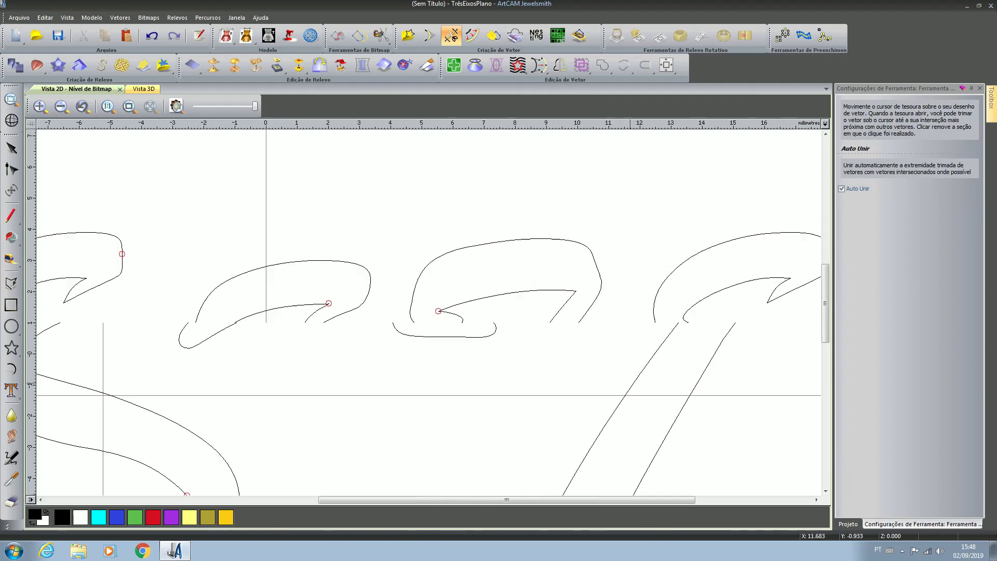
- Trim the crossing loop off the middle notch of the last E, check the remaining markers, and exit the trimming tool
scroll(475, 364, "up", 8)
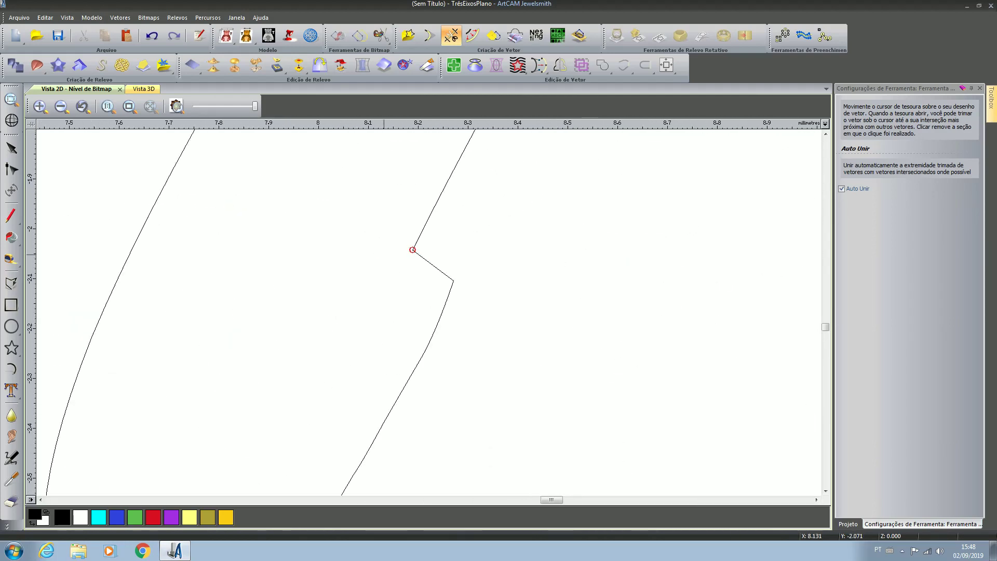
scroll(456, 253, "up", 2)
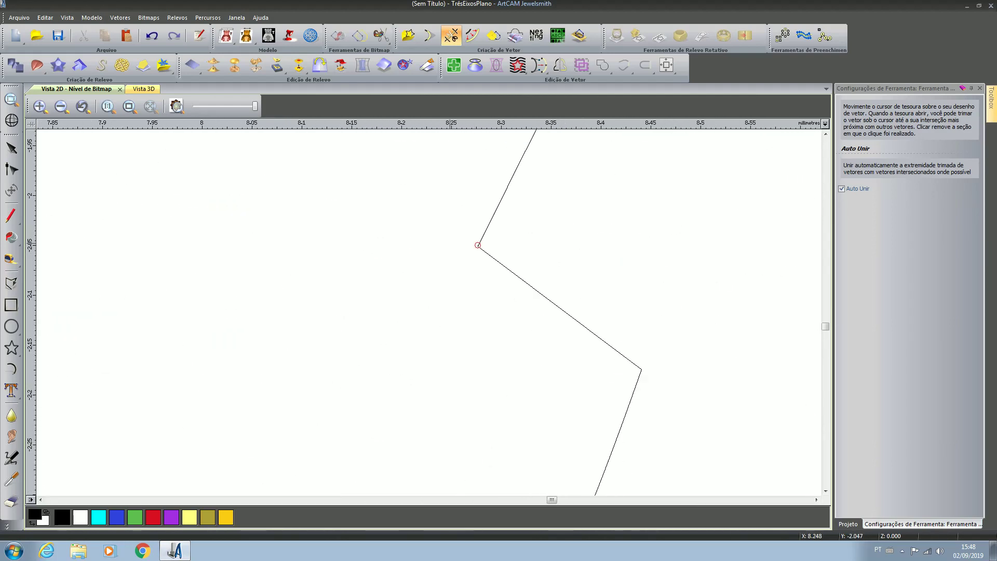
scroll(449, 241, "down", 10)
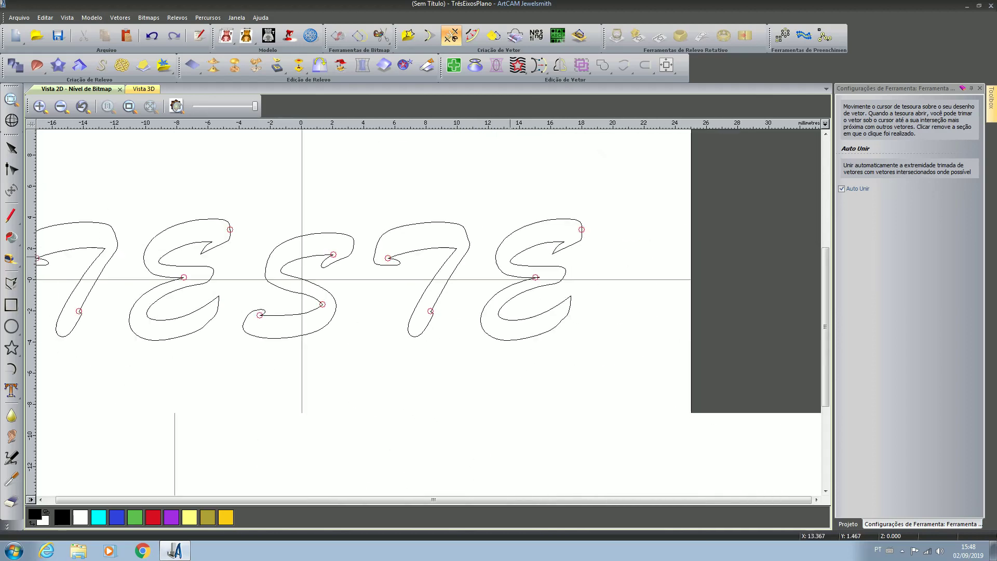
scroll(536, 276, "up", 10)
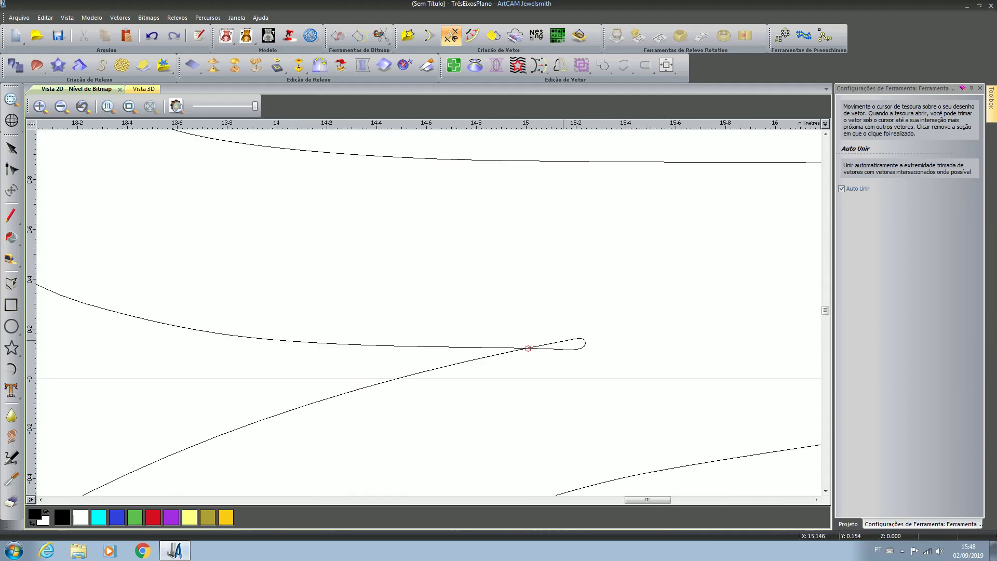
scroll(528, 348, "down", 6)
scroll(537, 222, "up", 6)
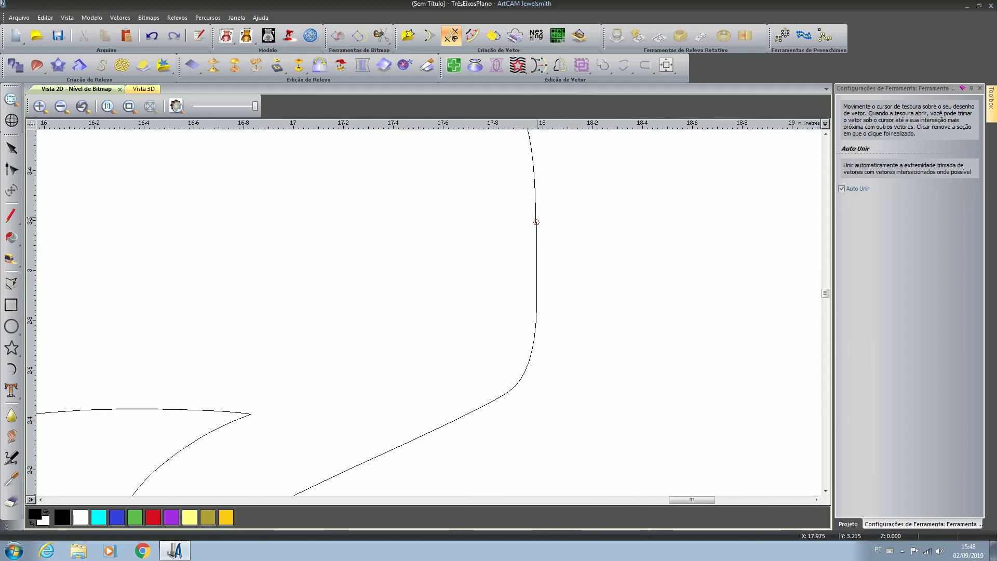
scroll(536, 222, "up", 2)
scroll(533, 237, "down", 10)
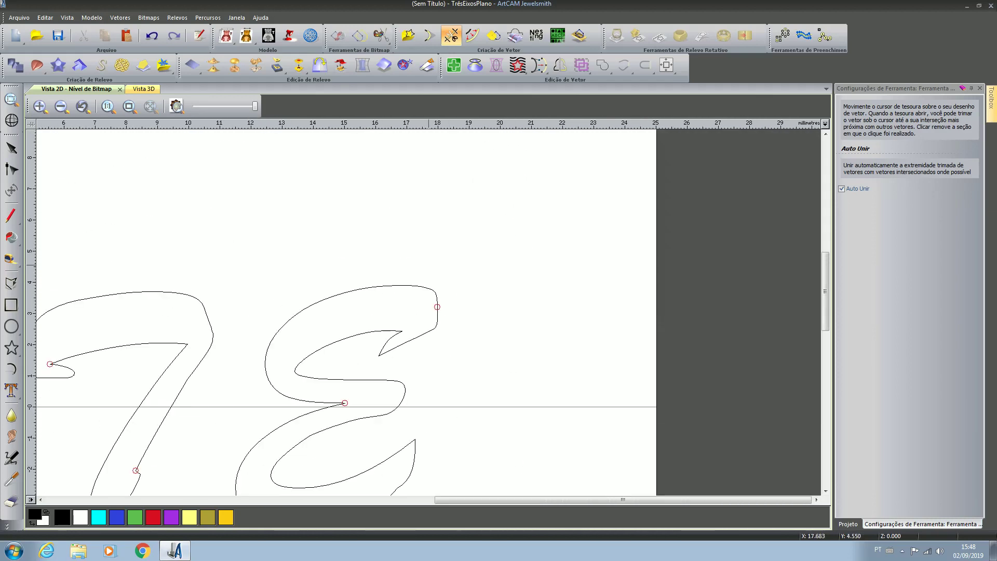
key("Escape")
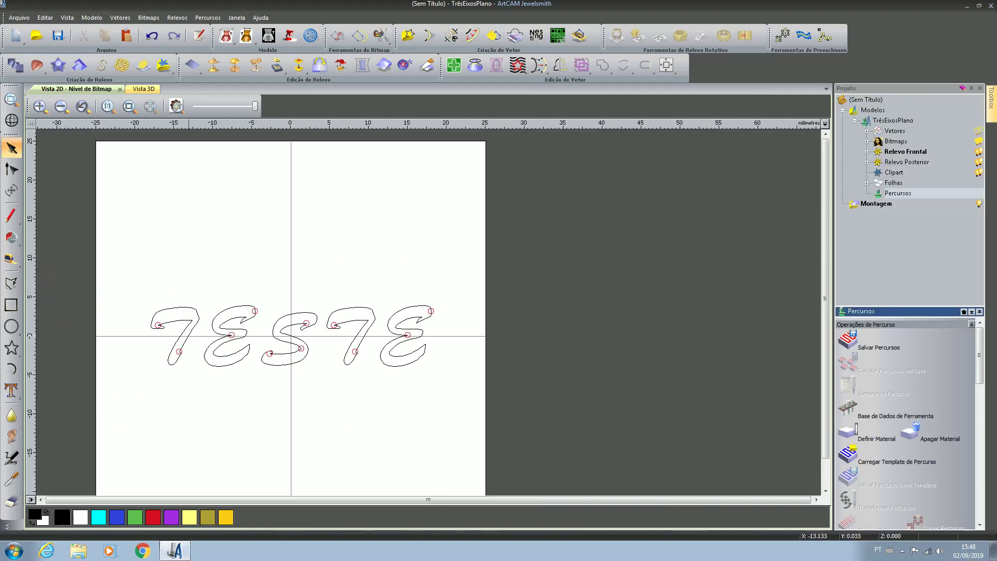
- Select all five trimmed TESTE letter vectors together
scroll(187, 336, "up", 2)
left_click(195, 330)
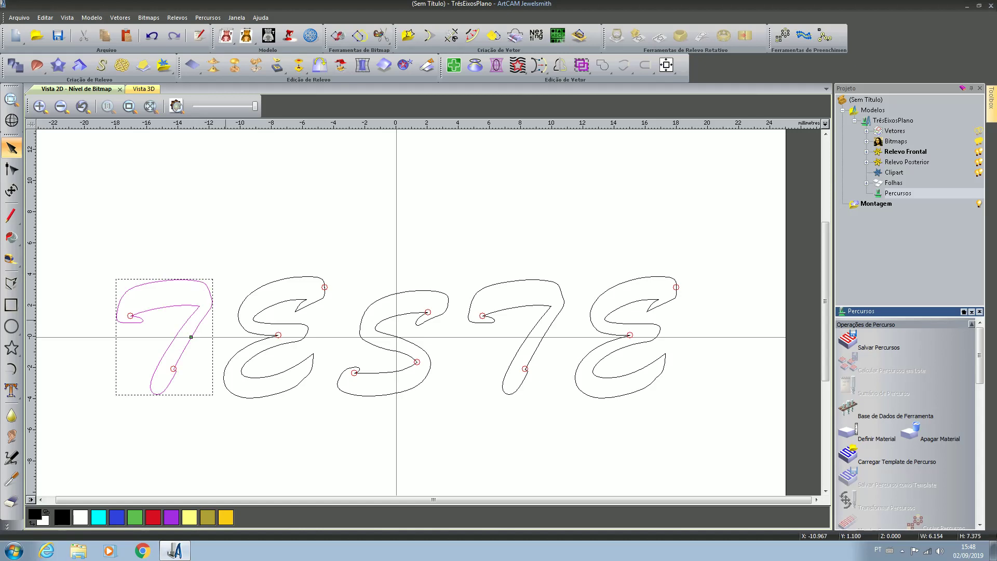
left_click(279, 304, "shift")
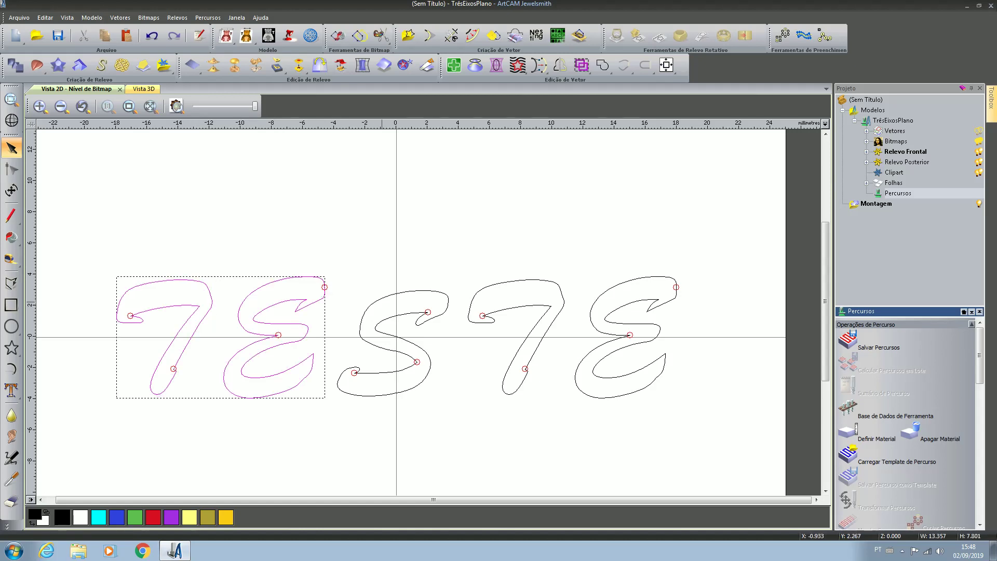
left_click(399, 296, "shift")
left_click(499, 280, "shift")
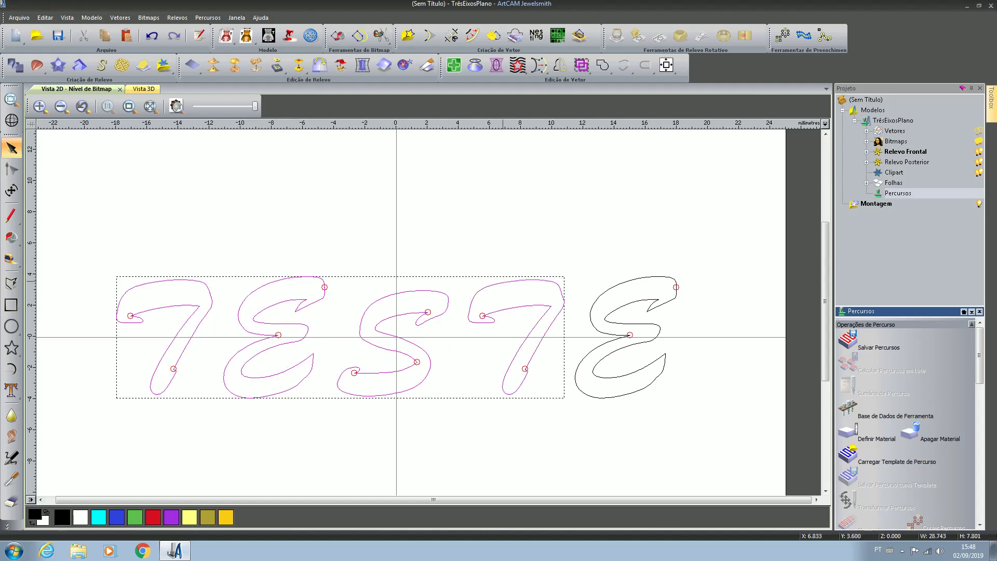
left_click(619, 282, "shift")
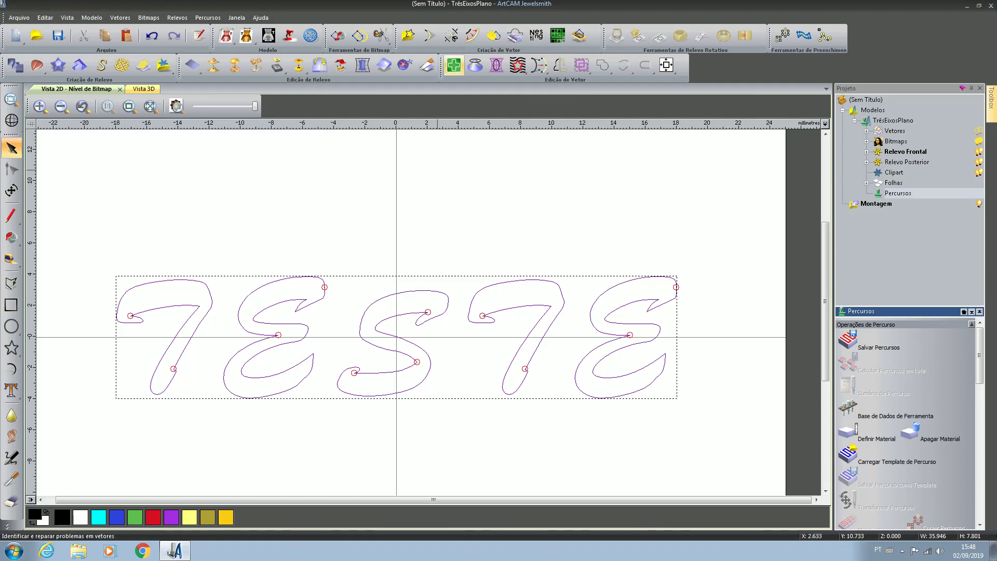
- Clear all problem markers from the TESTE lettering with Reparador de Vetor, and close the repair page
left_click(453, 65)
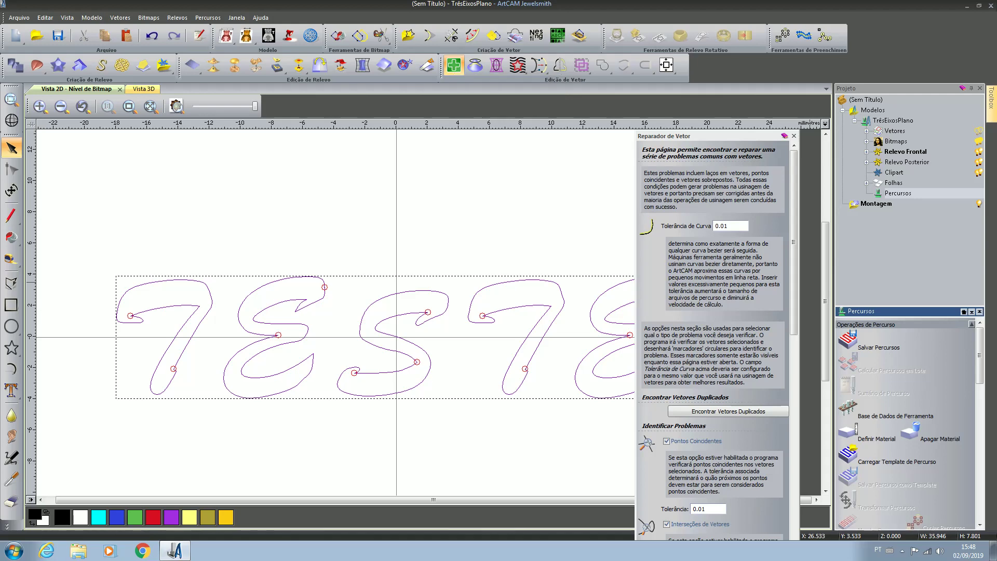
scroll(714, 338, "down", 8)
scroll(714, 337, "down", 1)
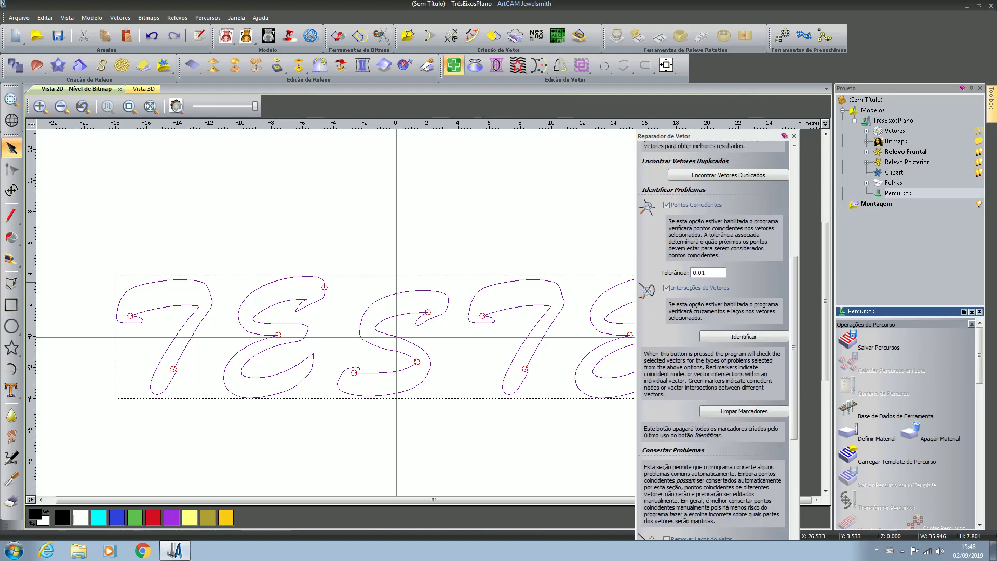
left_click(743, 411)
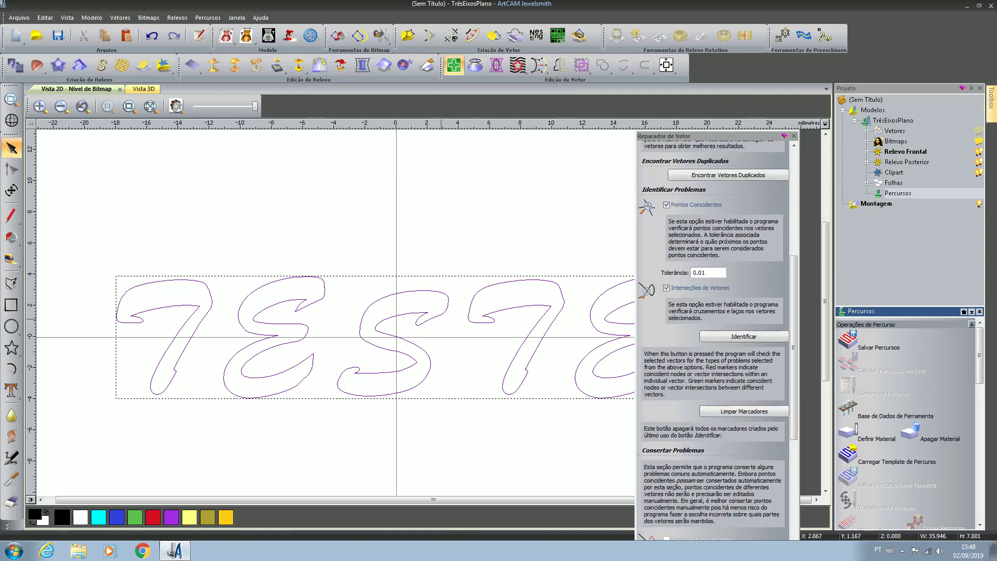
left_click(793, 136)
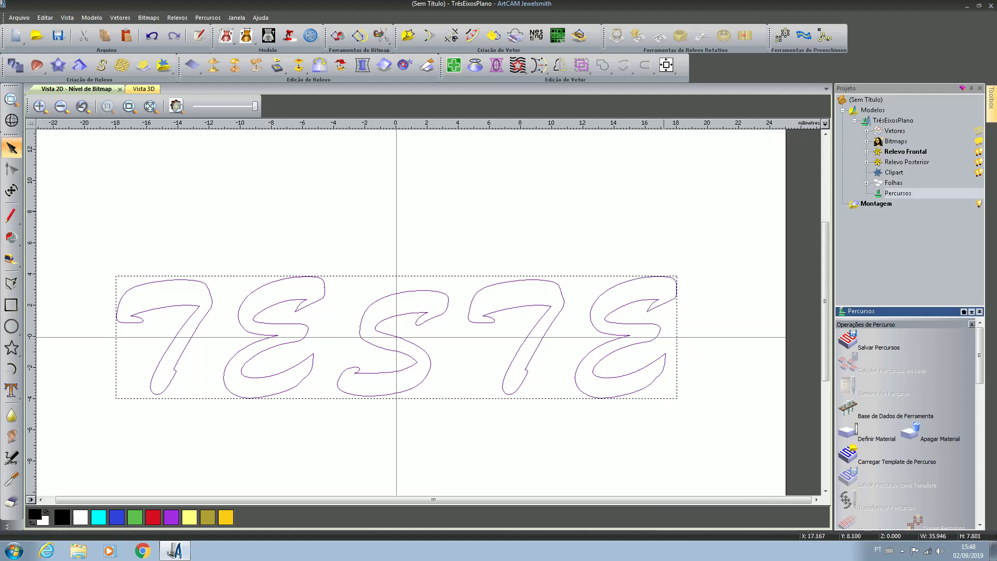
- Select the grouped TESTE lettering and split it into individual letters with Desagrupar Tudo
left_click(486, 442)
scroll(426, 321, "down", 1)
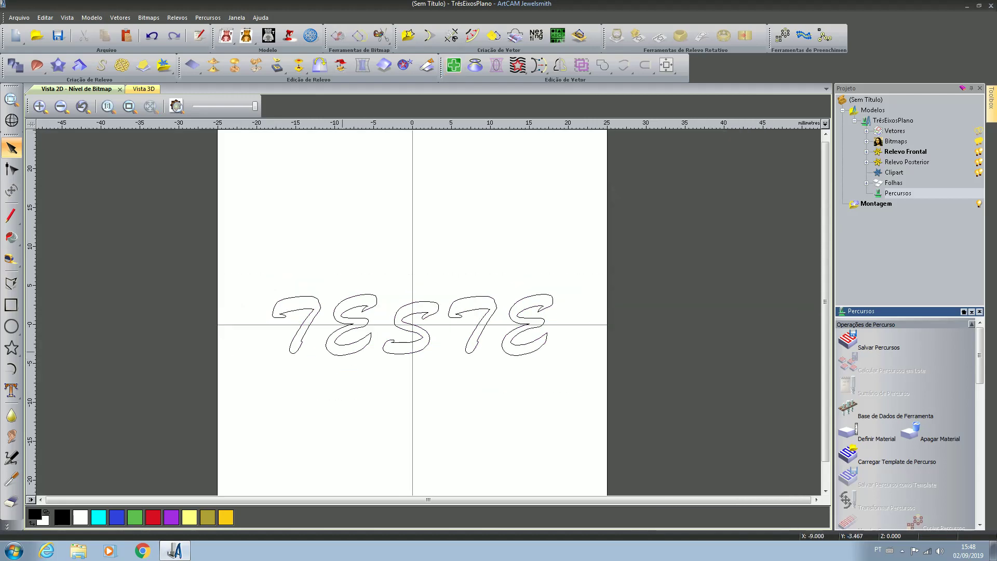
scroll(322, 333, "up", 1)
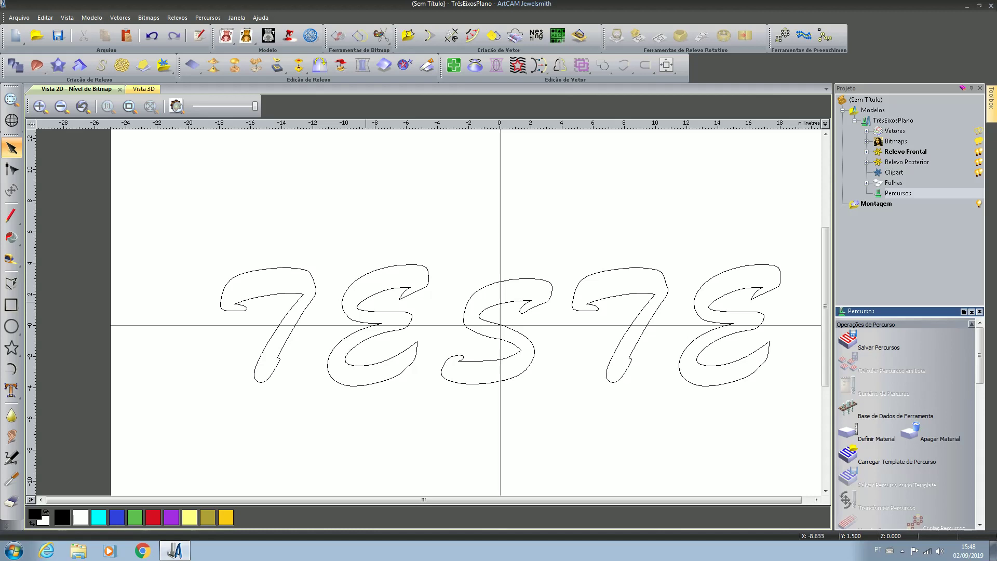
double_click(365, 302)
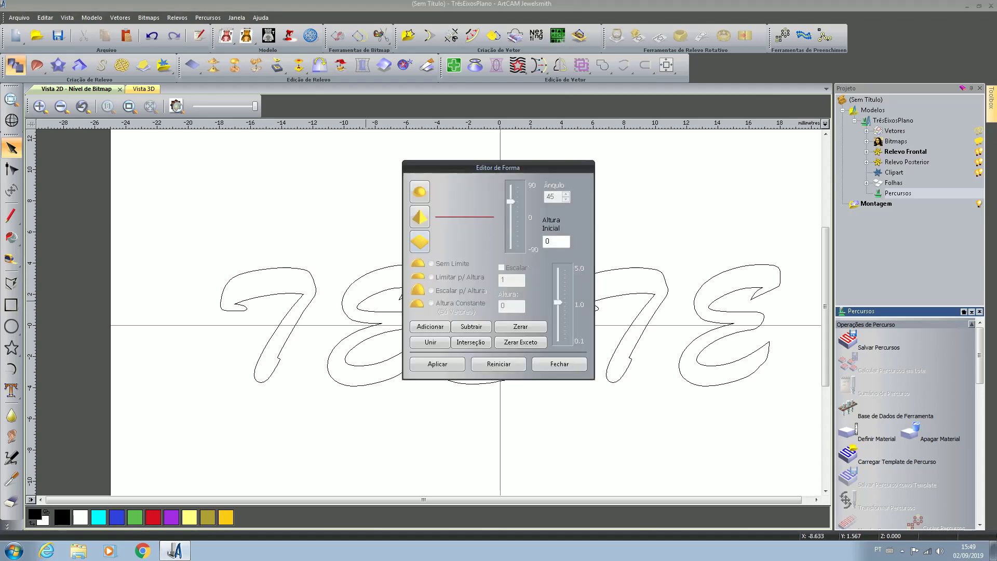
key("Escape")
left_click(365, 302)
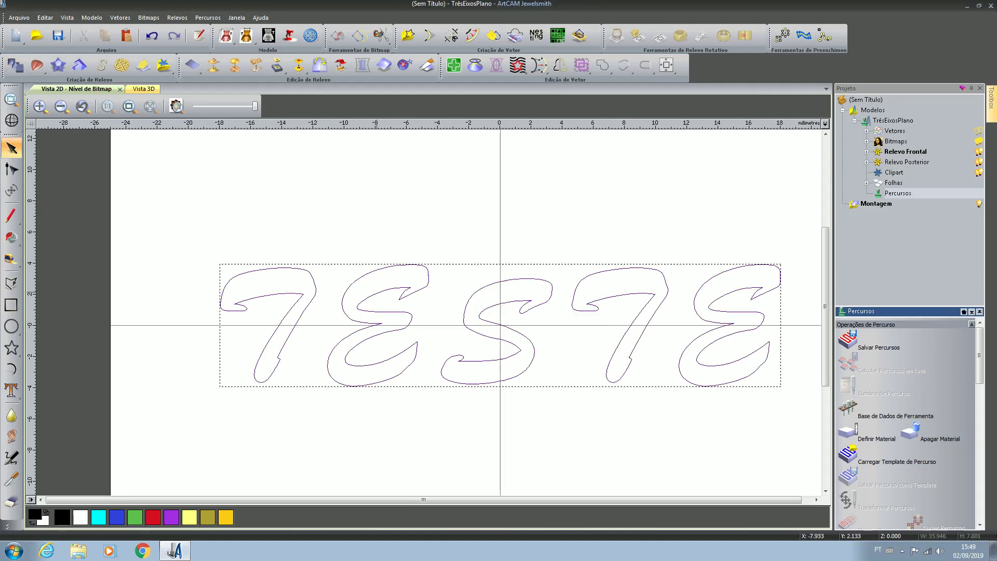
right_click(382, 295)
left_click(420, 184)
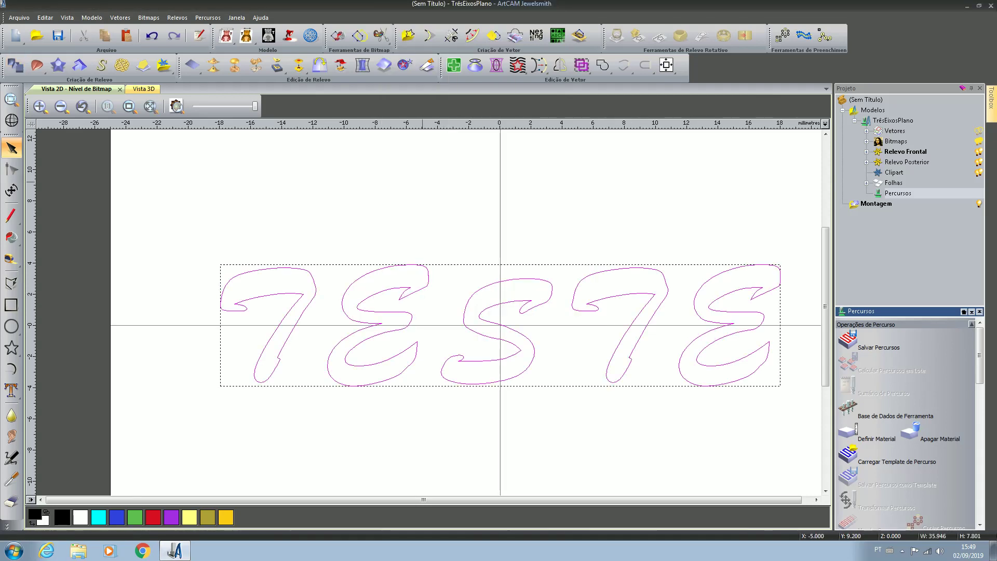
- Check that the letters are separate by selecting the first T alone, and the first E together with the S
key("Escape")
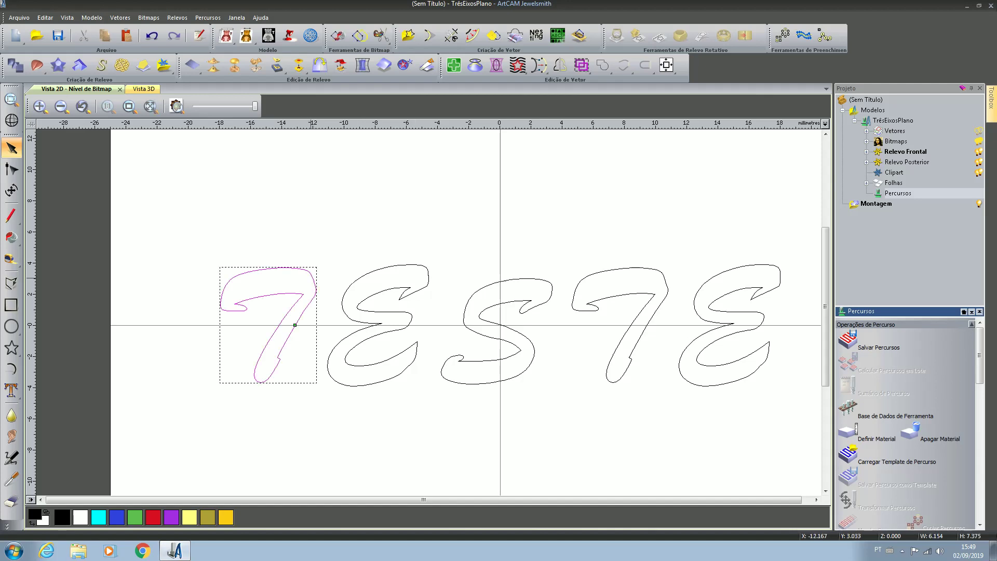
left_click(310, 280)
left_click(358, 276)
left_click(480, 290, "shift")
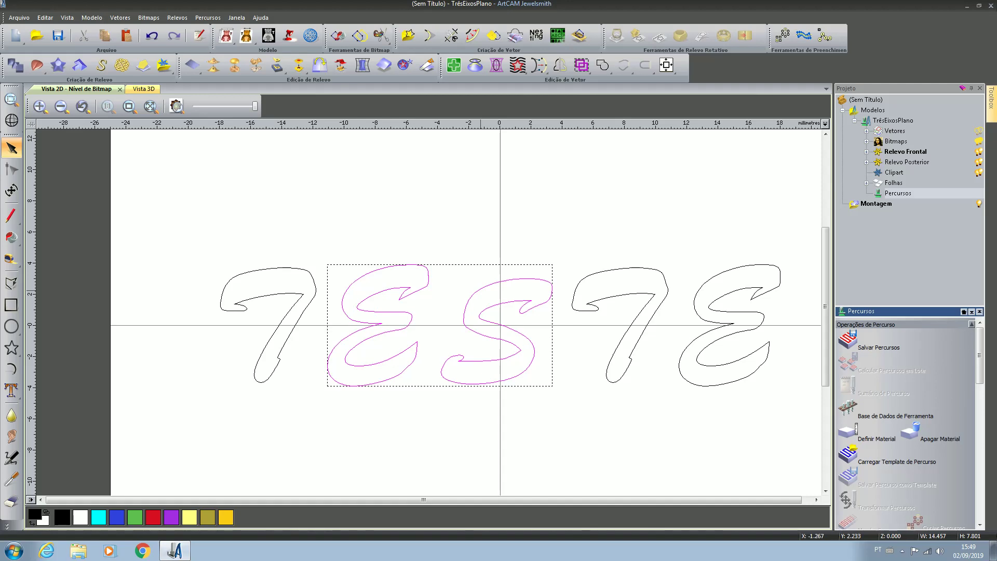
- Isolate the tiny stray vector at the notch corner of the first T's stem, shifted slightly off the outline, and delete it
scroll(479, 290, "up", 4)
scroll(452, 332, "down", 4)
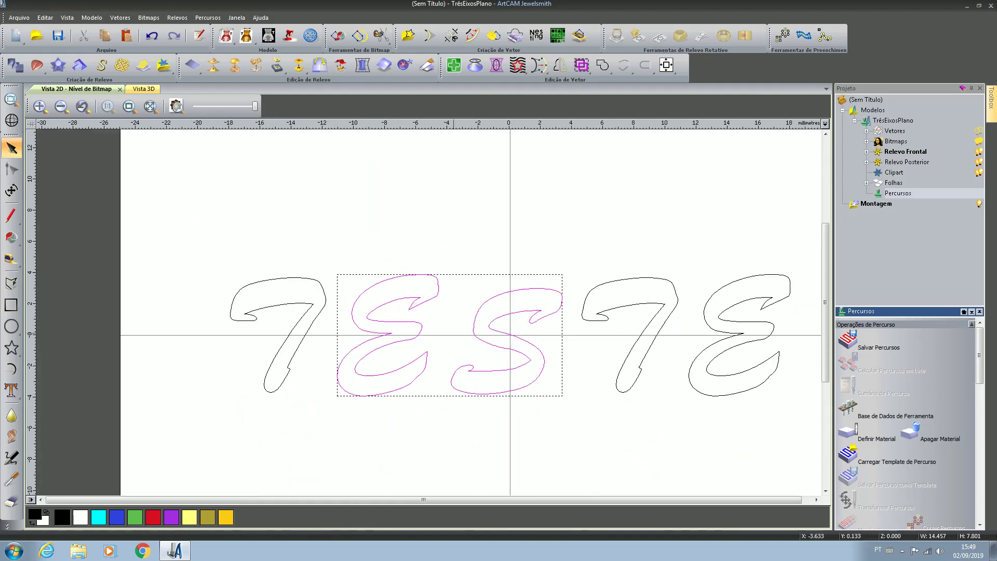
scroll(283, 363, "up", 4)
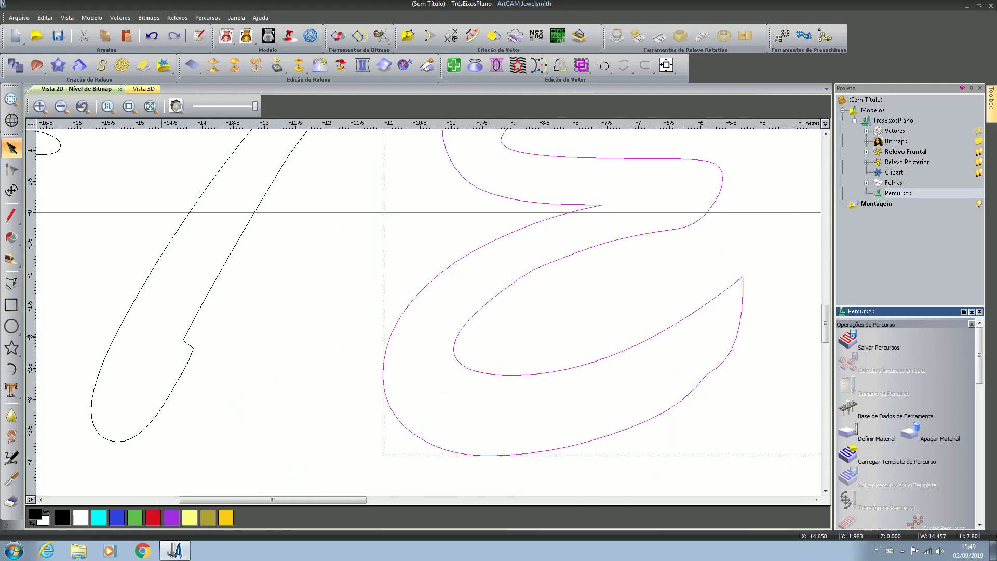
scroll(171, 337, "up", 8)
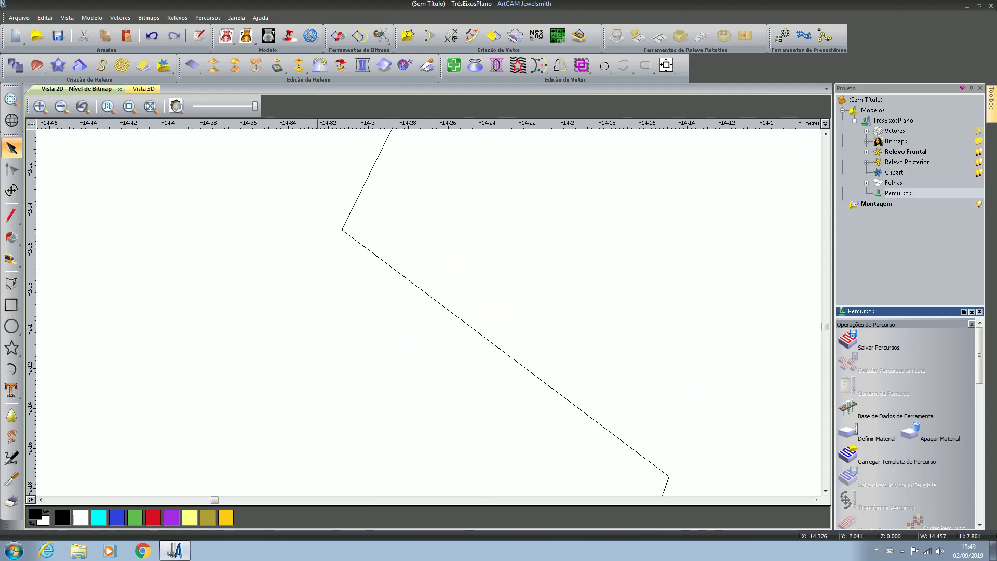
scroll(317, 211, "up", 2)
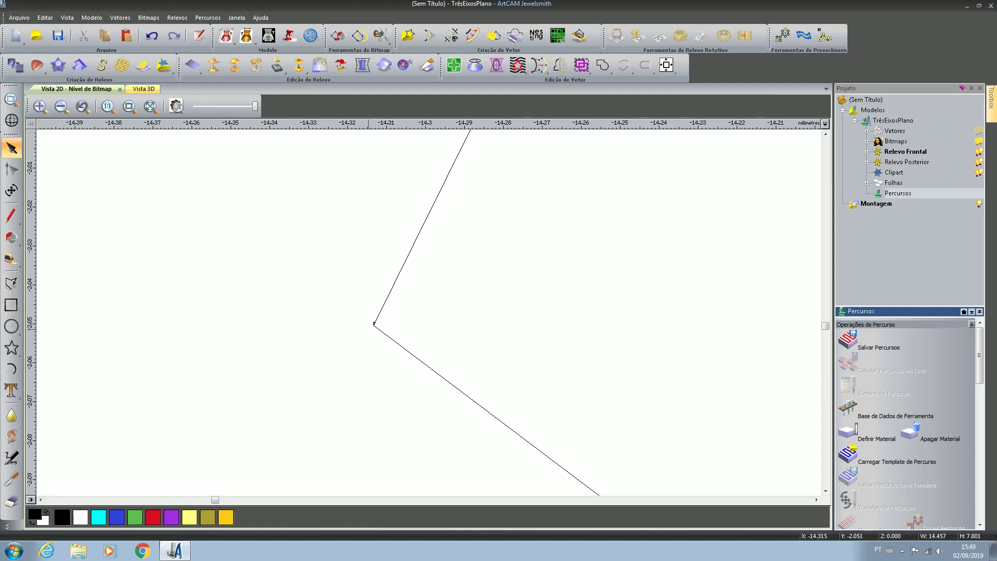
left_click_drag(343, 303, 402, 350)
scroll(486, 300, "down", 15)
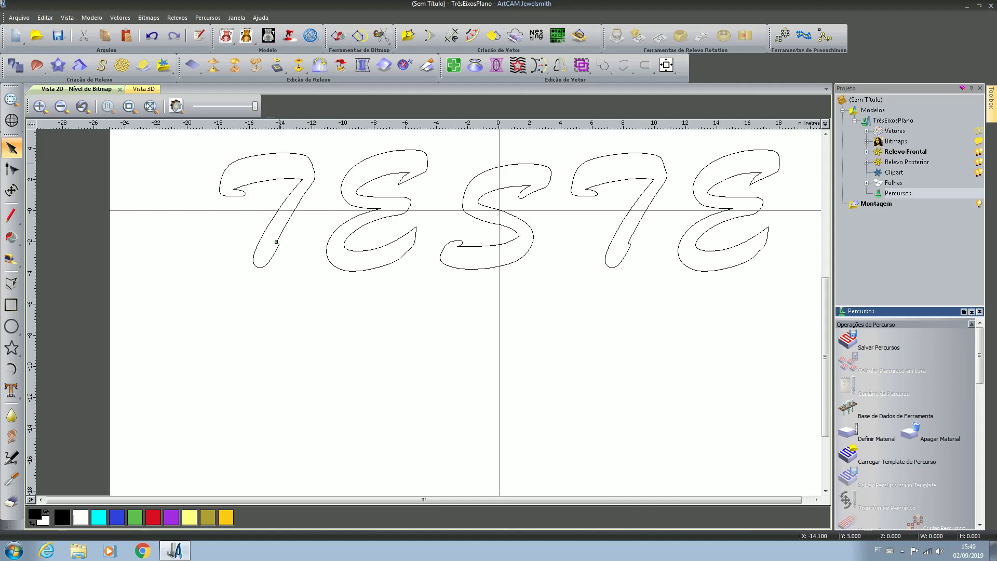
scroll(267, 244, "up", 5)
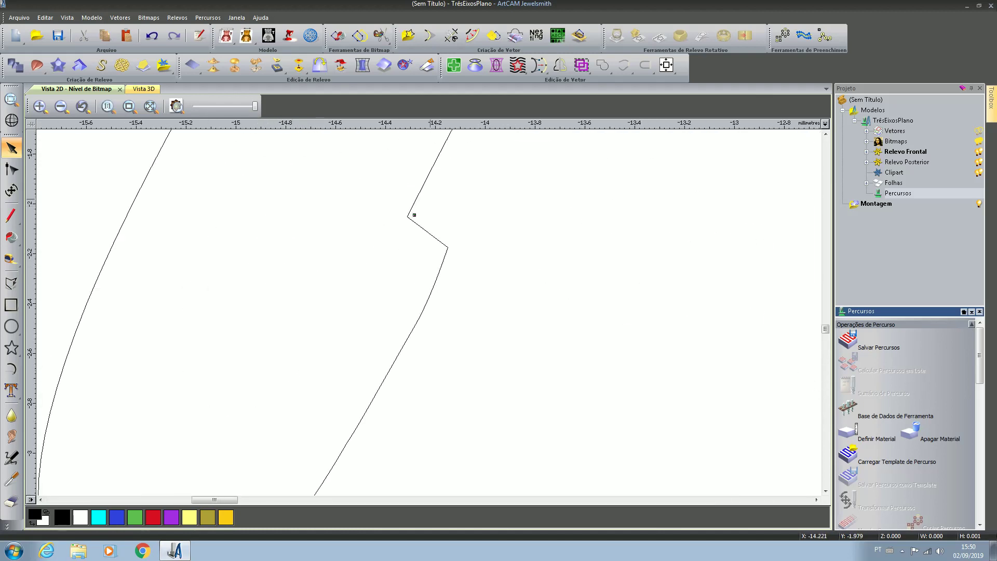
scroll(414, 214, "up", 1)
scroll(425, 217, "down", 4)
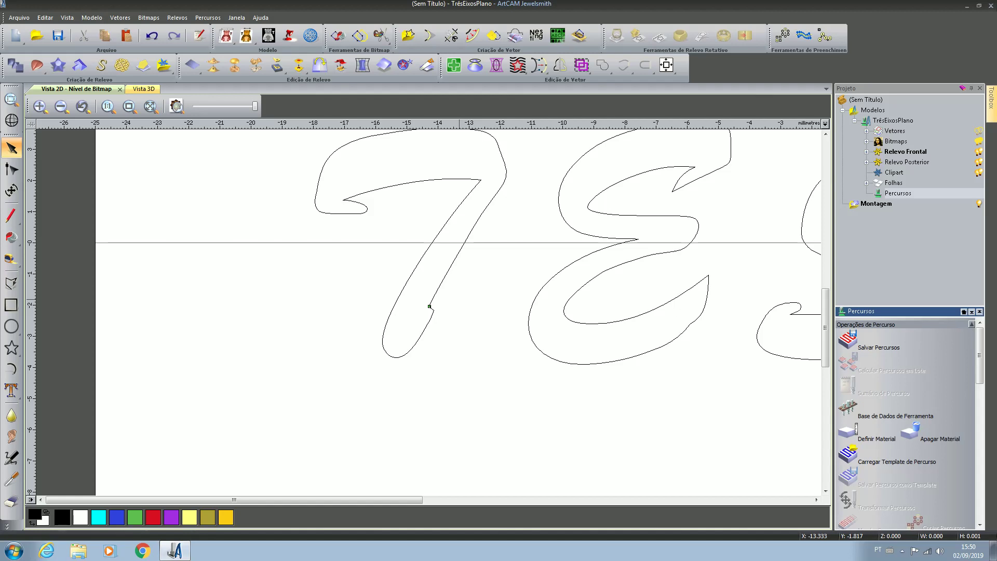
scroll(430, 306, "up", 10)
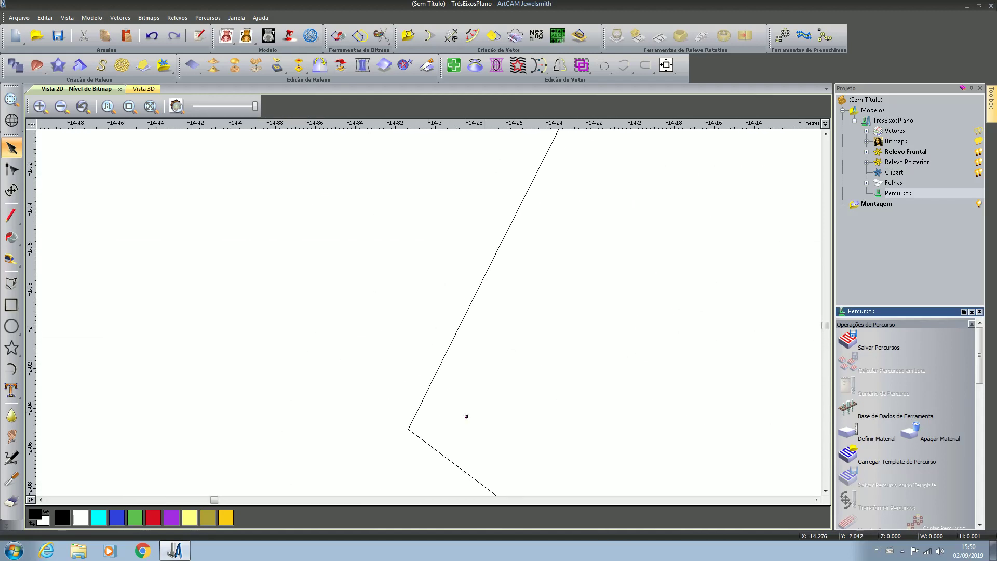
scroll(466, 416, "down", 10)
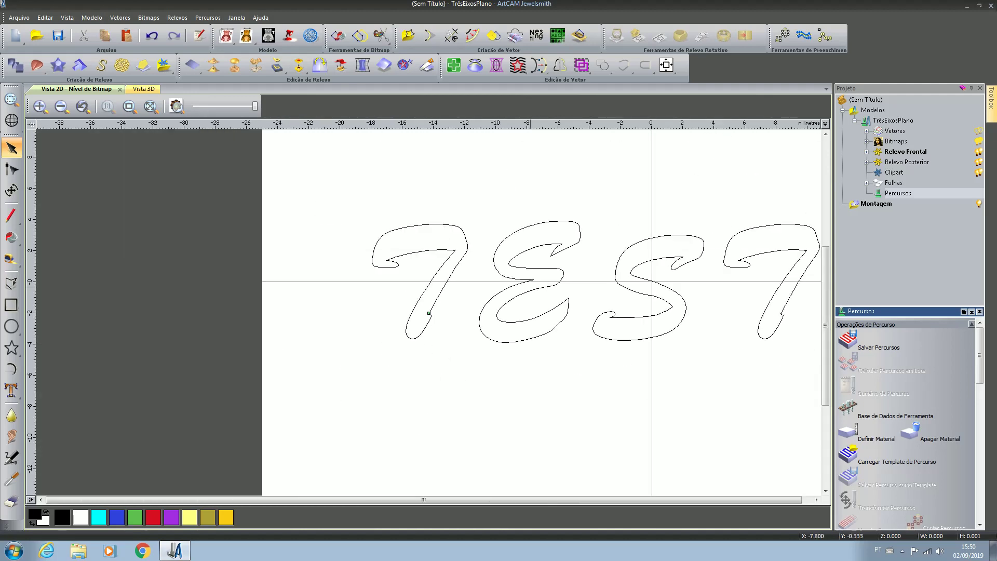
key("Delete")
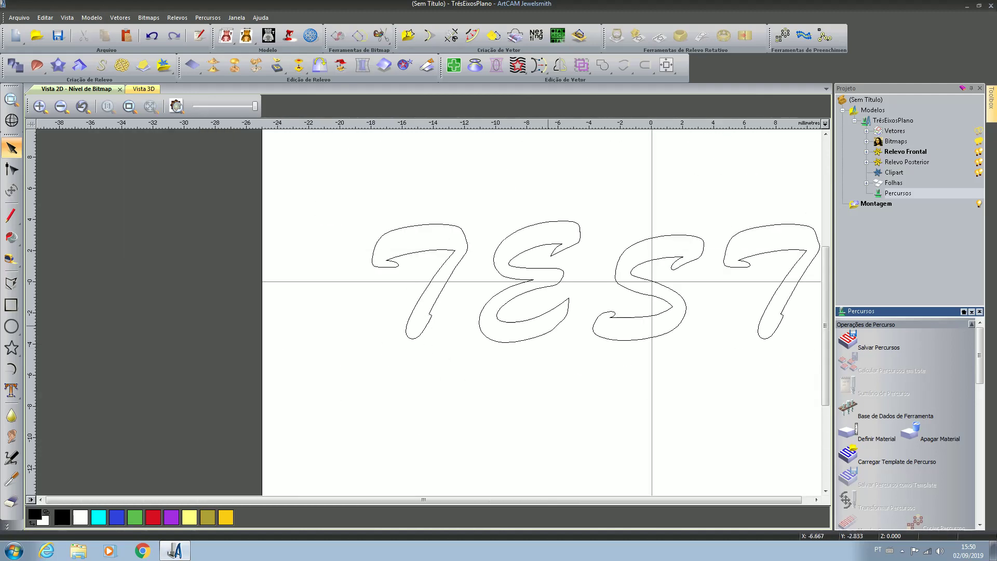
- Group everything in the TESTE lettering area with a window selection, and clear the selection
scroll(575, 313, "down", 1)
left_click_drag(388, 237, 718, 362)
left_click(648, 397)
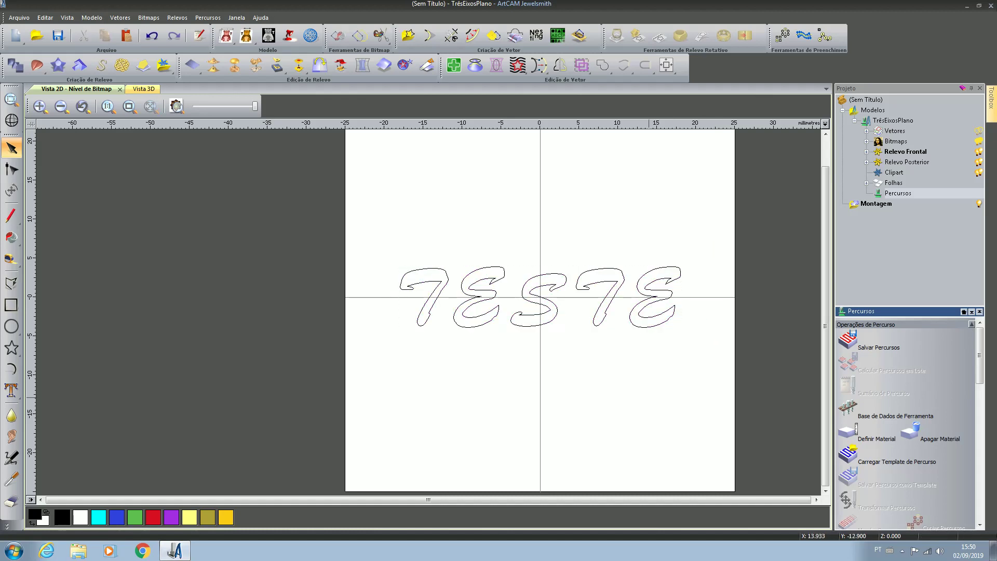
- Select all vectors, break the lettering group apart with Desagrupar Tudo, and clear the selection
key("ctrl+a")
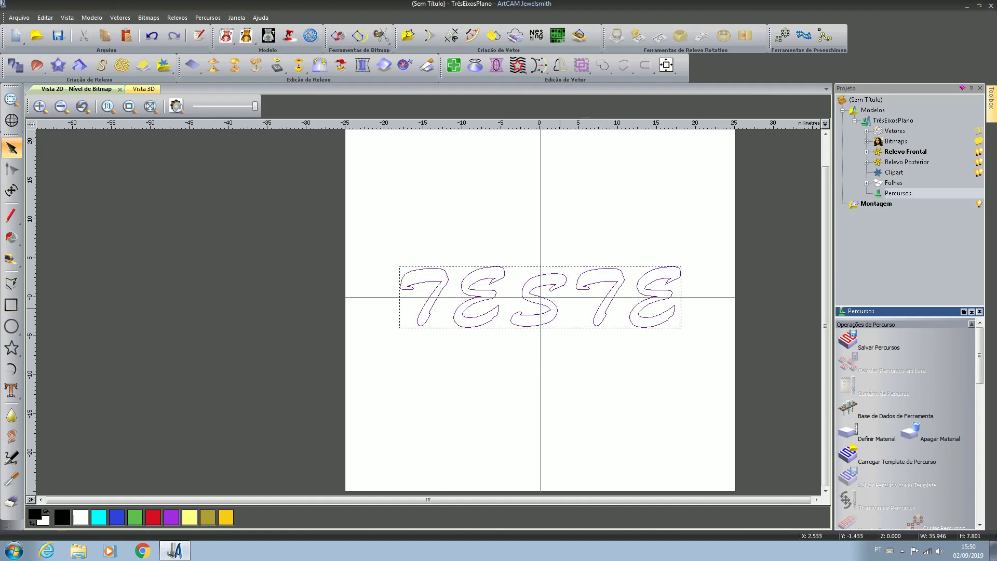
right_click(530, 318)
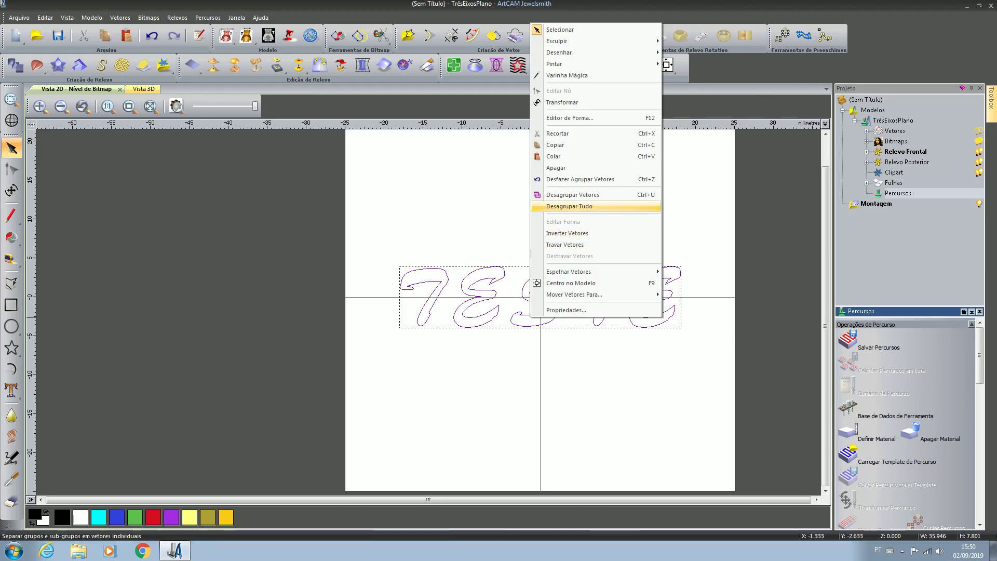
left_click(560, 206)
left_click(492, 203)
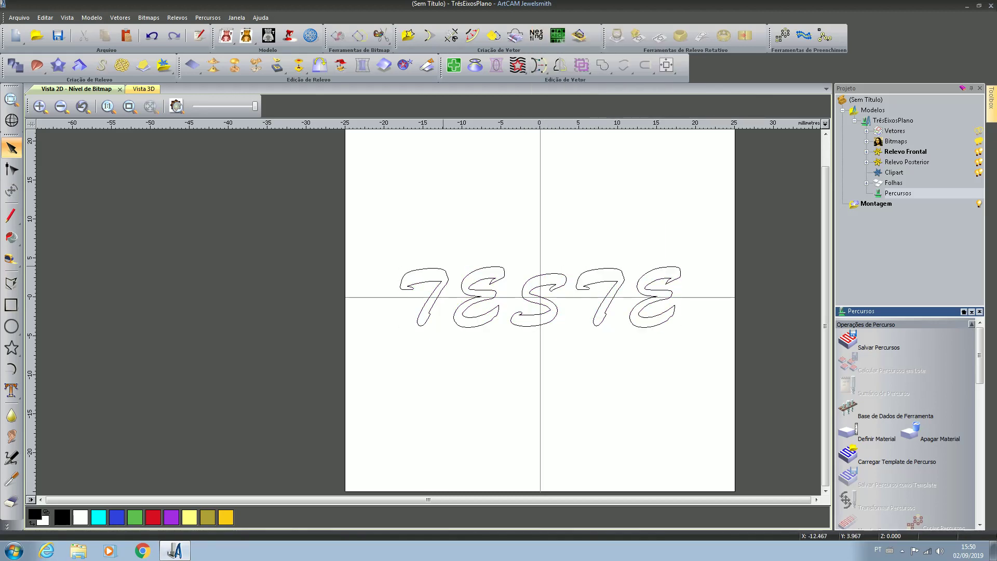
- Select the five TESTE letters one by one, group only those vectors, and clear the selection
scroll(460, 260, "up", 2)
left_click(446, 277)
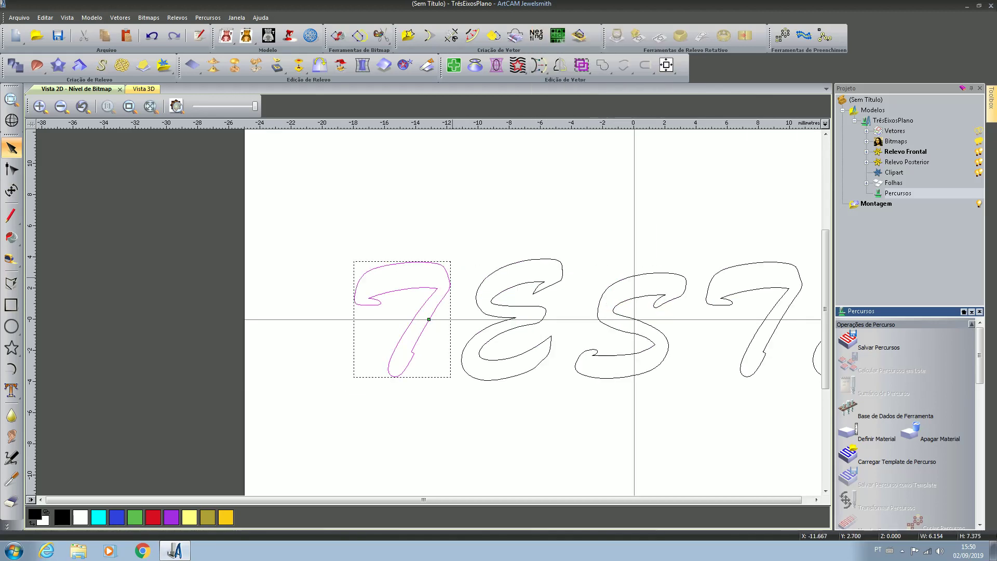
left_click(487, 274, "shift")
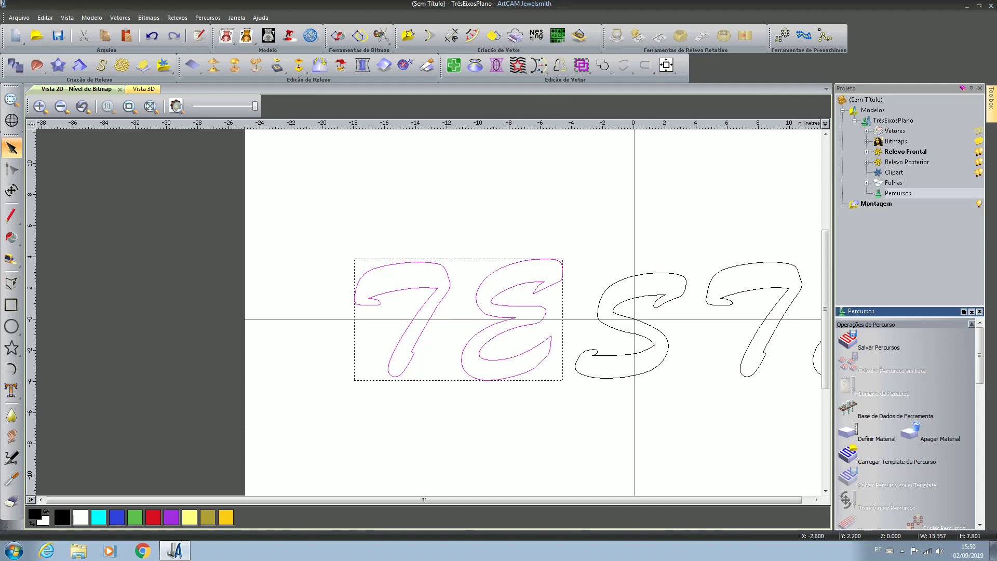
left_click(608, 287, "shift")
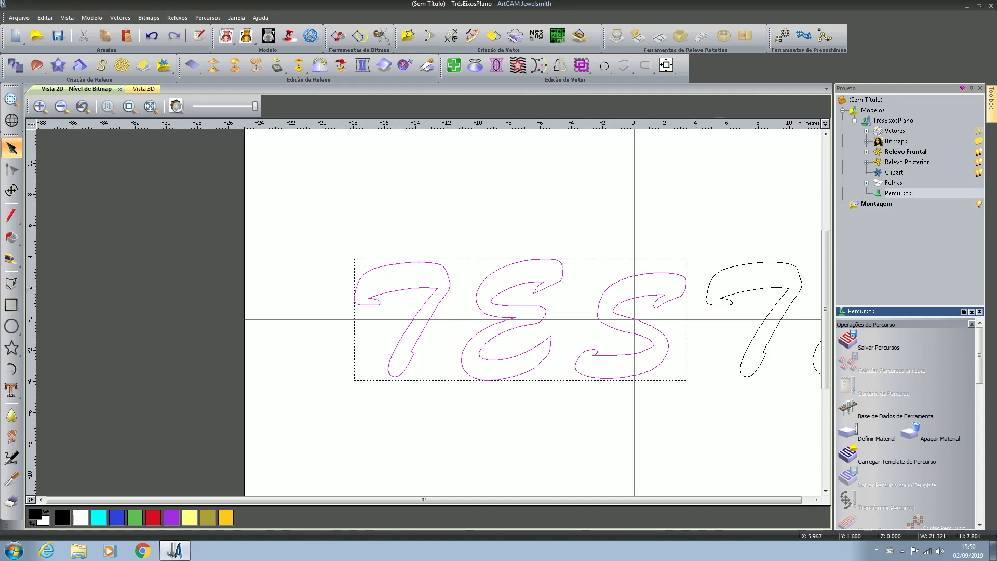
left_click(725, 295, "shift")
scroll(725, 295, "down", 1)
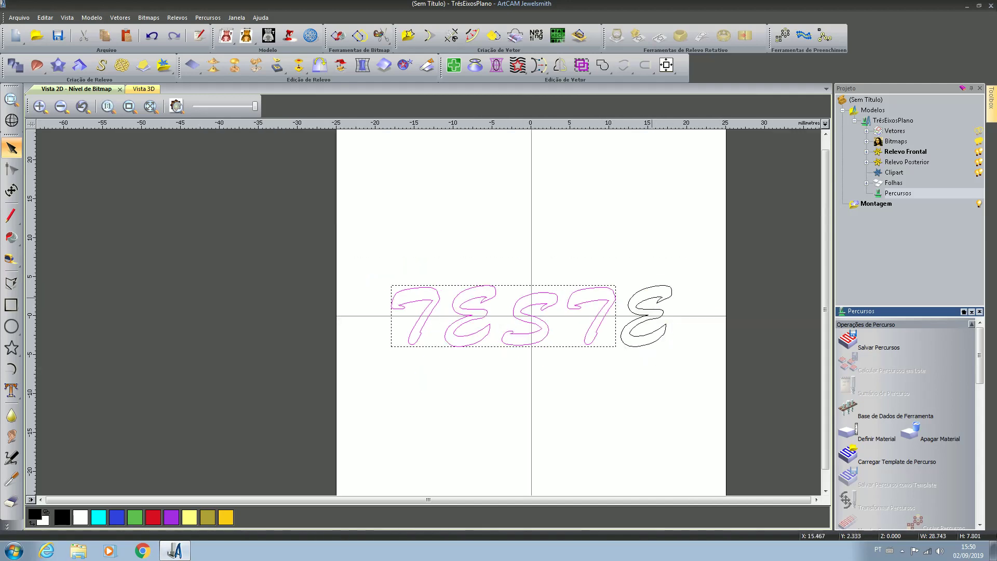
left_click(650, 297, "shift")
key("g")
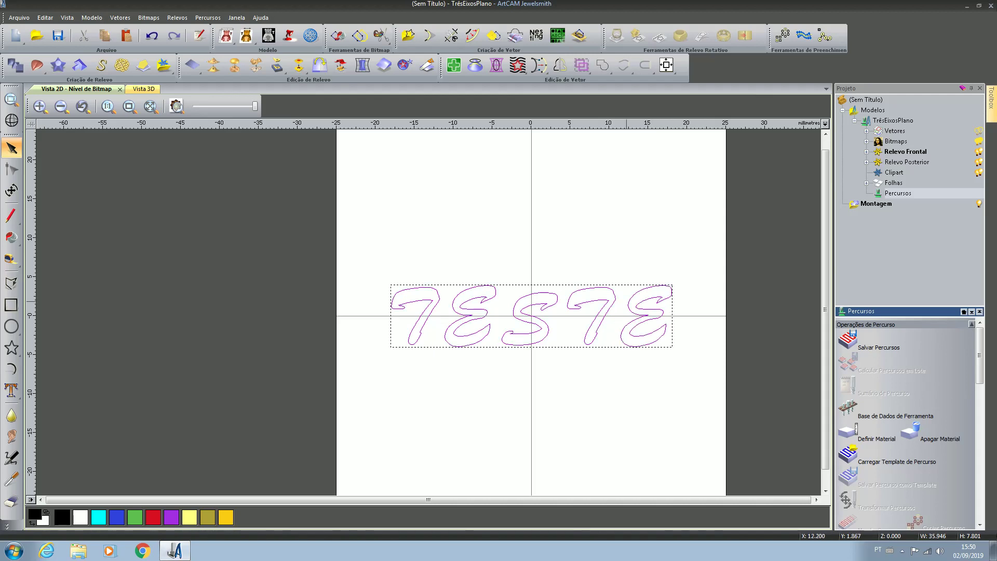
right_click(625, 301)
left_click(662, 394)
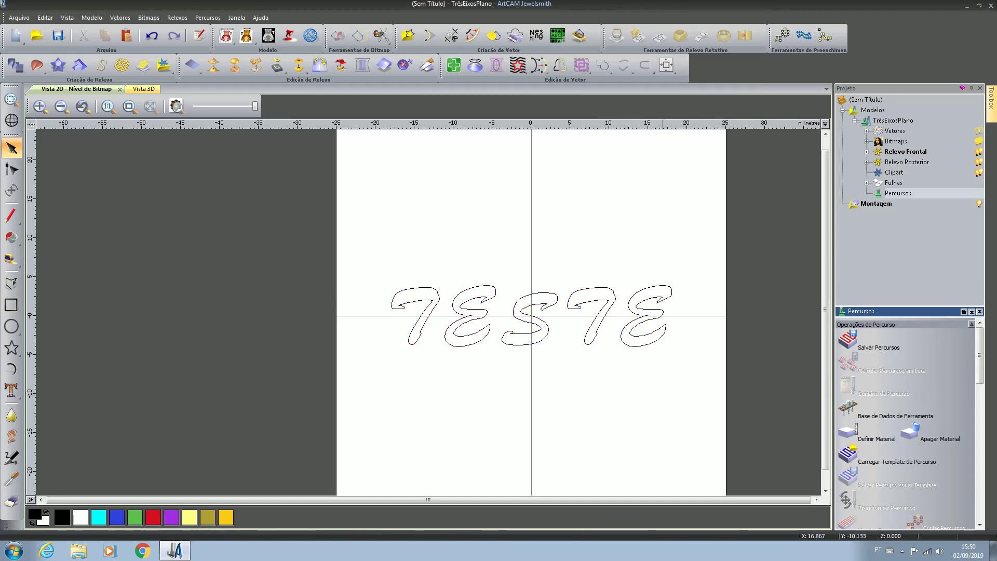
- Locate and select the tiny stray vector beside the notch on the first T's stem, and clear the selection
scroll(420, 334, "up", 10)
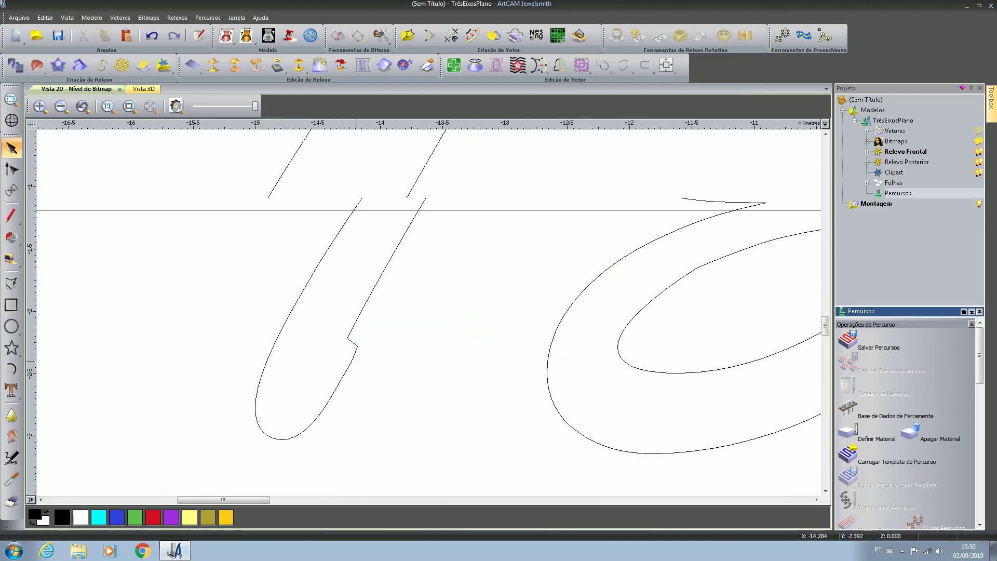
scroll(355, 360, "up", 4)
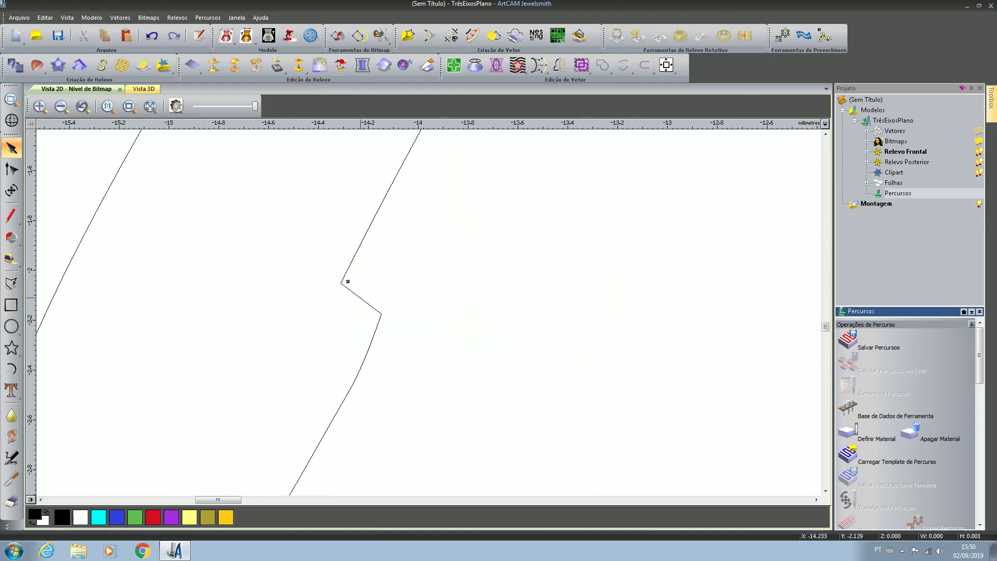
scroll(348, 281, "up", 10)
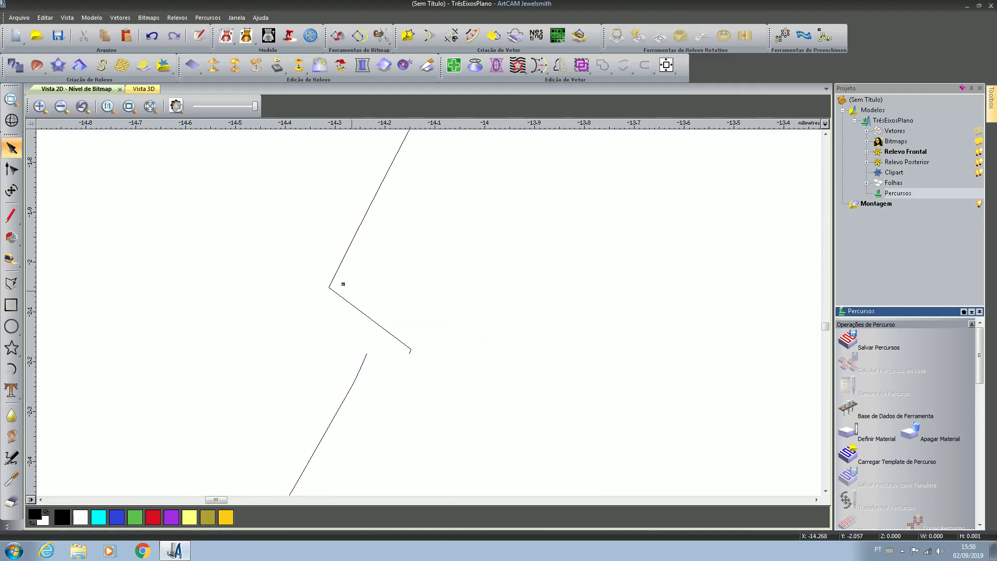
left_click(400, 350)
scroll(399, 349, "down", 10)
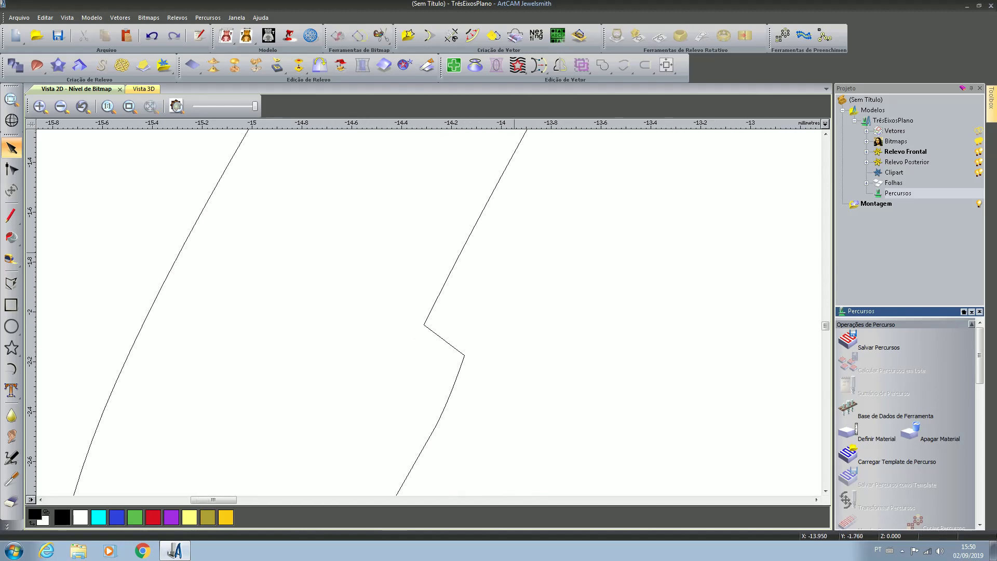
- Locate the tiny stray vector at the notch on the second T's stem and check it with a window selection
scroll(535, 246, "down", 10)
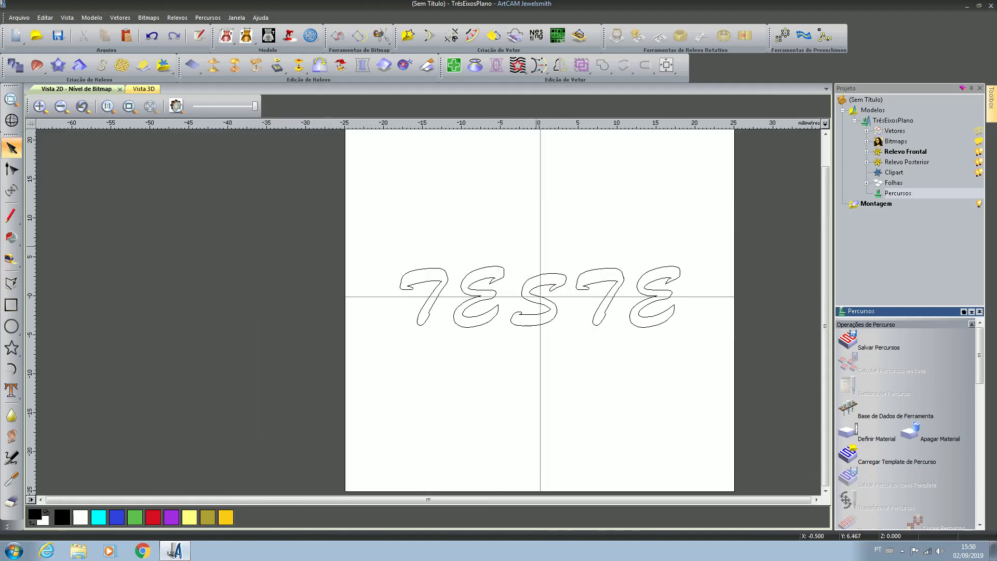
scroll(429, 303, "up", 3)
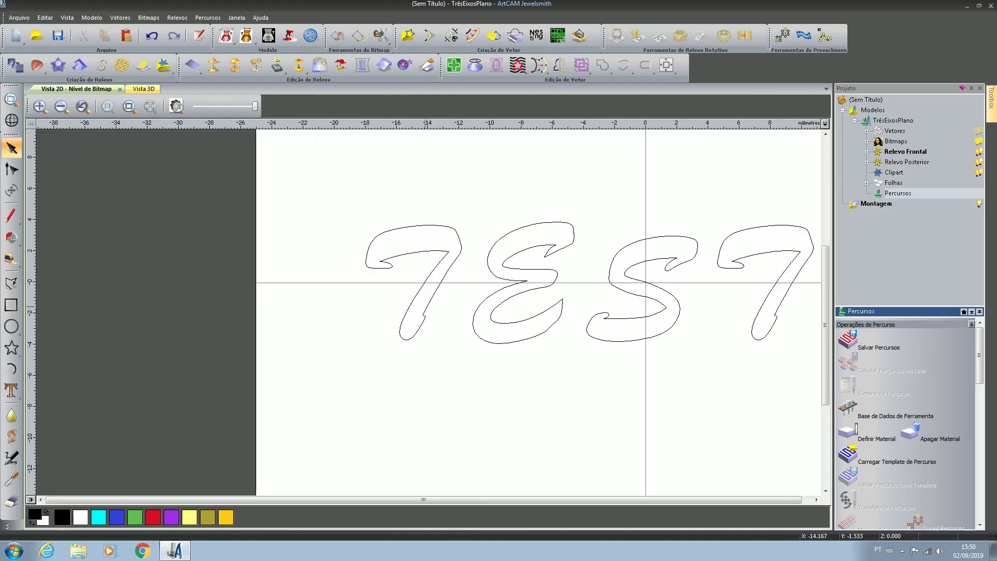
scroll(769, 316, "up", 15)
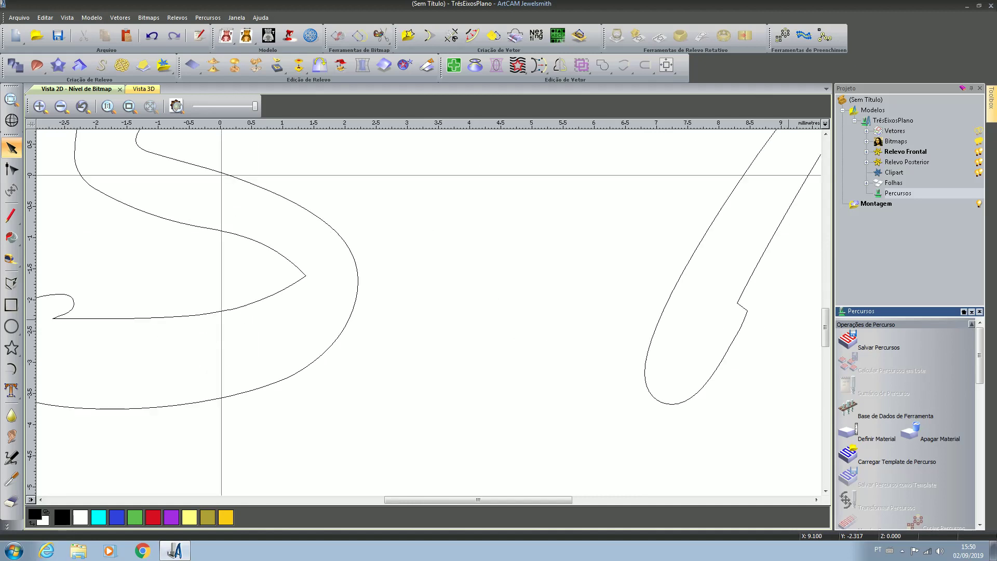
scroll(402, 211, "up", 4)
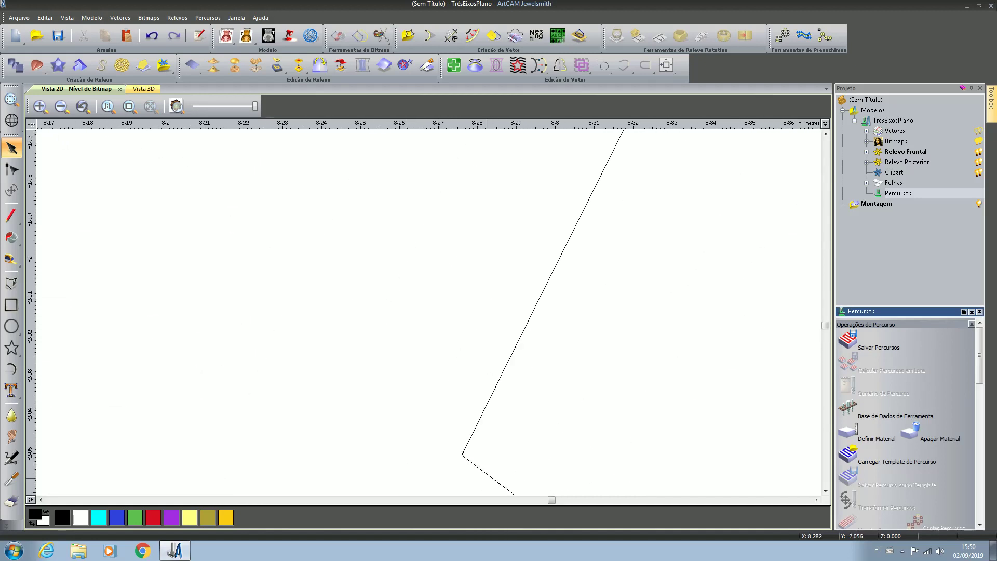
left_click(461, 452)
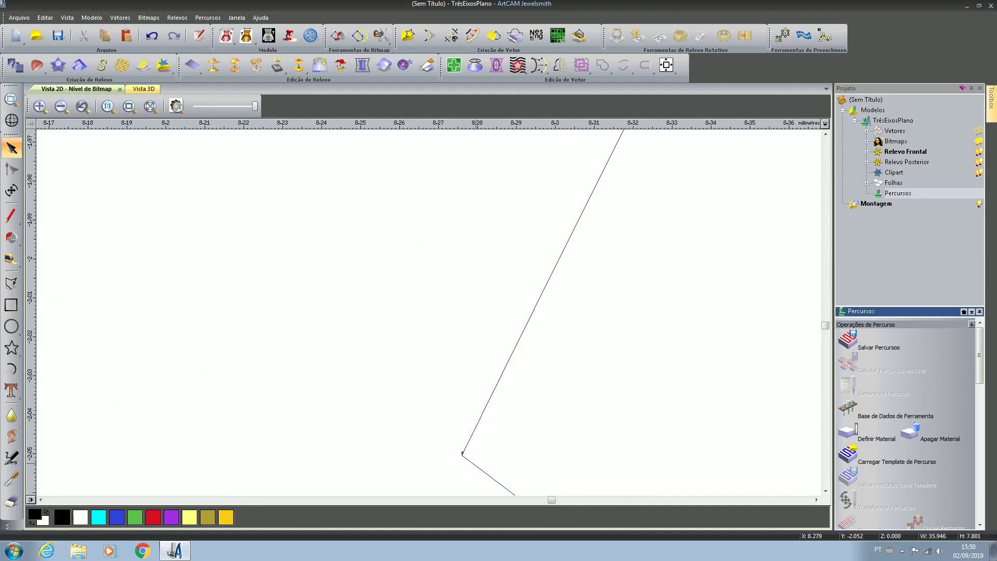
left_click_drag(440, 435, 488, 467)
scroll(463, 452, "down", 5)
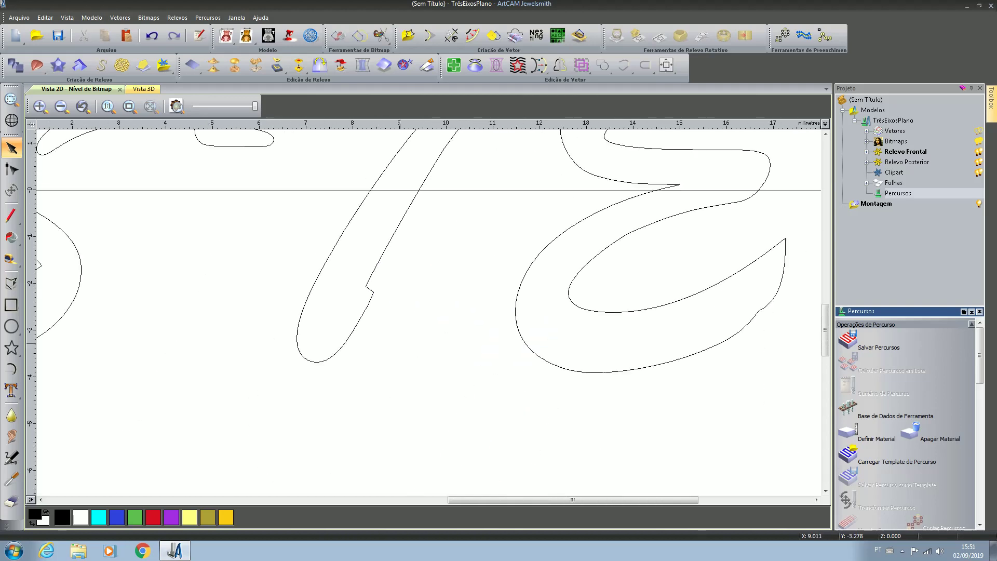
scroll(399, 343, "down", 3)
scroll(184, 236, "up", 1)
scroll(353, 304, "down", 1)
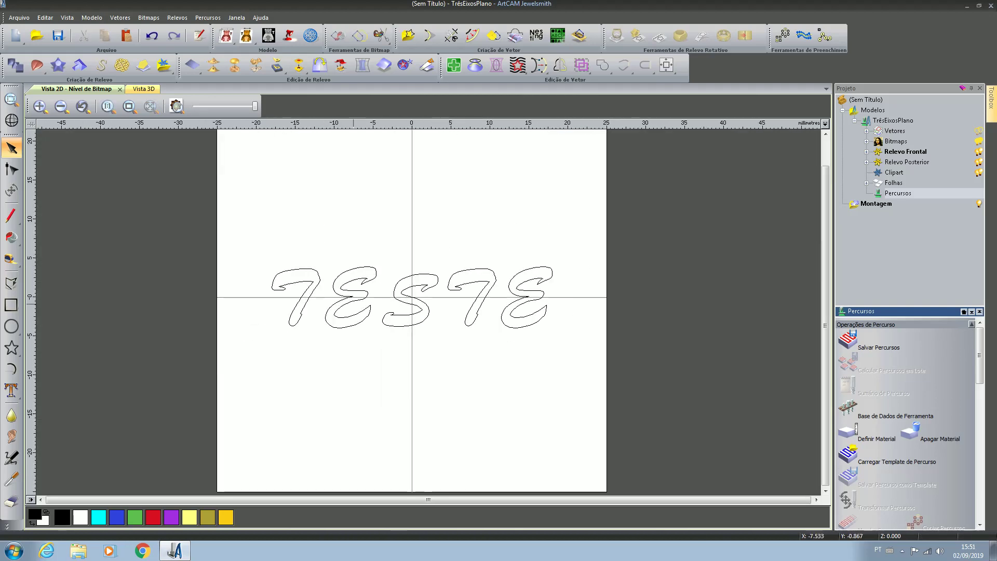
- Select the TESTE lettering group, break it apart with Desagrupar Tudo, and clear the selection
scroll(328, 284, "up", 1)
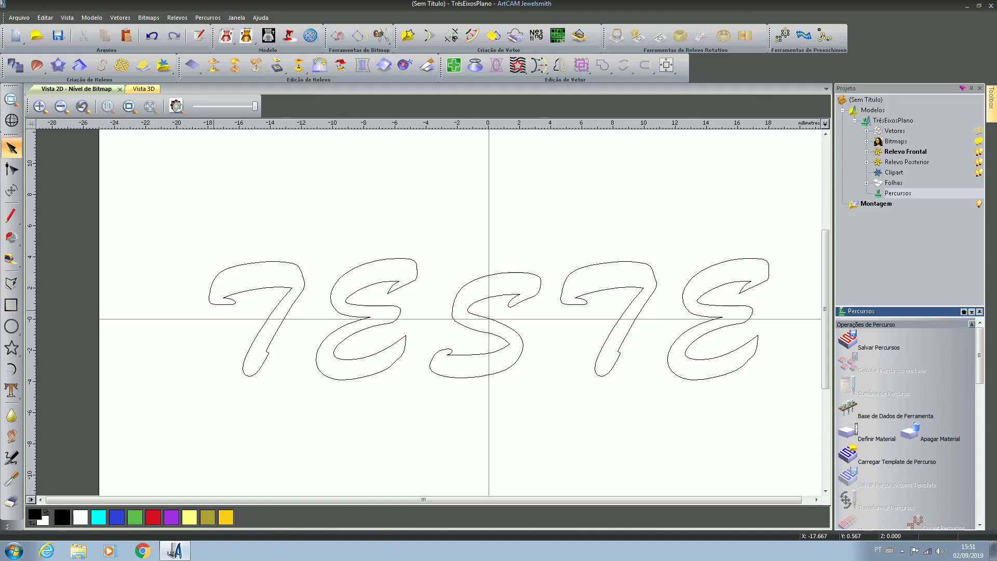
left_click(520, 342)
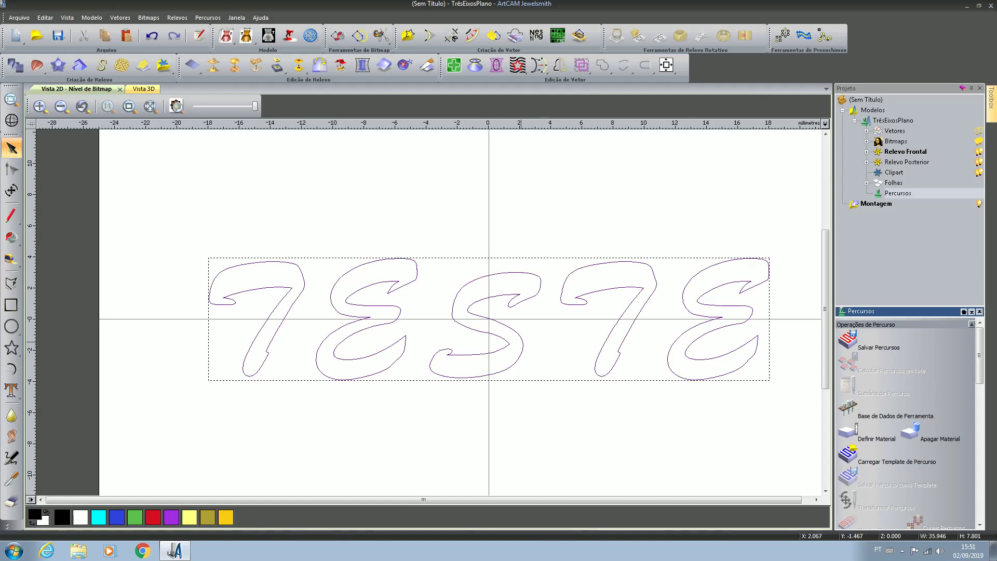
right_click(521, 341)
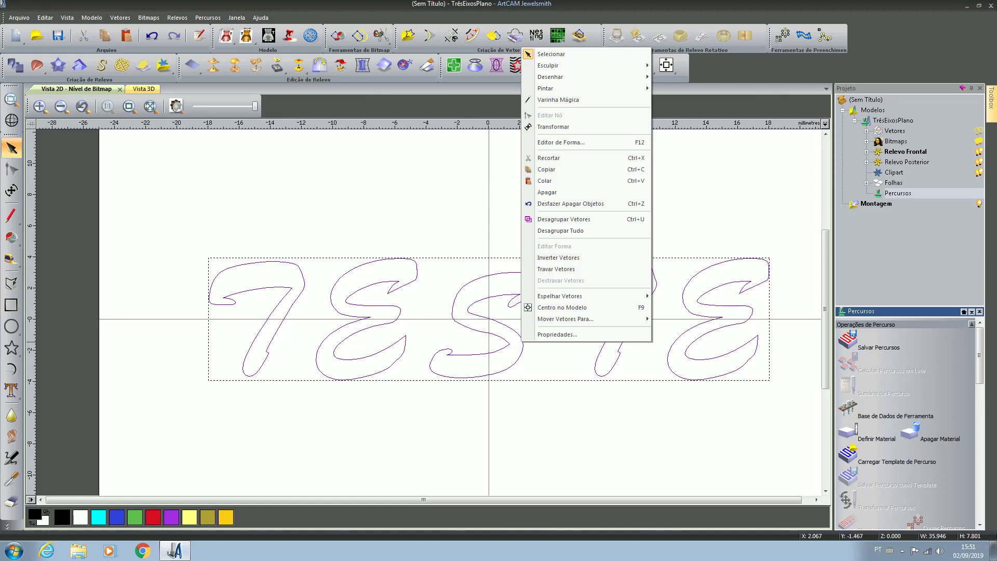
left_click(561, 230)
left_click(562, 364)
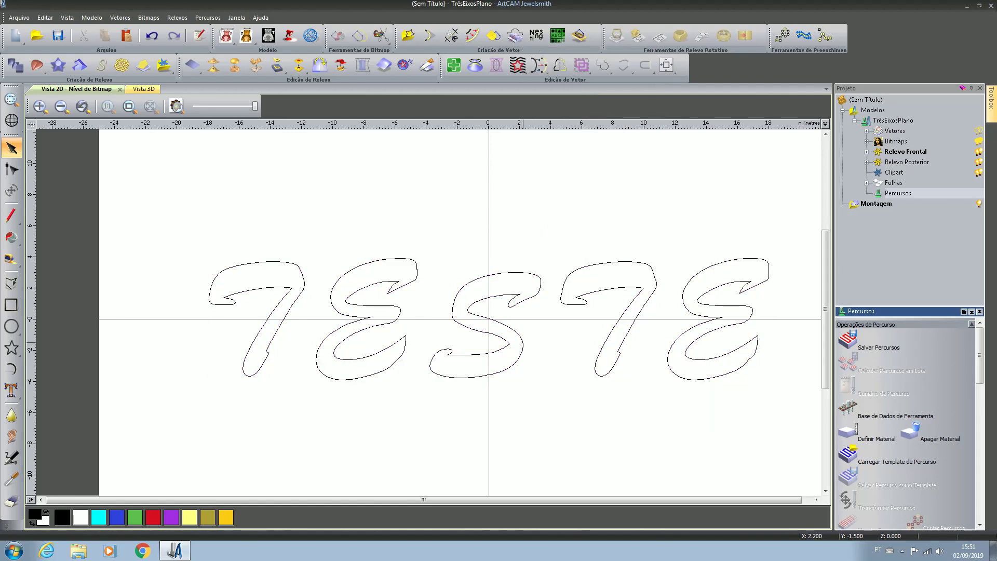
- Select the S and examine the nodes around its lower hook in node editing, then return to vector selection
left_click(446, 350)
left_click(11, 169)
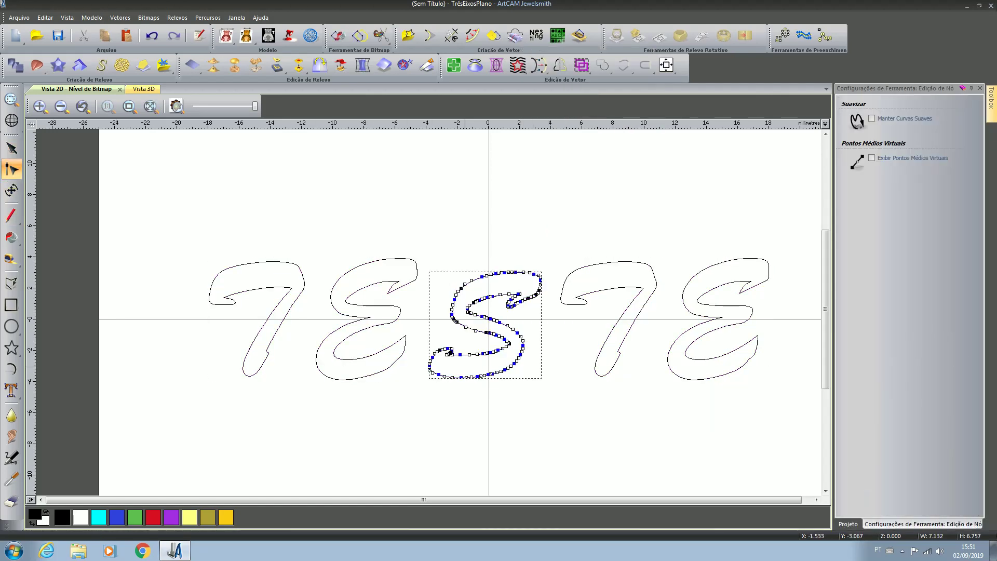
scroll(440, 353, "up", 5)
scroll(444, 337, "up", 2)
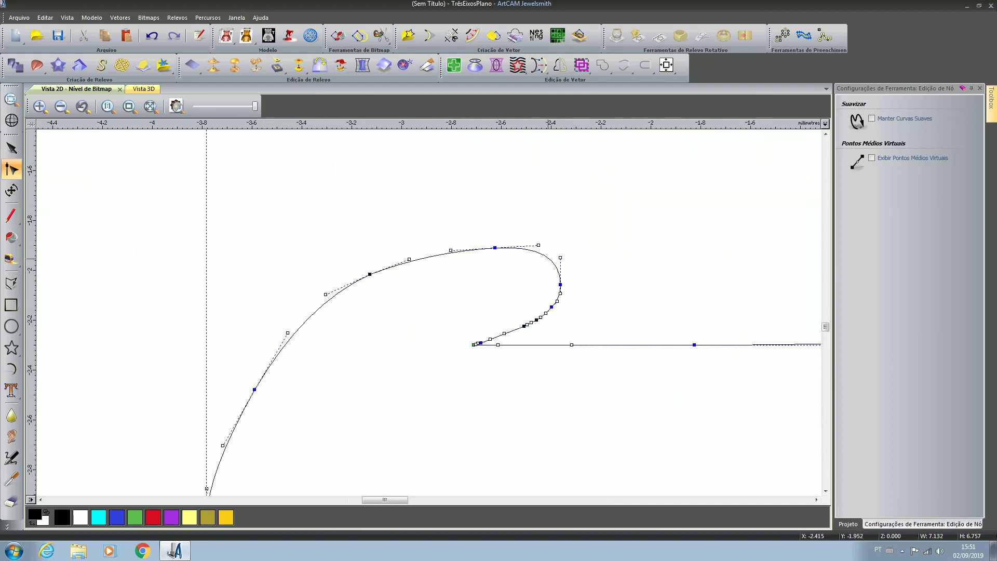
key("n")
scroll(547, 258, "down", 7)
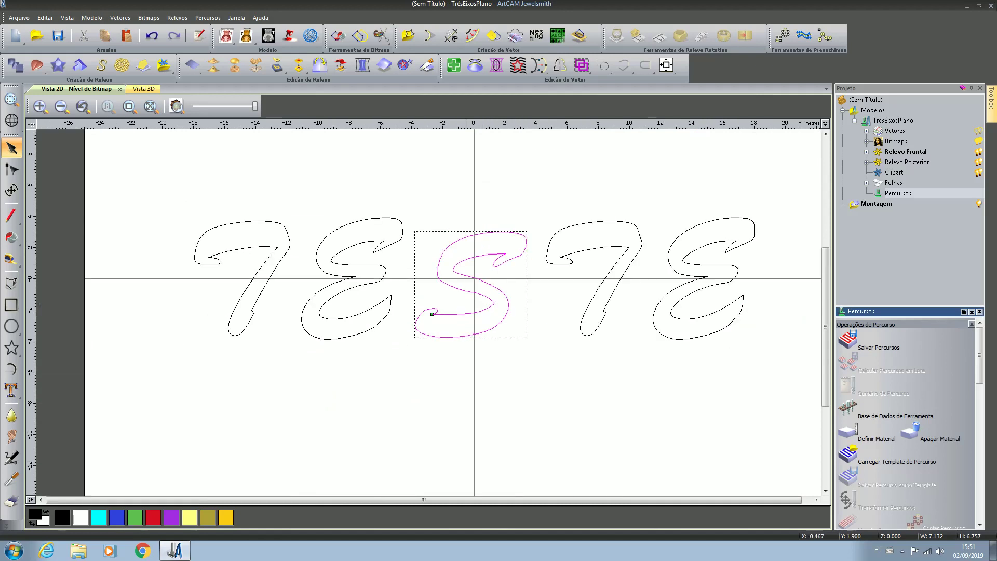
- Review the commands offered for the closed S vector, including the Mover Vetores Para choices, and dismiss them
scroll(452, 263, "up", 2)
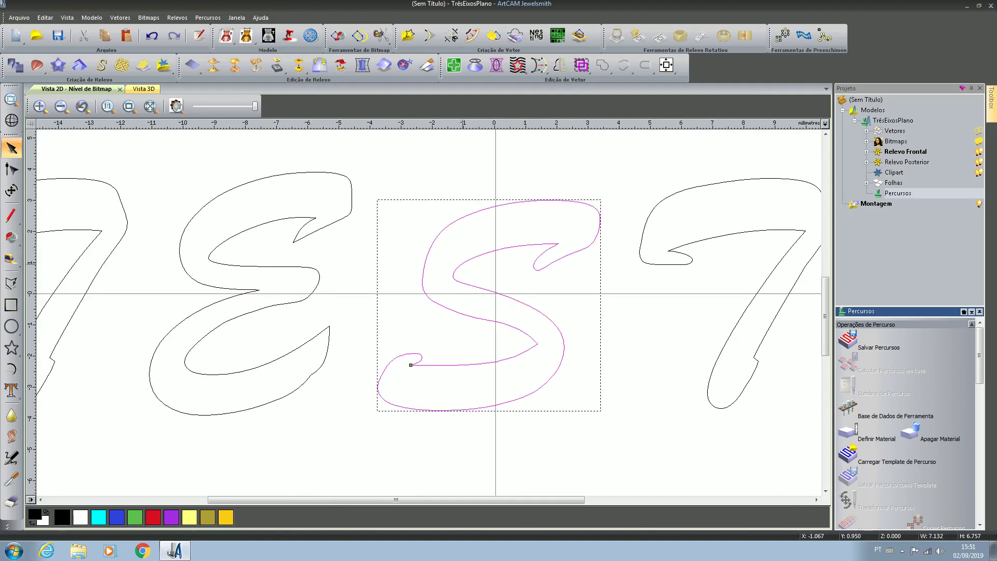
right_click(462, 265)
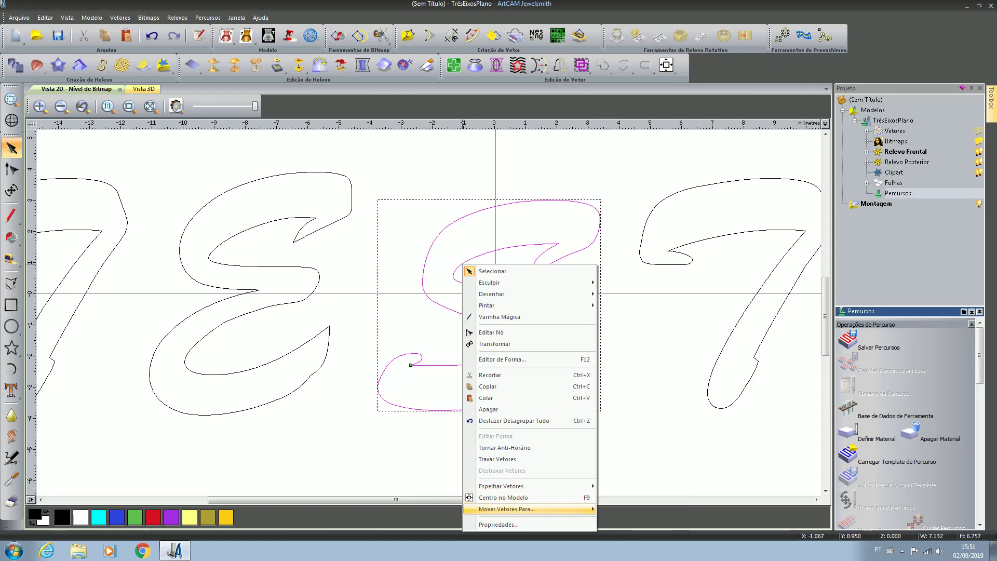
mouse_move(506, 509)
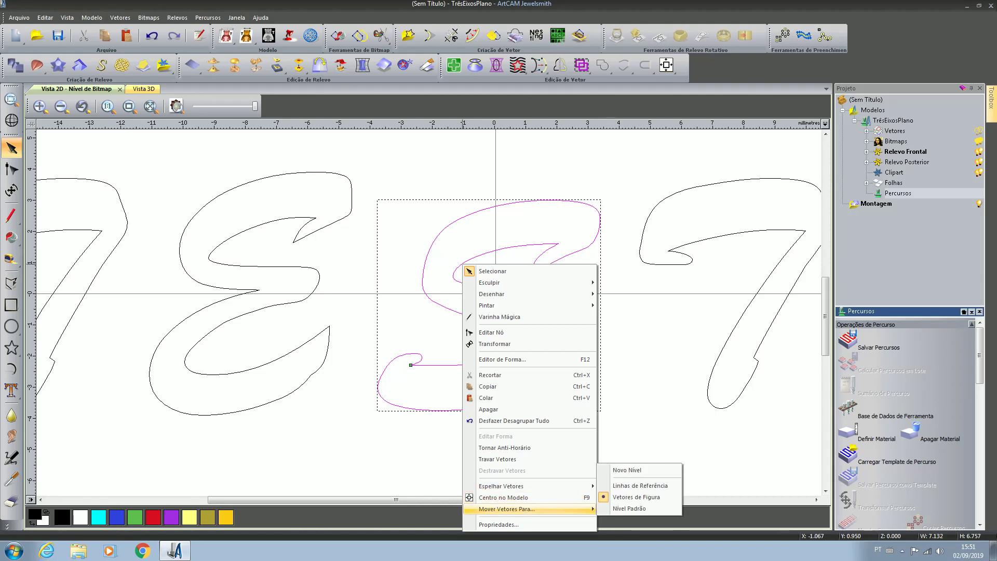
left_click(404, 374)
scroll(396, 362, "up", 1)
left_click(436, 362)
scroll(436, 363, "up", 2)
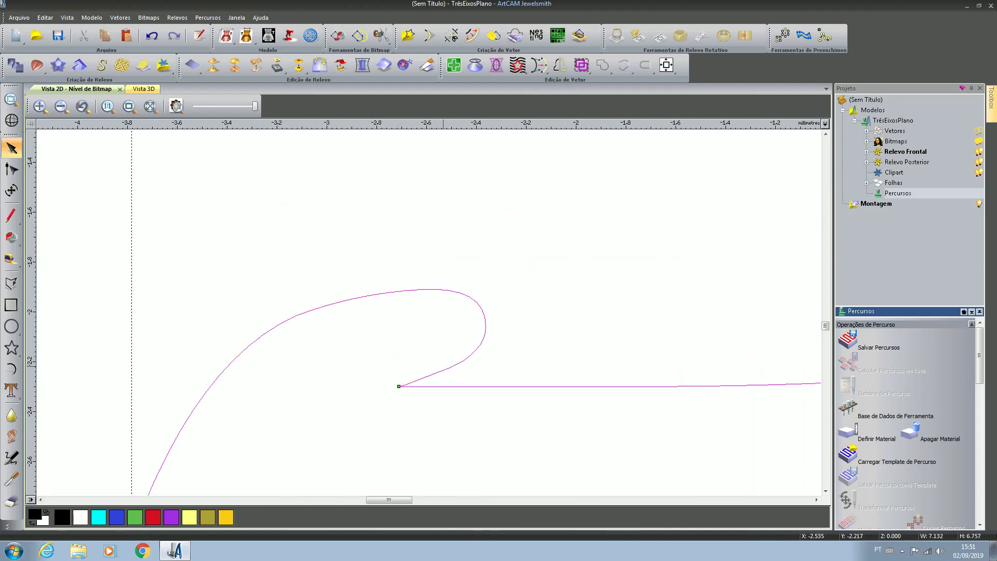
- Cut the short spans between the S's lower hook and its pointed end in node editing and delete the loose pieces
left_click(12, 169)
scroll(423, 363, "up", 2)
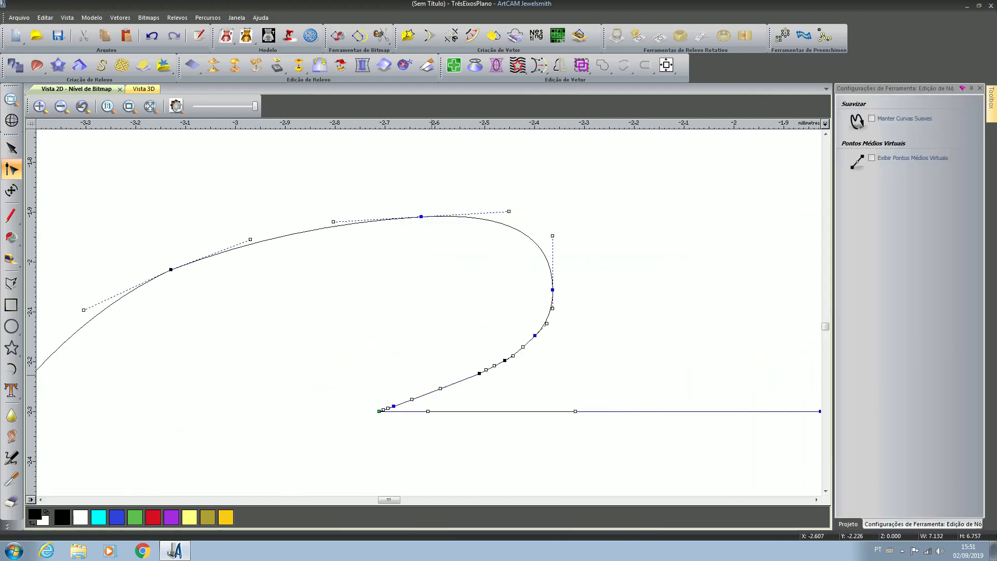
scroll(402, 403, "up", 2)
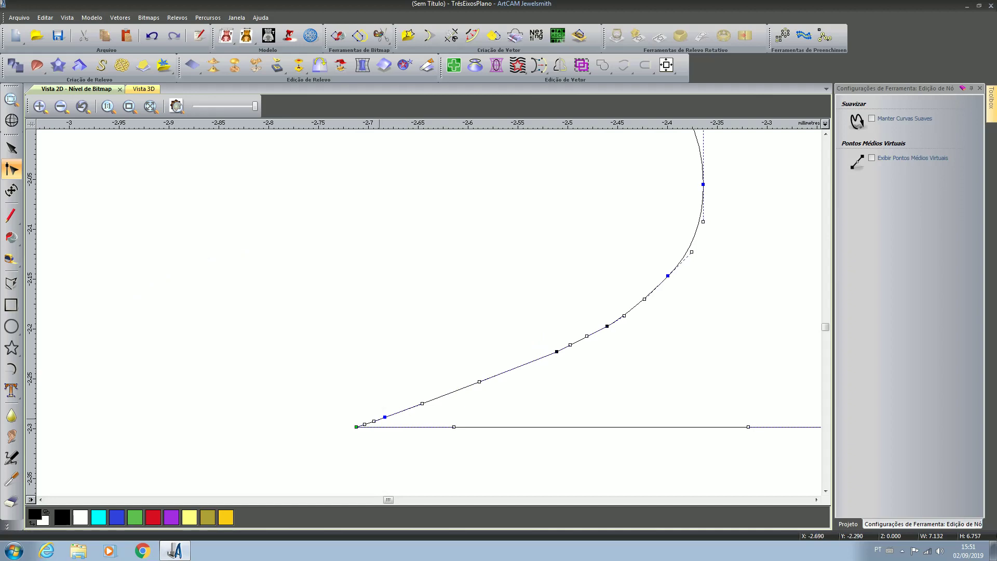
key("c")
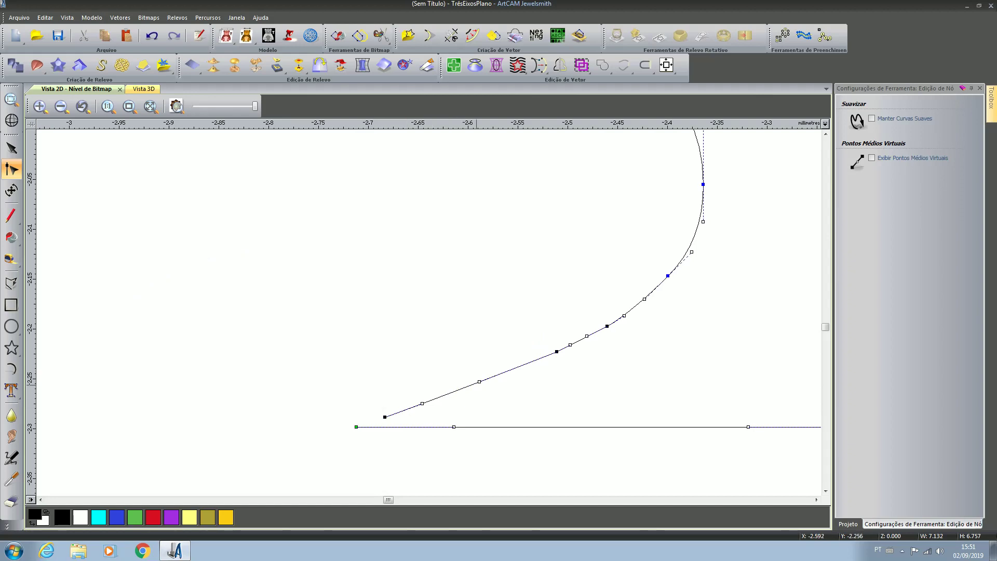
key("c")
key("c")
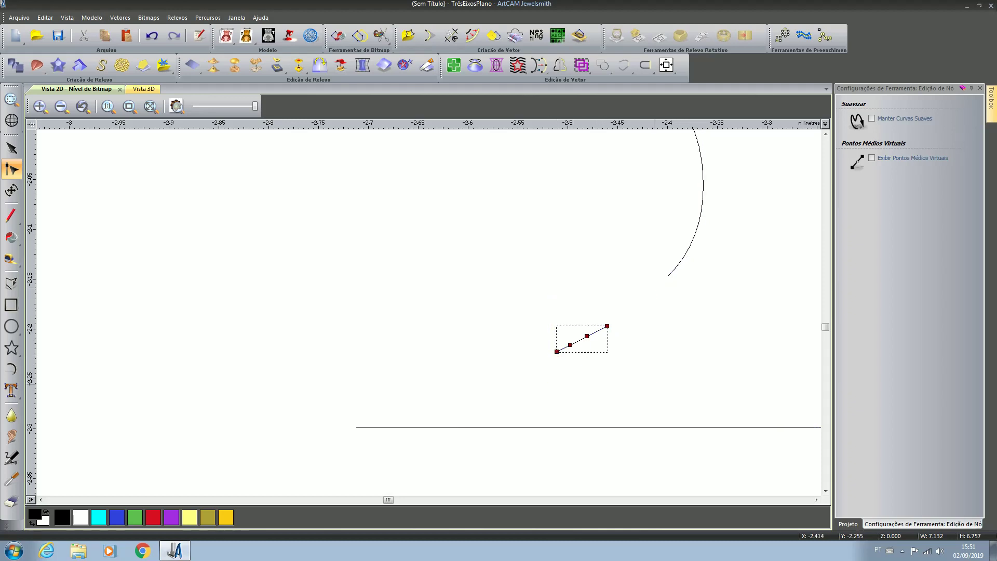
key("Delete")
scroll(550, 293, "down", 5)
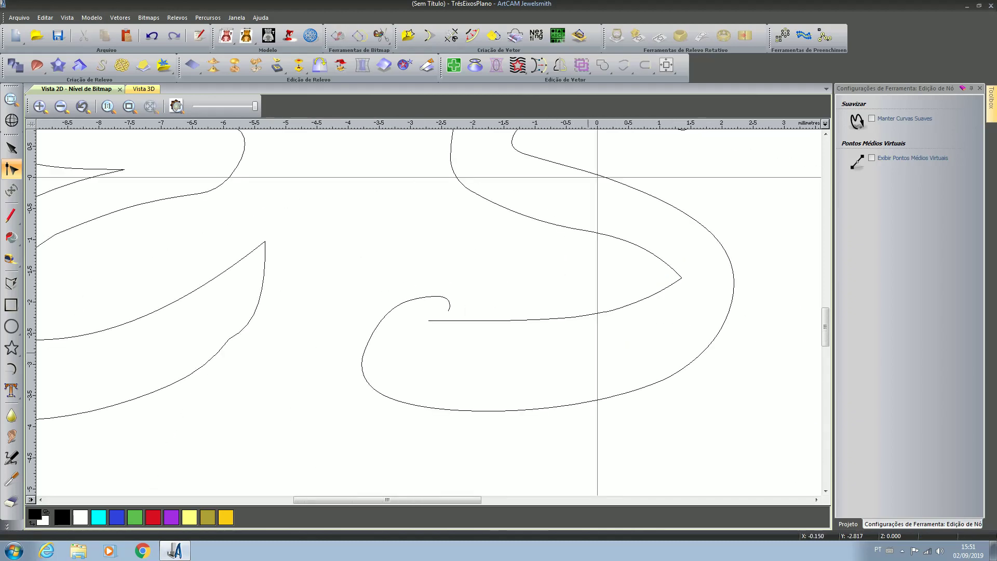
key("Escape")
- Select the opened S and examine the start and end nodes on both sides of the gap
scroll(588, 353, "down", 1)
left_click(491, 269)
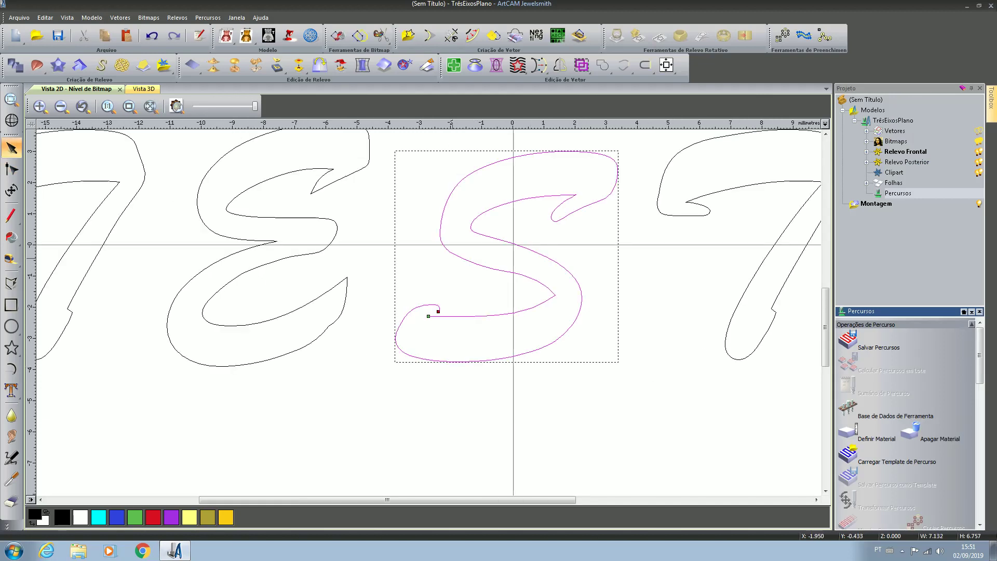
scroll(424, 314, "up", 2)
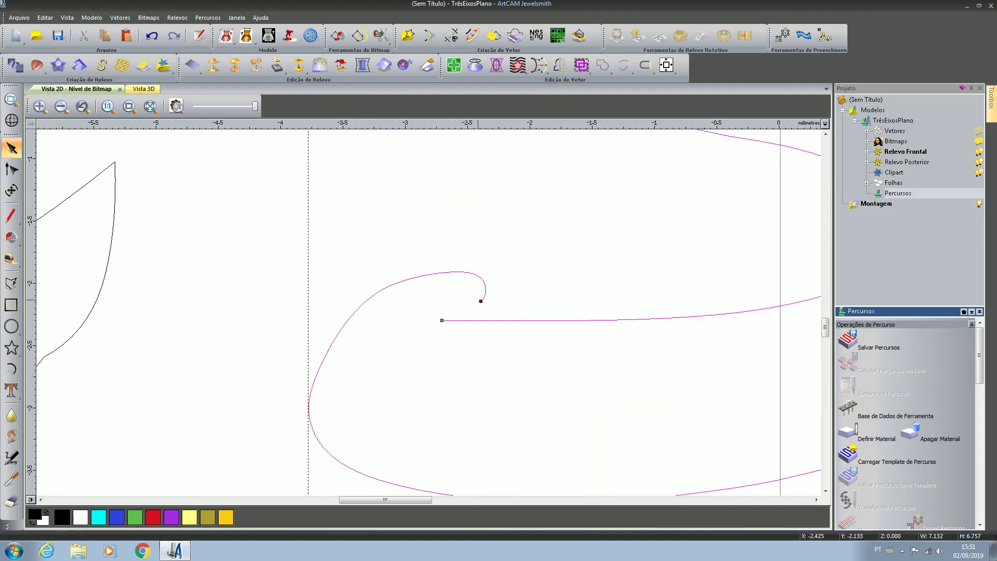
scroll(438, 321, "up", 1)
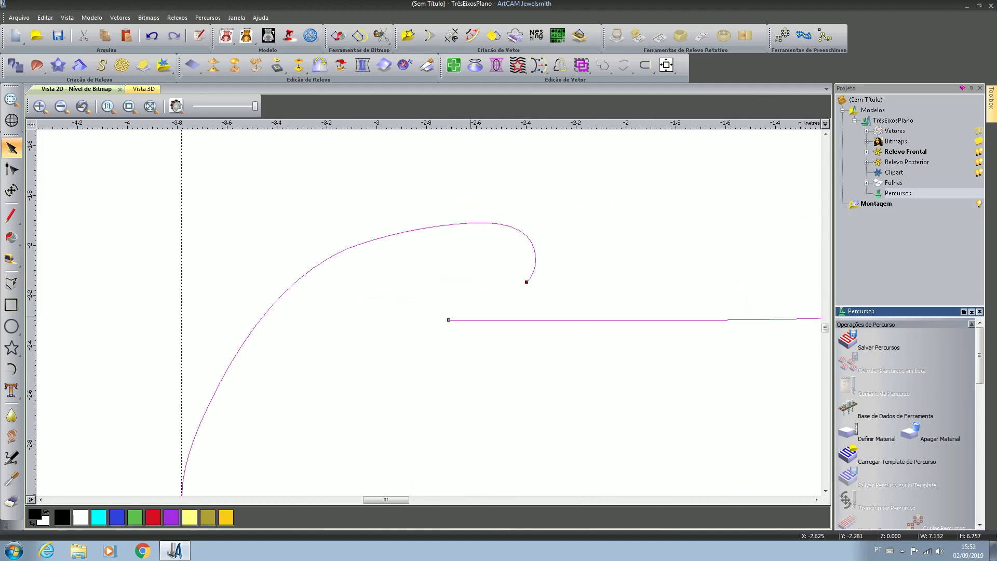
scroll(469, 313, "up", 1)
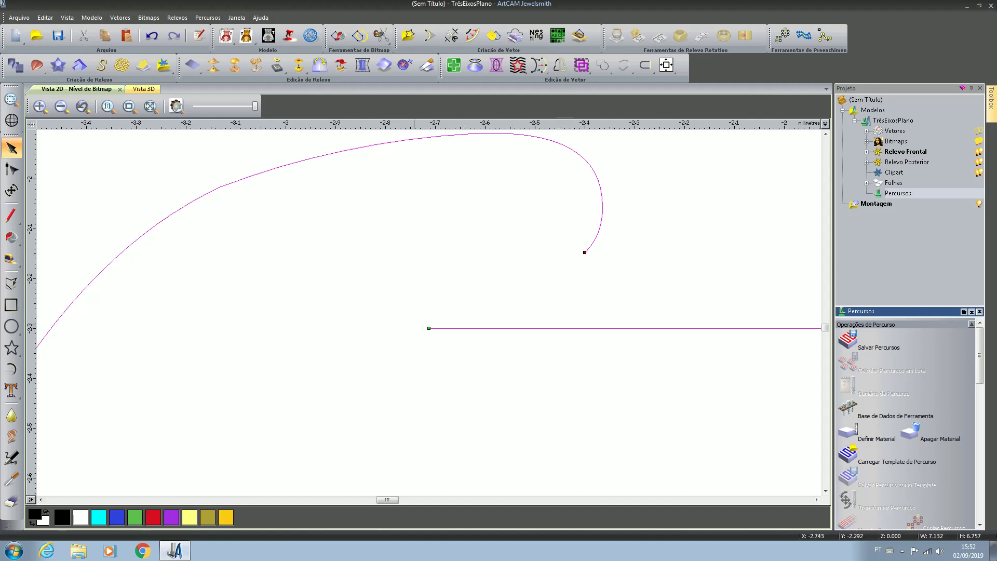
scroll(433, 312, "down", 3)
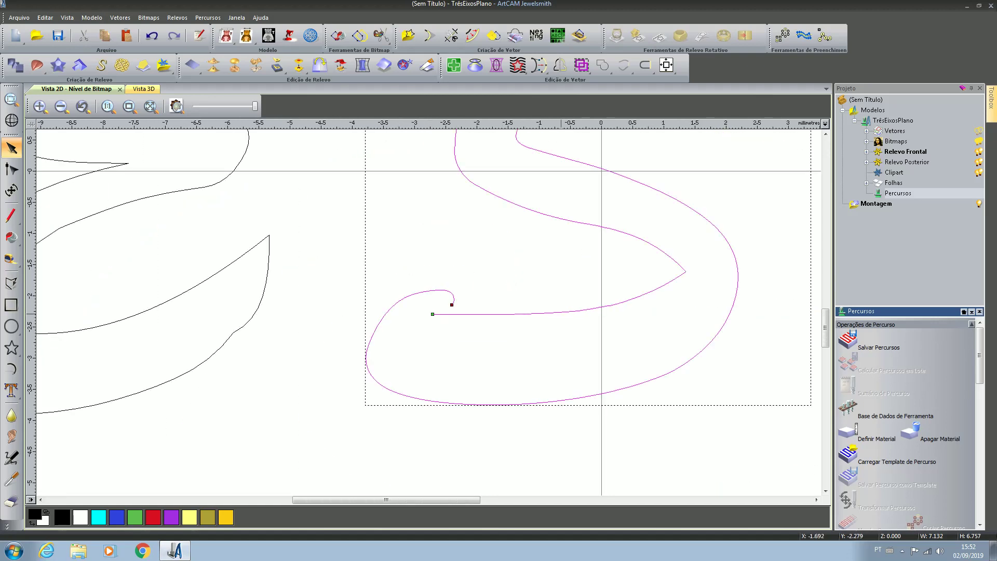
- Review the Fechar Vetores options offered for the open S, dismiss them, and clear the selection
right_click(540, 265)
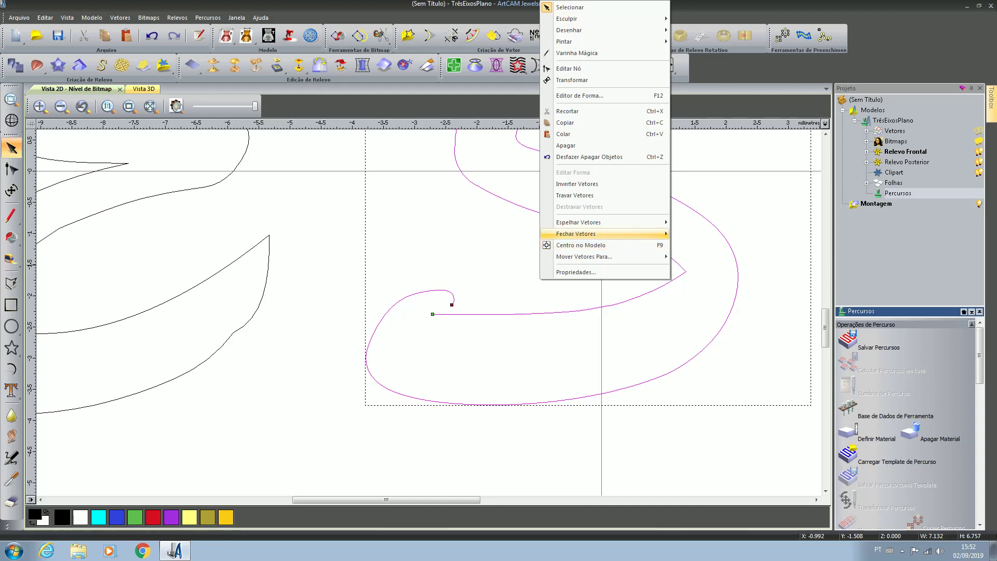
mouse_move(576, 234)
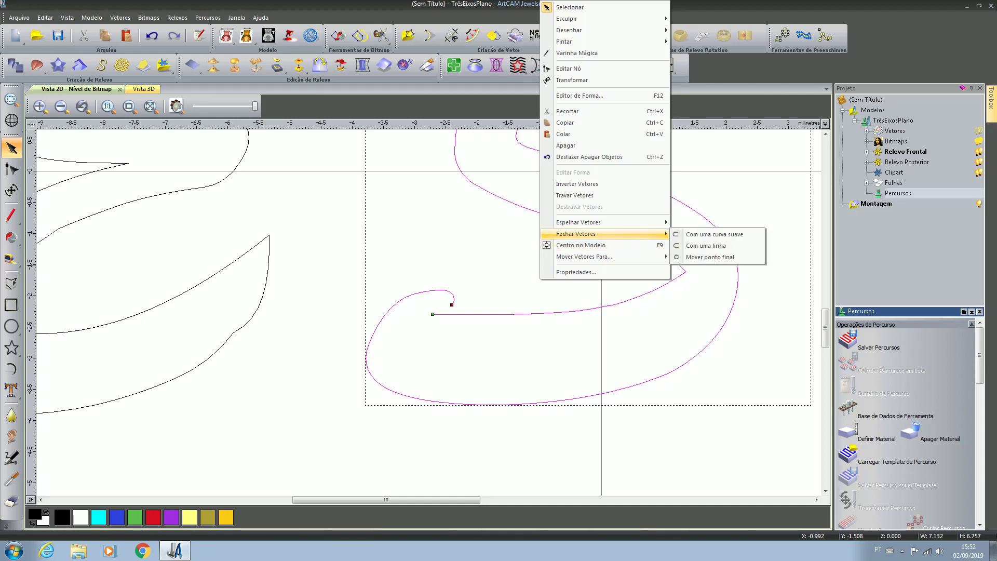
left_click(581, 245)
scroll(431, 312, "down", 2)
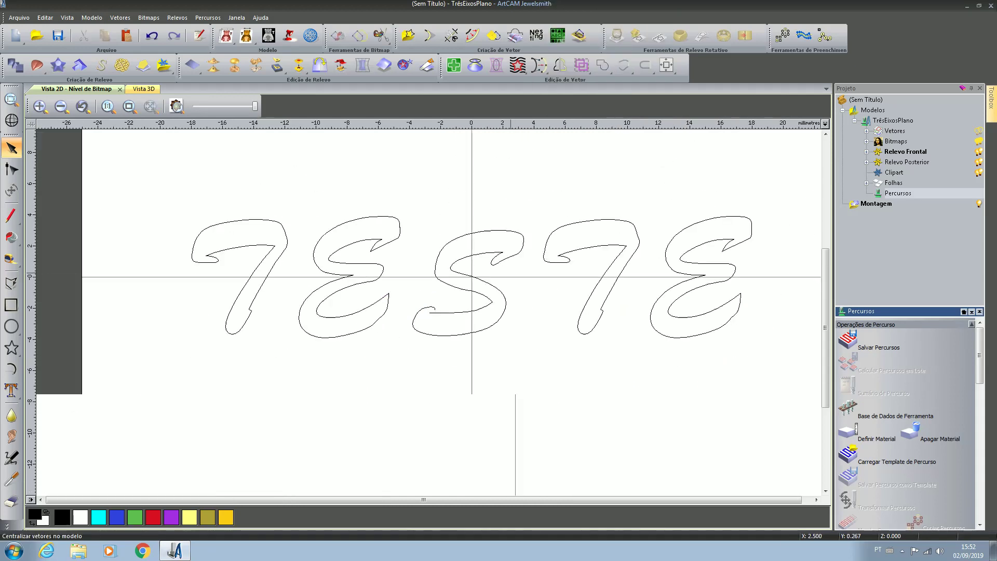
scroll(472, 213, "up", 2)
scroll(421, 356, "down", 2)
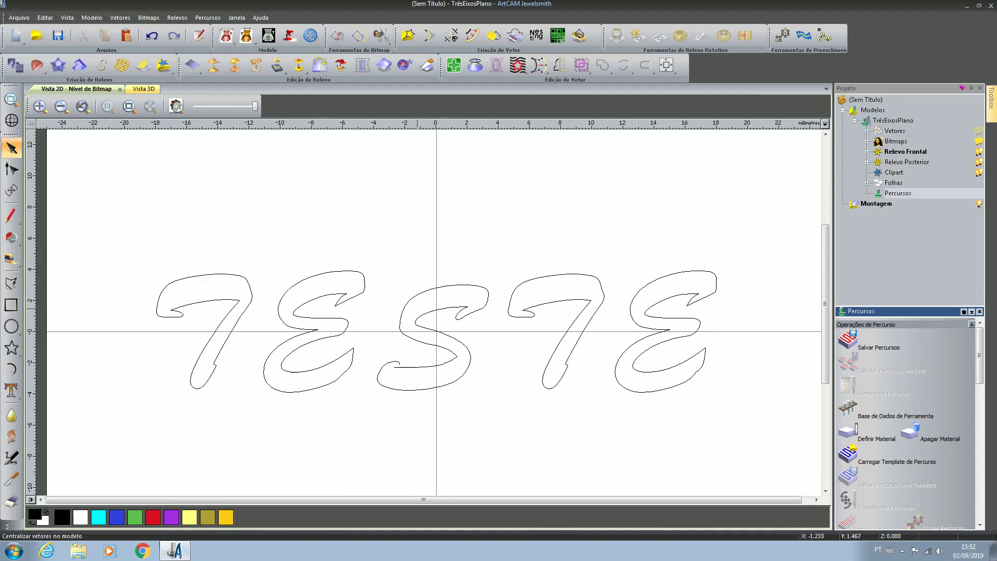
- Select the first E and the second T in turn to examine the closed vectors beside the open S
scroll(394, 342, "up", 1)
left_click(293, 320)
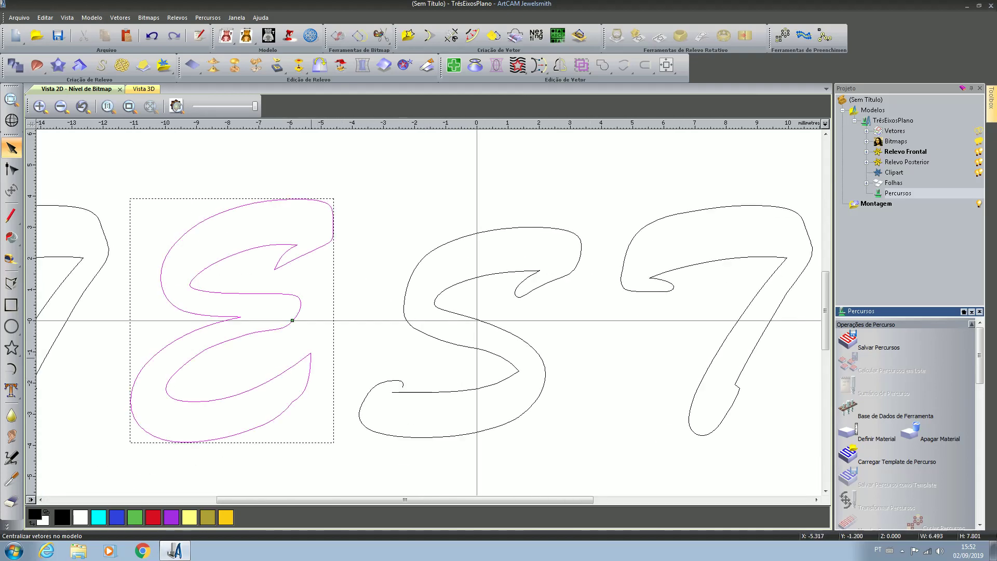
scroll(270, 316, "up", 1)
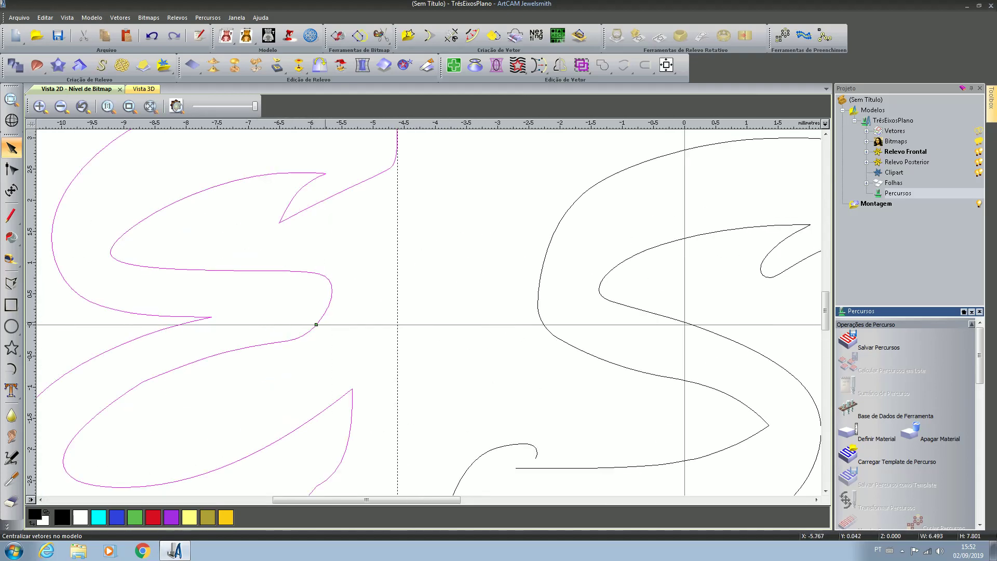
scroll(429, 311, "down", 1)
left_click(722, 290)
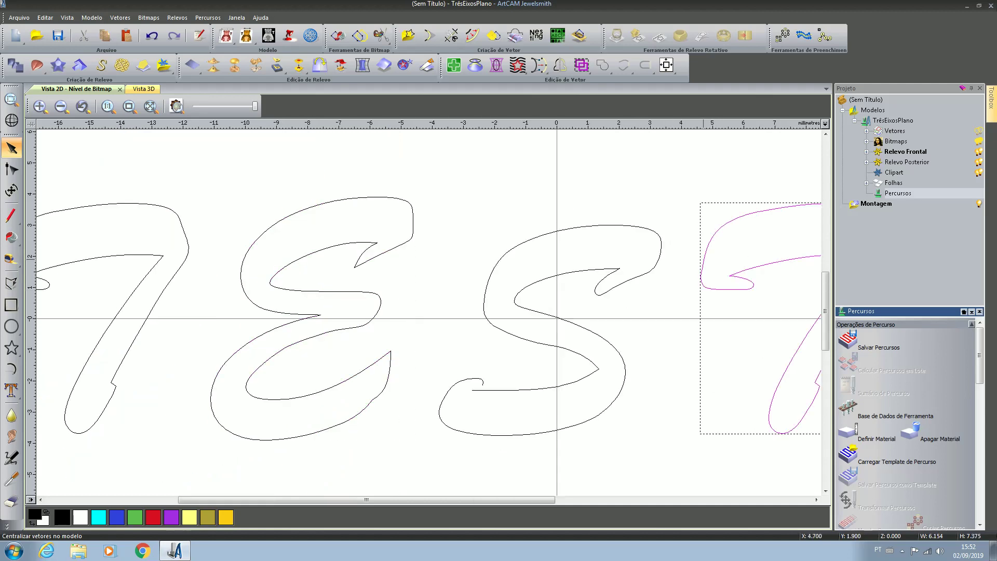
- Select the open S, review the 2D and 3D toolpath types available for machining it, and clear the selection
scroll(429, 311, "down", 2)
scroll(428, 312, "up", 2)
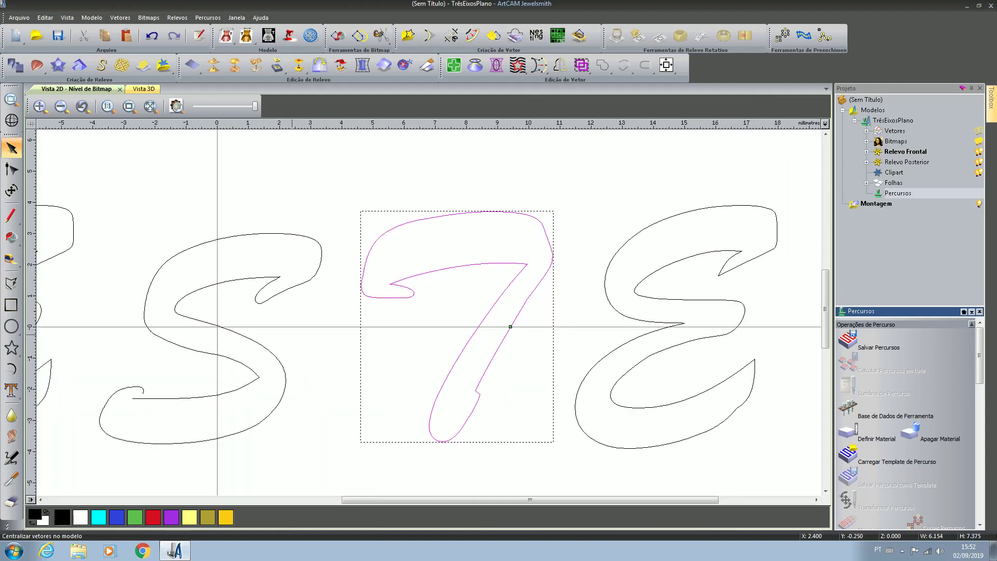
scroll(199, 343, "up", 1)
scroll(199, 342, "down", 1)
left_click(278, 325)
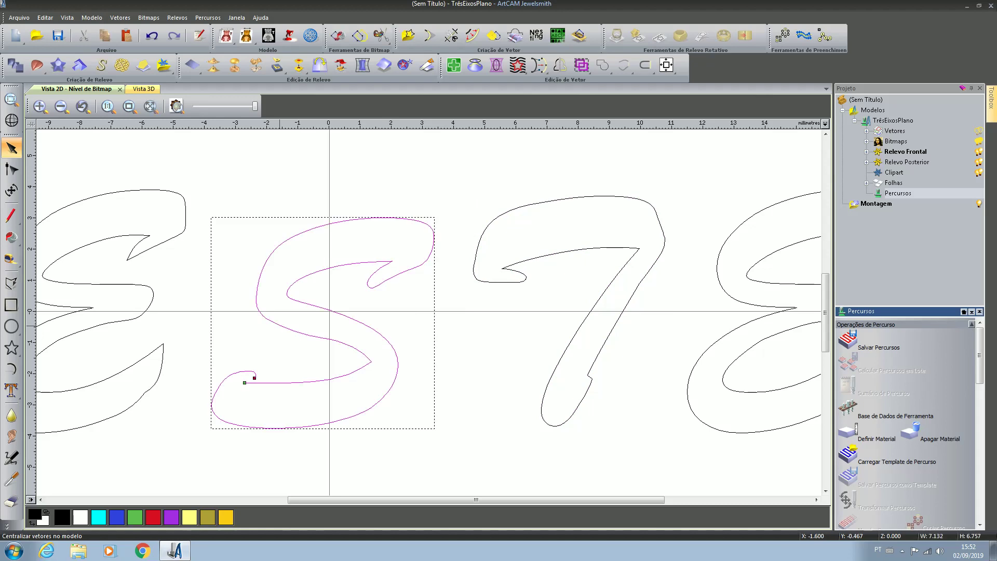
left_click(208, 18)
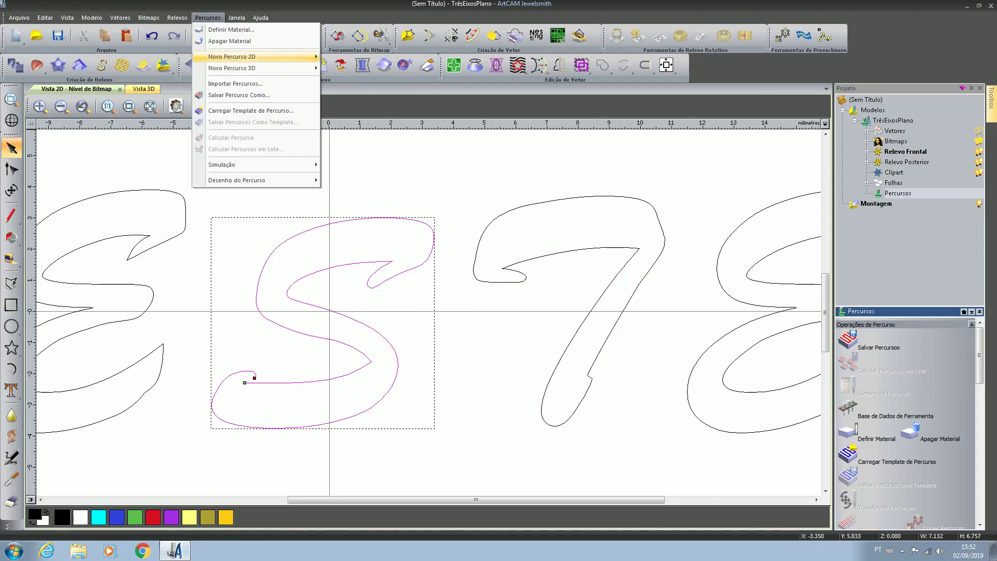
mouse_move(259, 68)
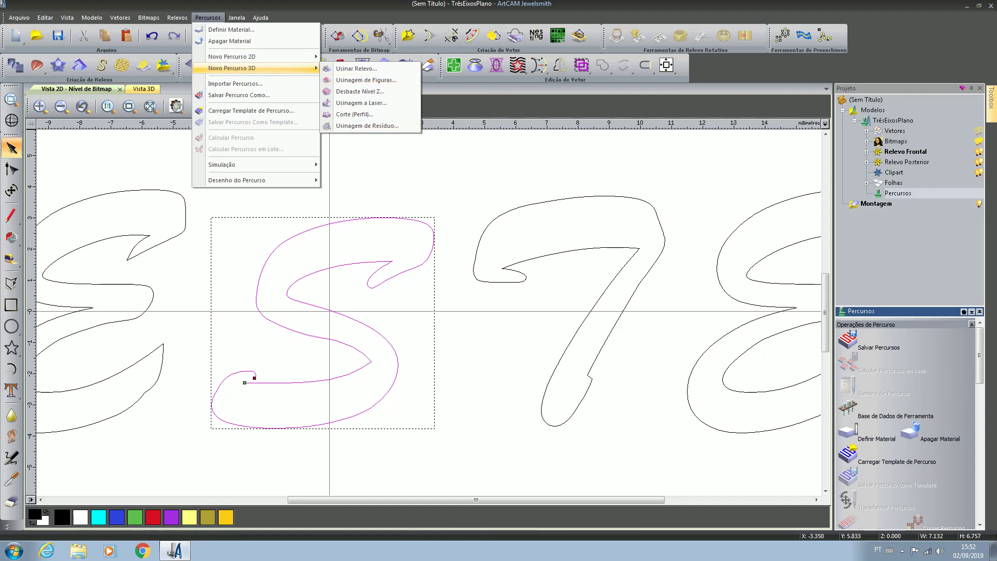
key("Escape")
key("Escape")
key("Escape")
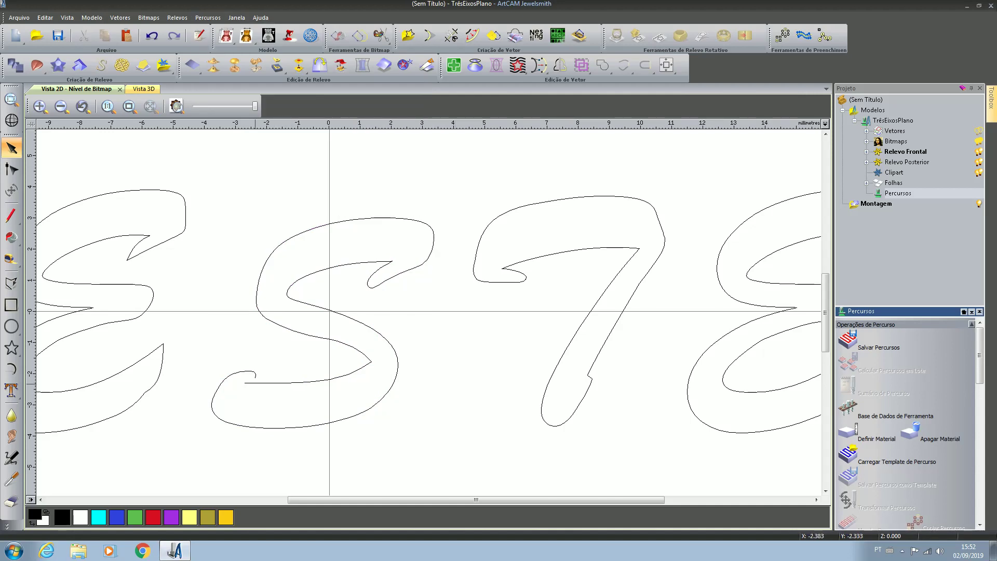
- Reselect the S to examine the start and end nodes beside its lower gap
left_click(253, 384)
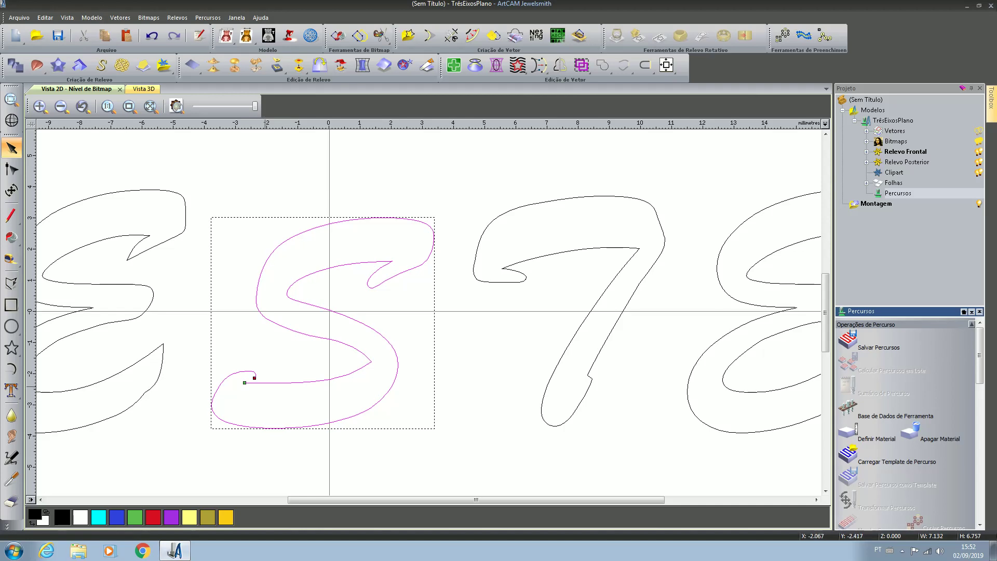
key("Escape")
left_click(250, 378)
- Inspect the vector commands offered for the first T and the first E to check whether Fechar Vetores is available
scroll(250, 378, "down", 4)
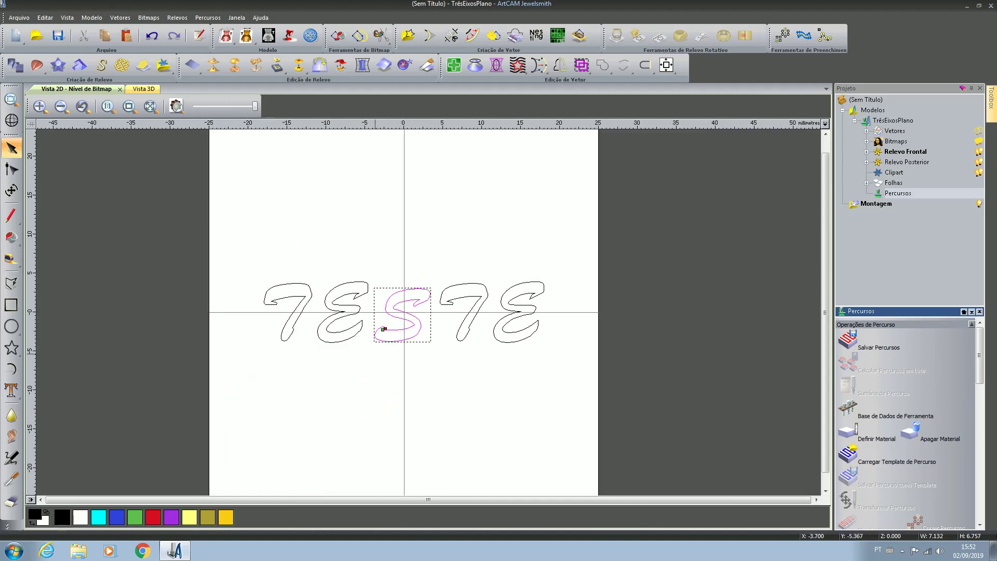
scroll(375, 356, "up", 2)
left_click(211, 293)
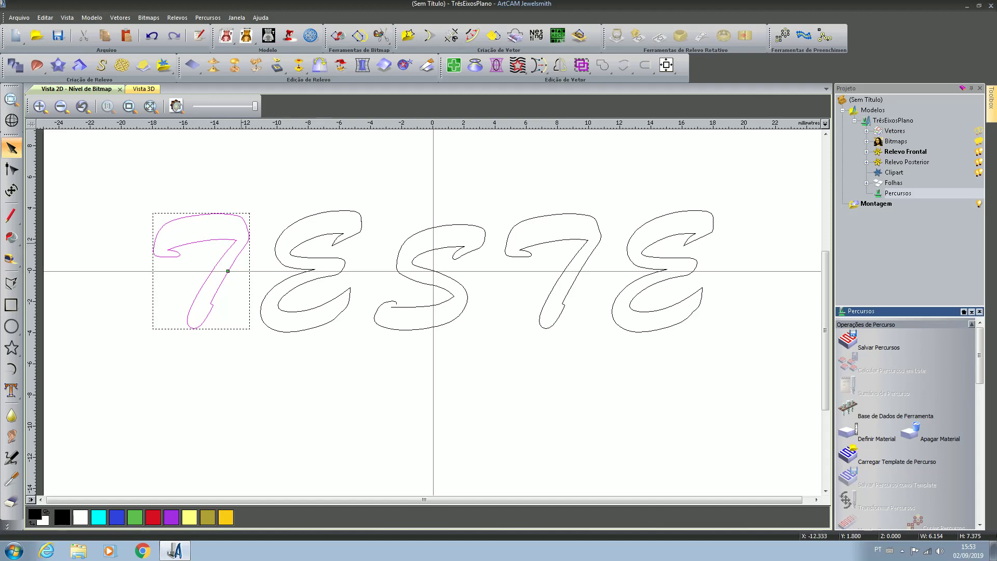
left_click(249, 225)
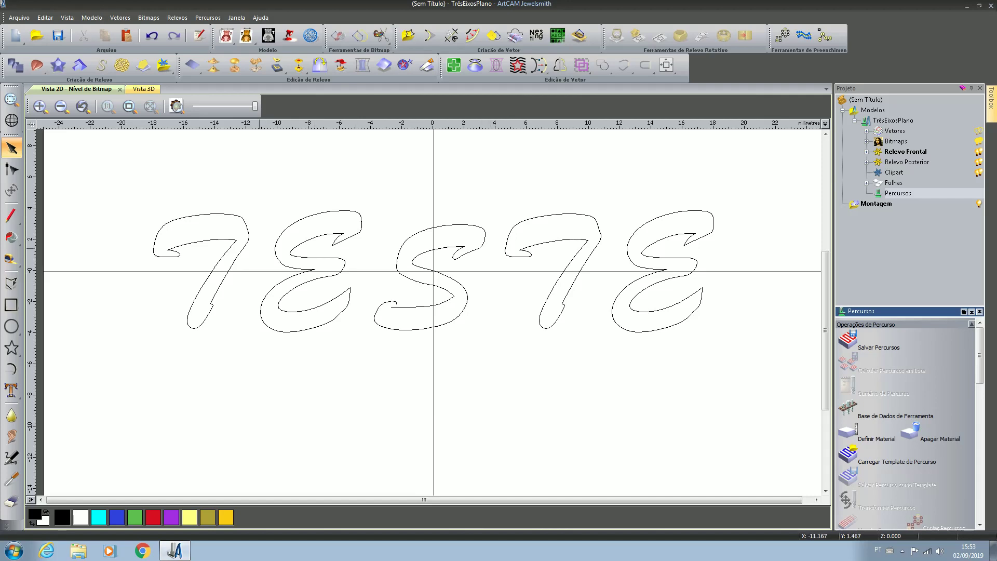
right_click(244, 245)
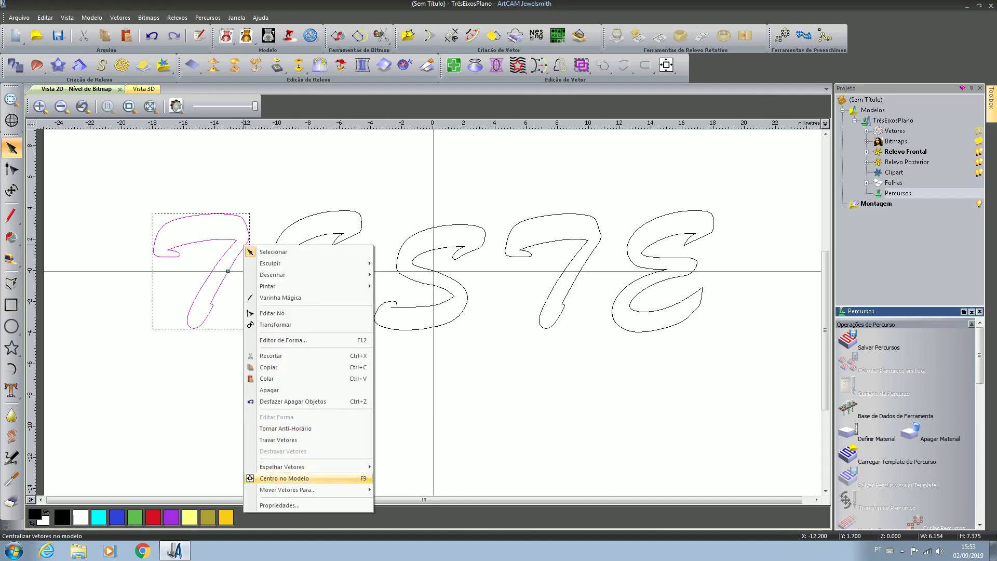
left_click(169, 421)
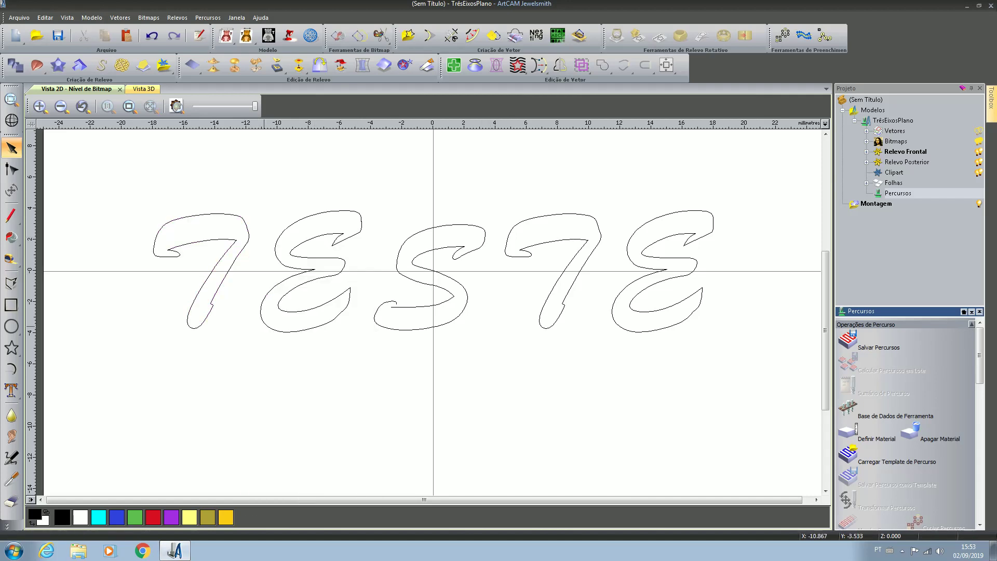
left_click(268, 325)
right_click(268, 325)
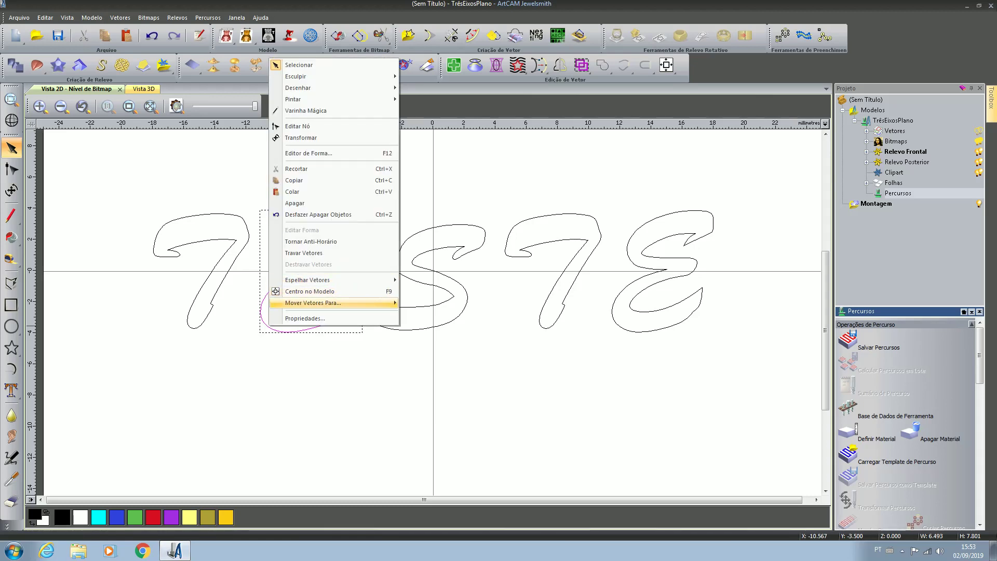
left_click(384, 353)
- Select the open S and review its Fechar Vetores options, including Com uma linha
left_click(394, 328)
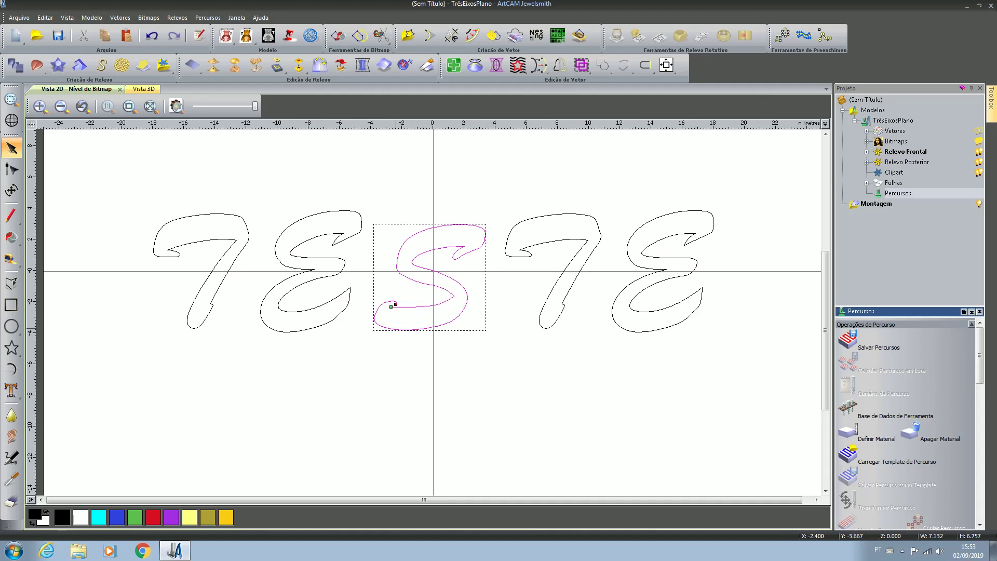
right_click(395, 328)
mouse_move(441, 282)
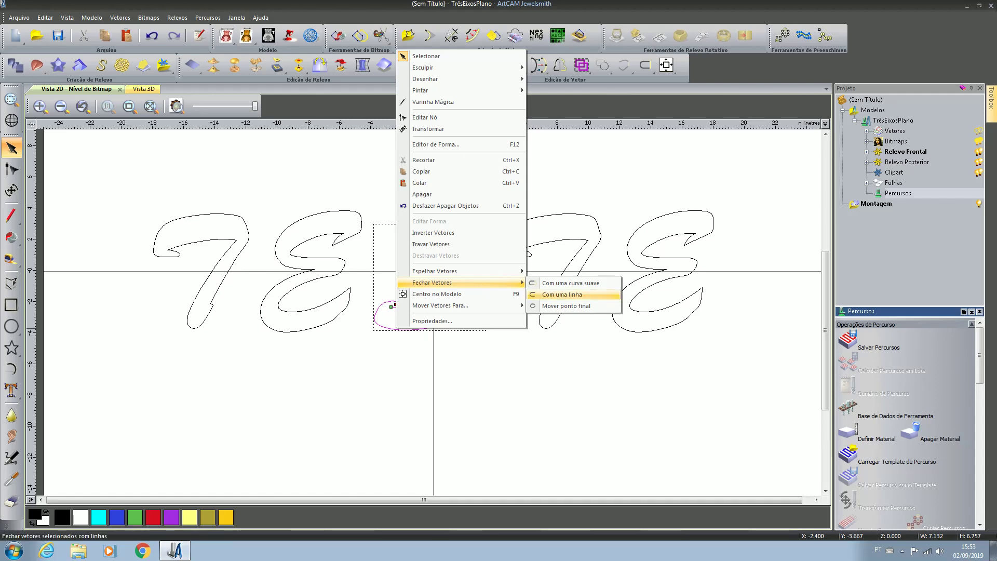
left_click(562, 294)
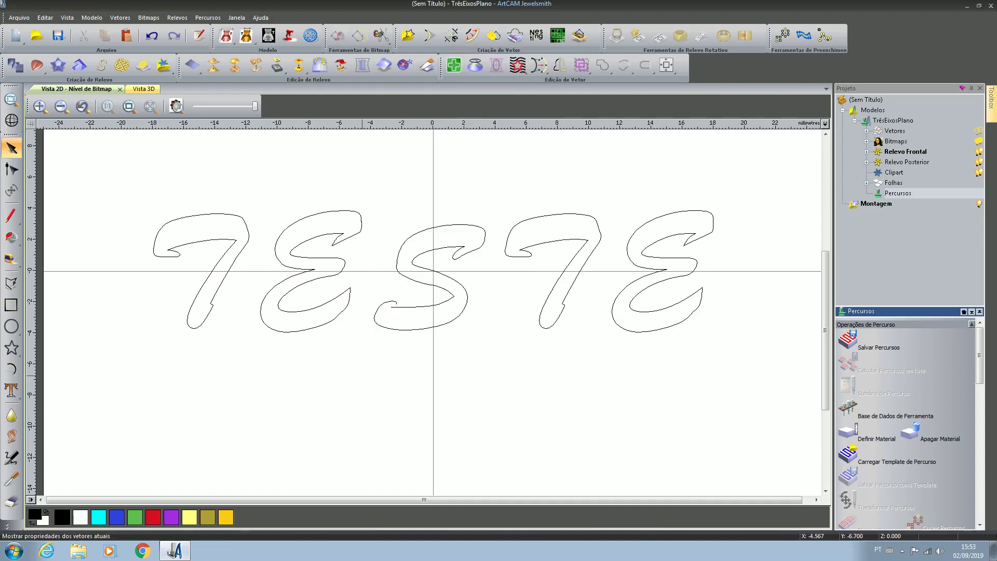
- Try closing the S's lower gap with Fechar Vetores, Com uma curva suave, inspect the contour, and undo the closure
scroll(417, 263, "up", 2)
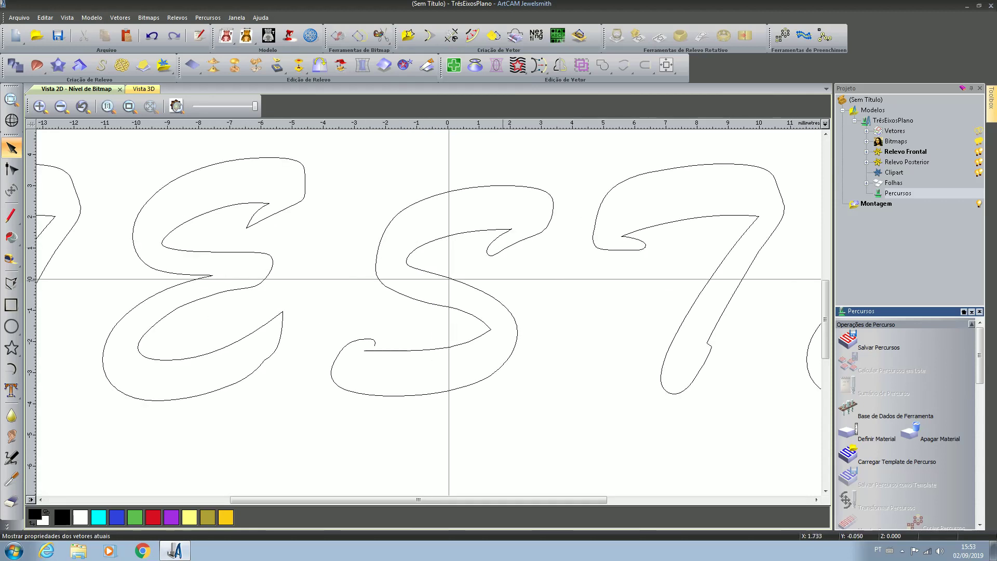
left_click(365, 339)
scroll(380, 332, "up", 2)
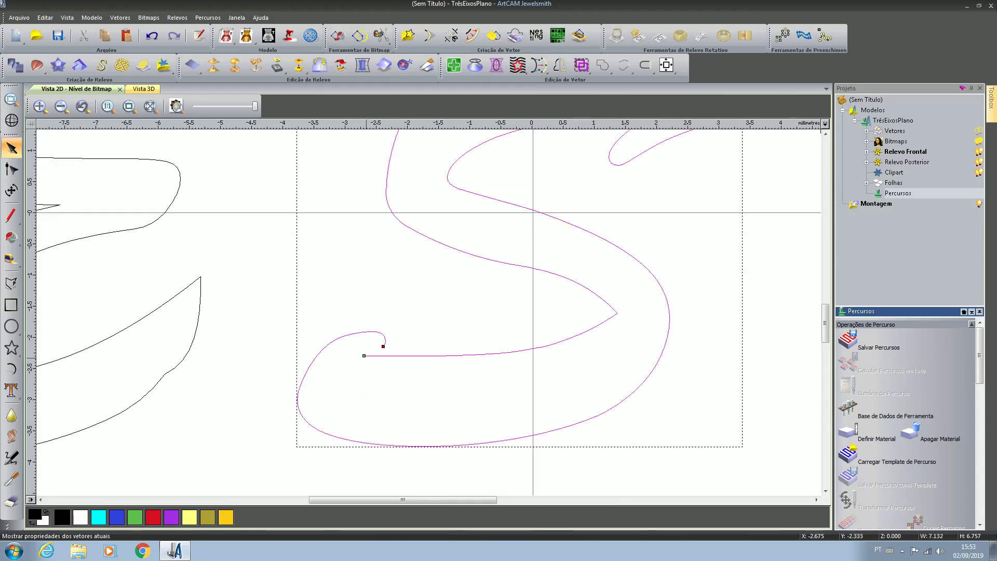
scroll(376, 348, "up", 2)
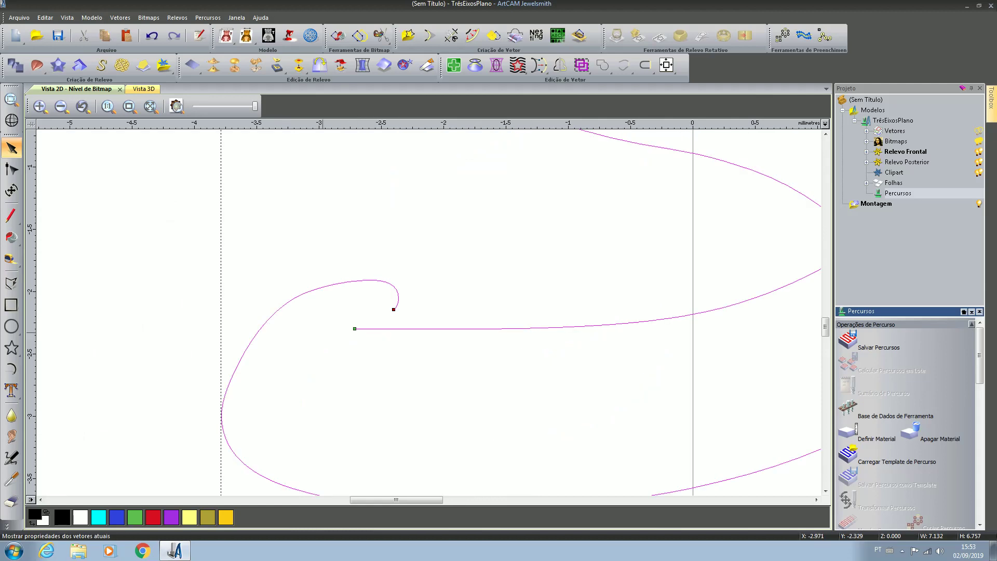
scroll(378, 349, "up", 6)
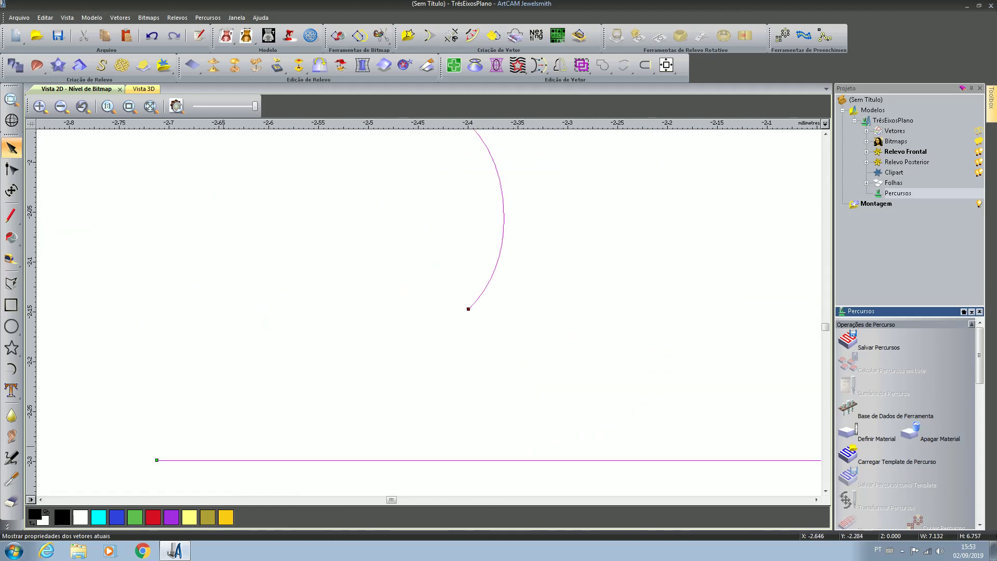
scroll(436, 324, "down", 2)
right_click(460, 306)
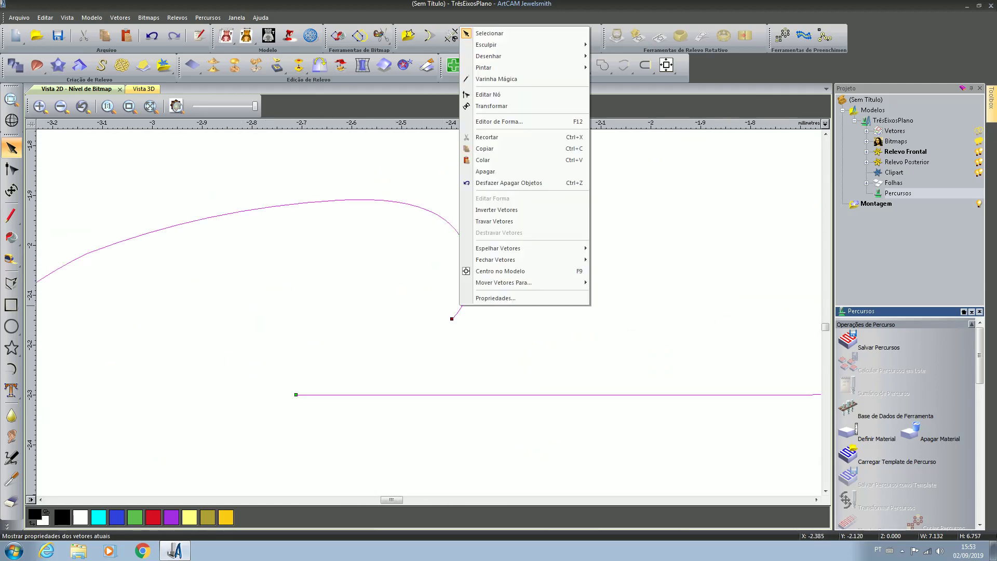
mouse_move(498, 259)
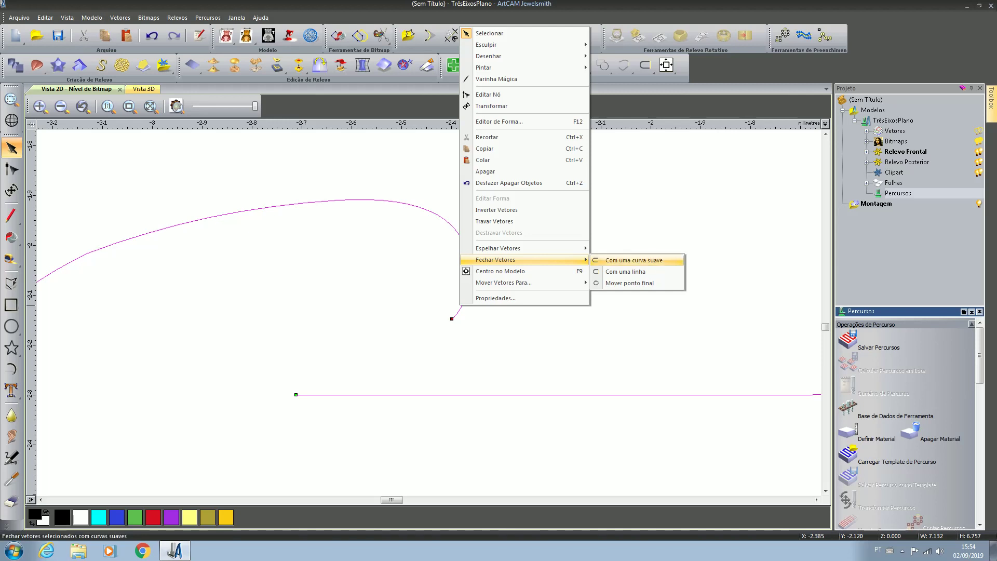
left_click(633, 260)
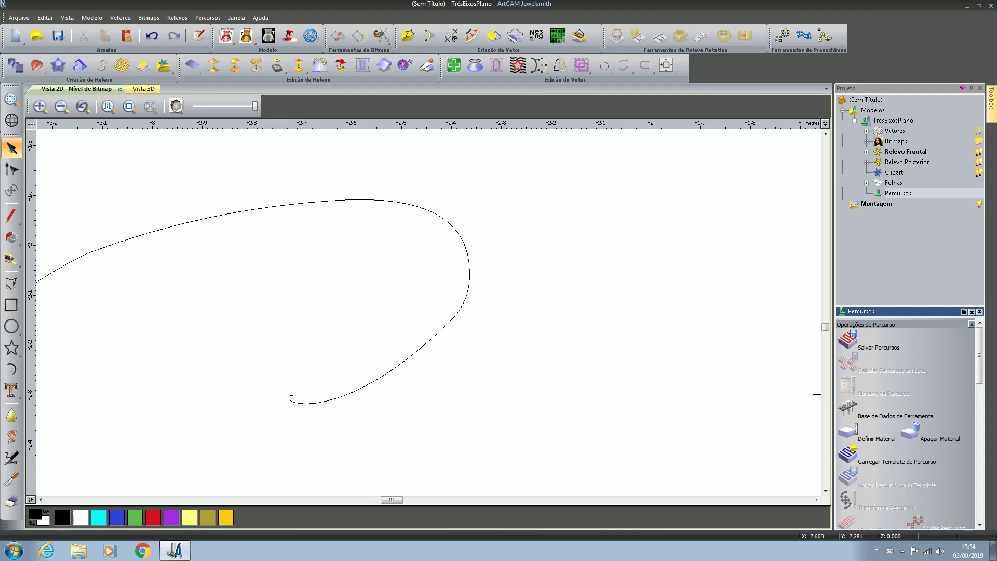
left_click(393, 368)
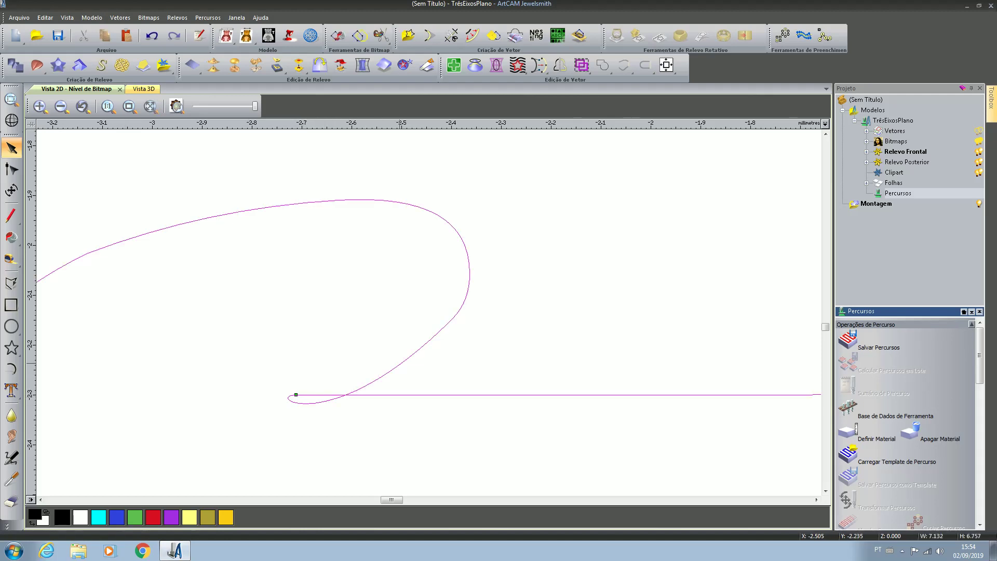
key("ctrl+z")
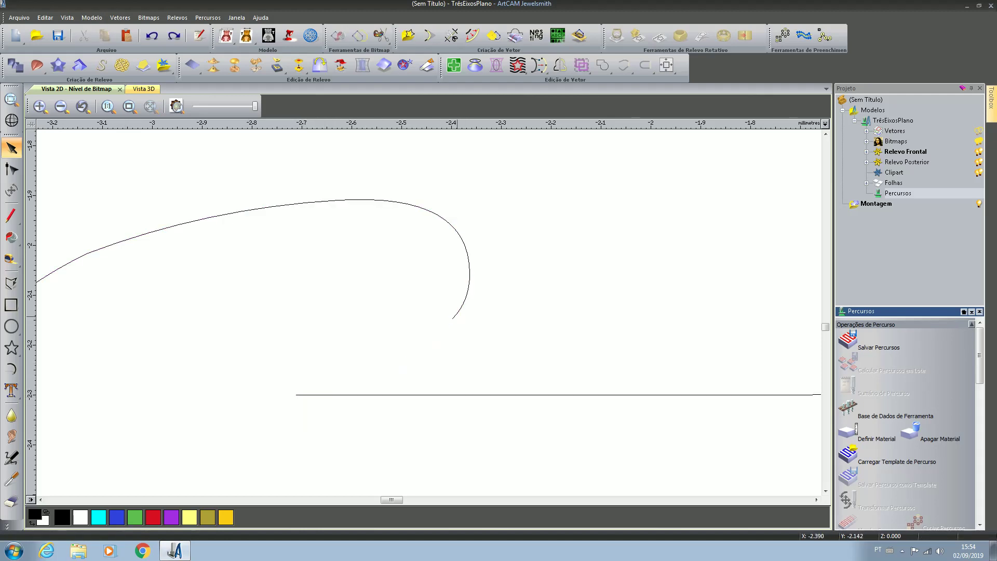
- Try closing the S's lower gap with a straight segment using Fechar Vetores, Com uma linha, and undo it
right_click(461, 301)
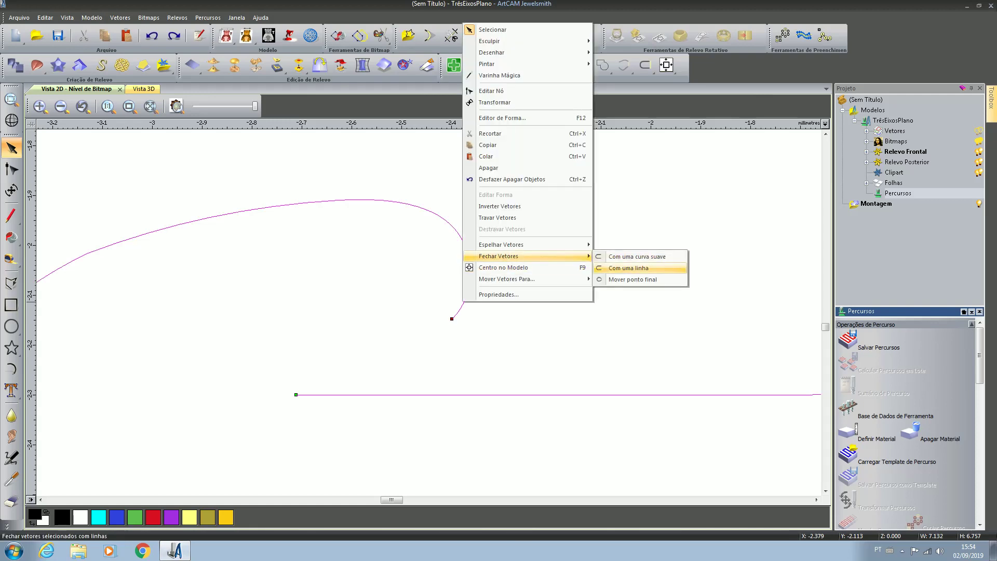
left_click(628, 268)
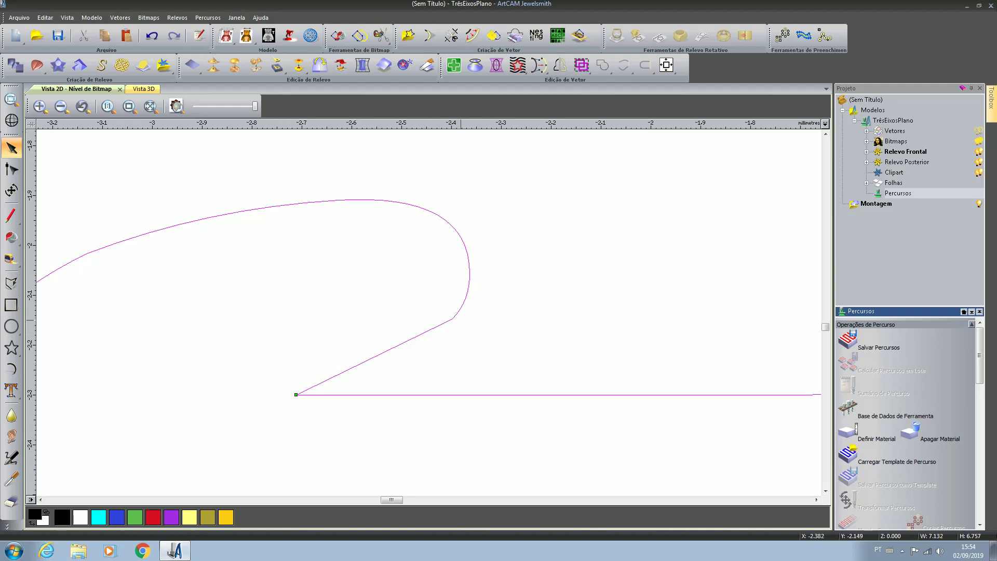
key("ctrl+z")
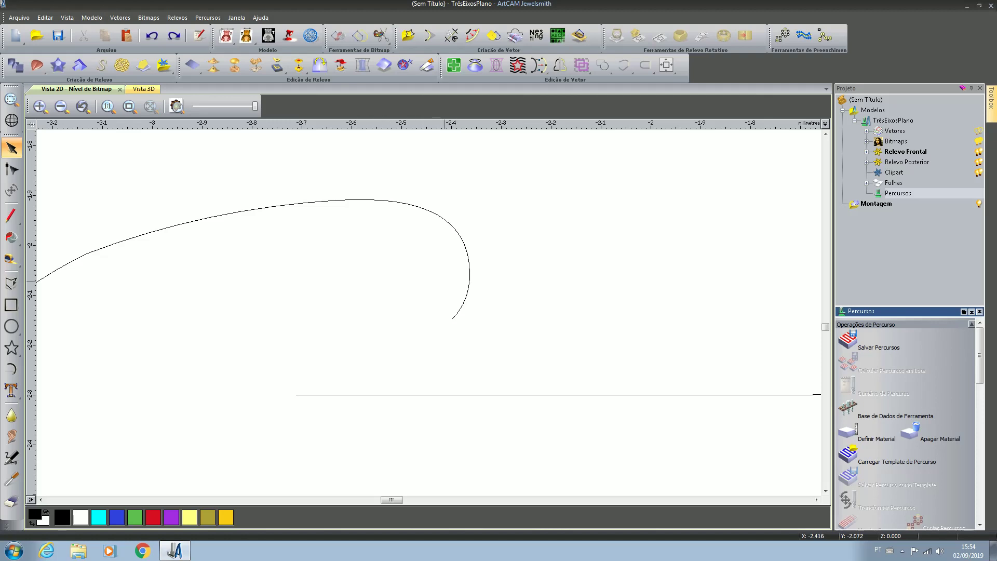
- Close the S's lower gap by joining its end nodes with Fechar Vetores, Mover ponto final, and deselect the letter
left_click(466, 288)
right_click(467, 289)
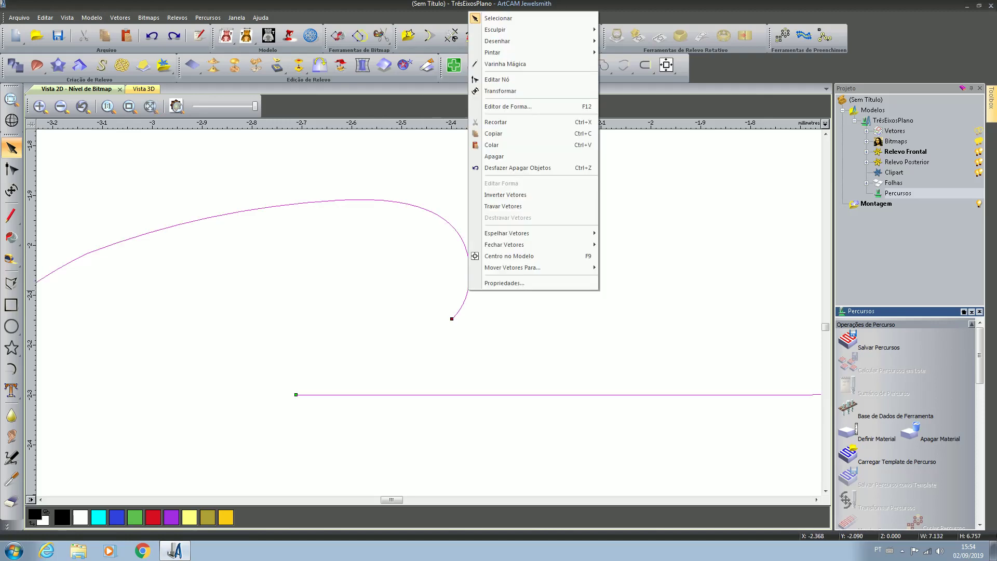
mouse_move(503, 244)
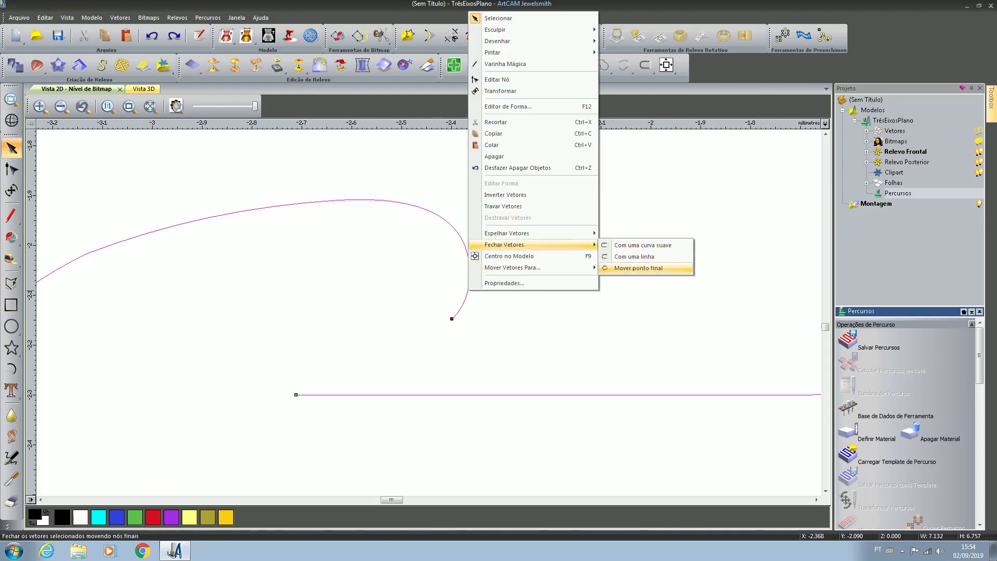
left_click(638, 268)
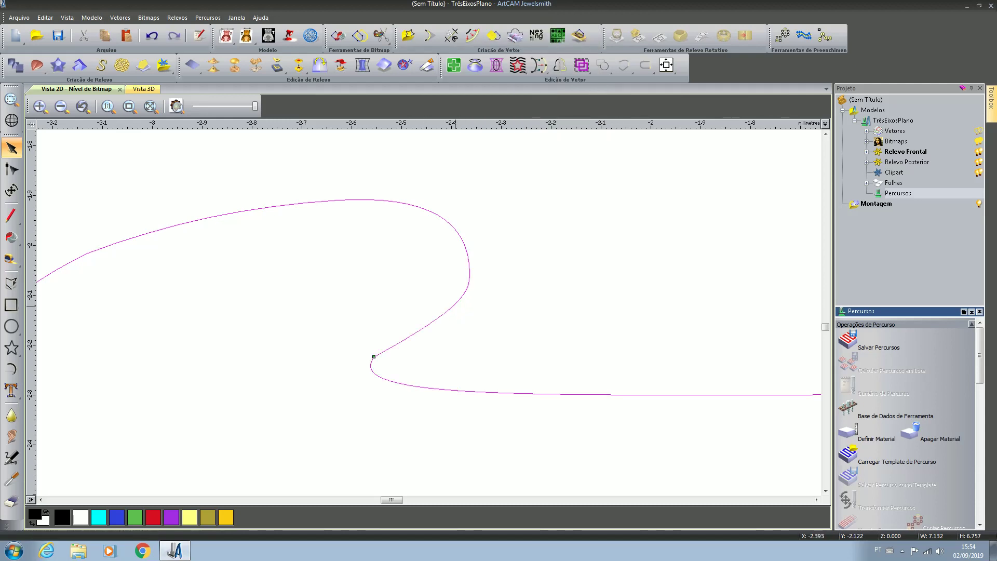
scroll(397, 349, "down", 3)
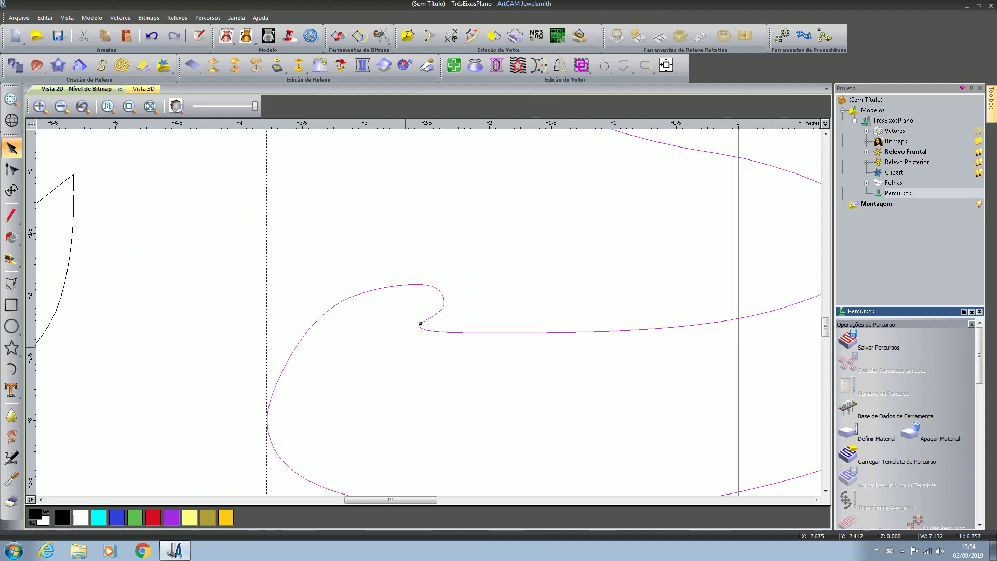
scroll(461, 334, "down", 3)
scroll(458, 285, "down", 1)
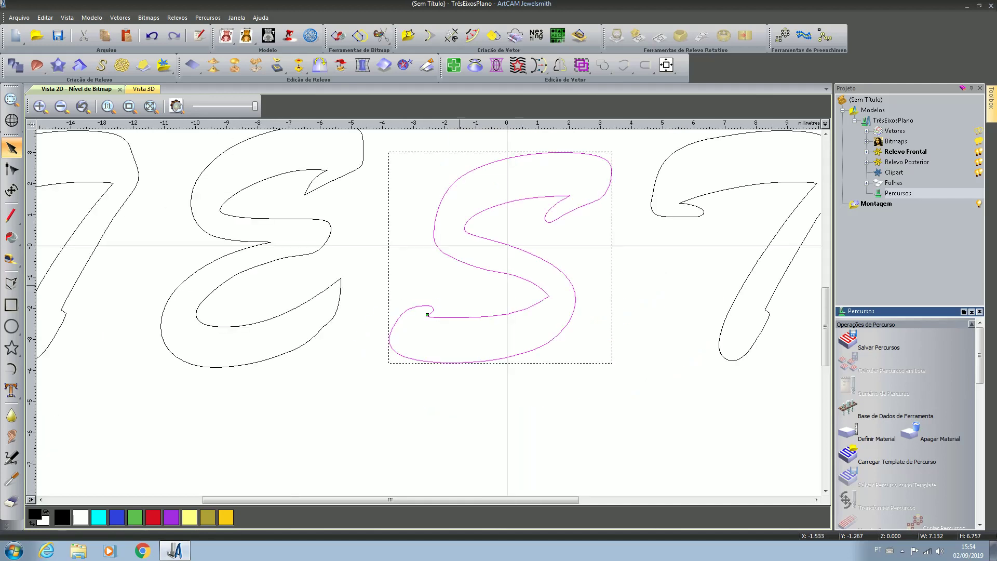
scroll(423, 313, "up", 1)
scroll(424, 313, "down", 3)
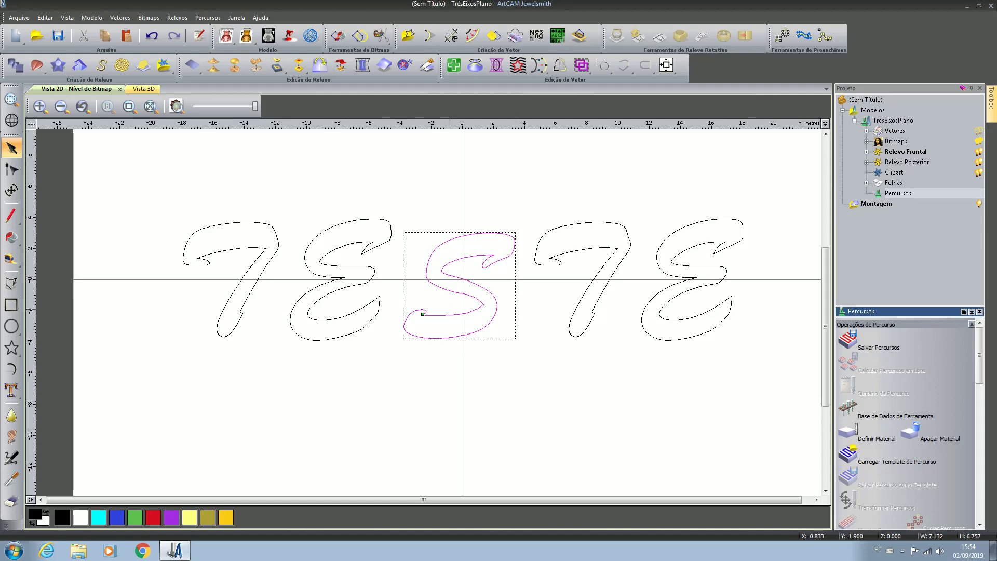
left_click(553, 321)
- Remove one segment each from the inner and outer contours of the S at its lower bowl, splitting the letter into two open pieces
scroll(434, 322, "up", 2)
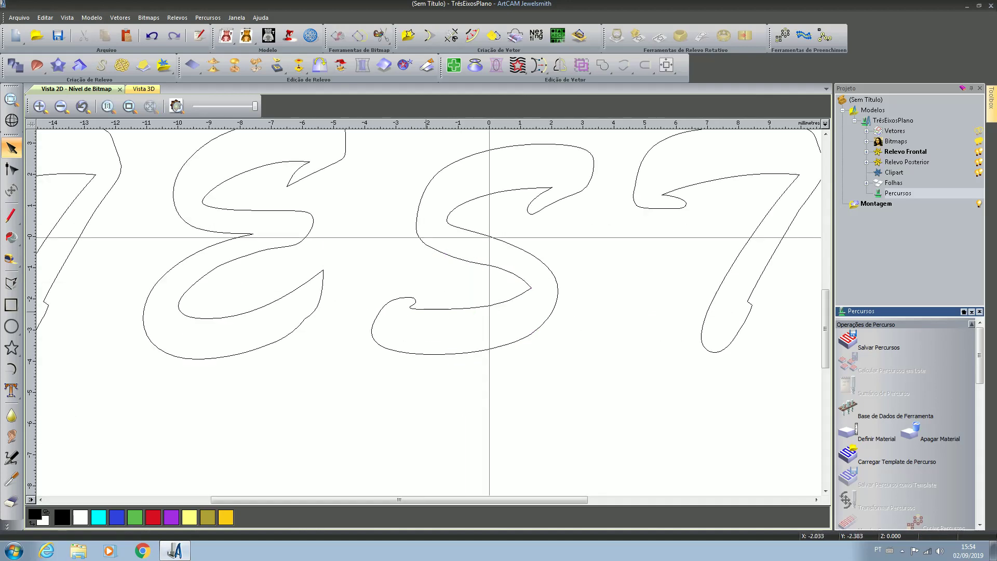
left_click(431, 308)
left_click(11, 169)
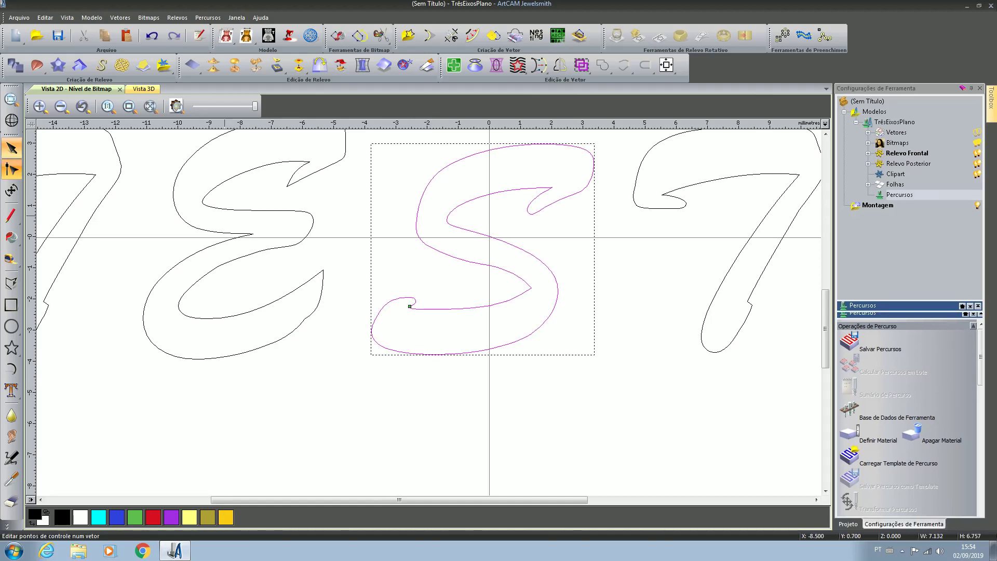
scroll(365, 237, "up", 2)
scroll(702, 324, "down", 3)
scroll(517, 325, "up", 5)
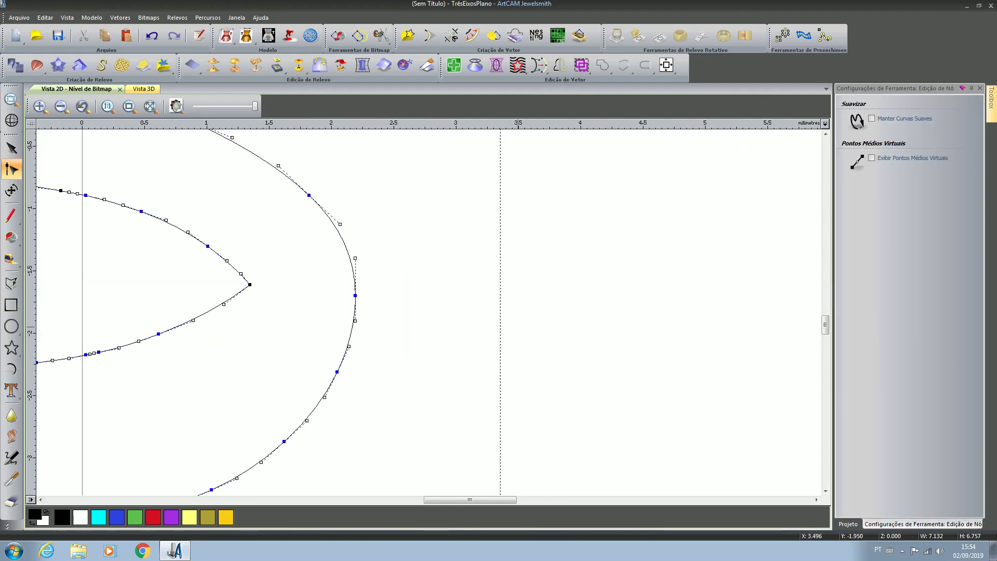
key("d")
key("d")
key("Escape")
scroll(472, 371, "down", 5)
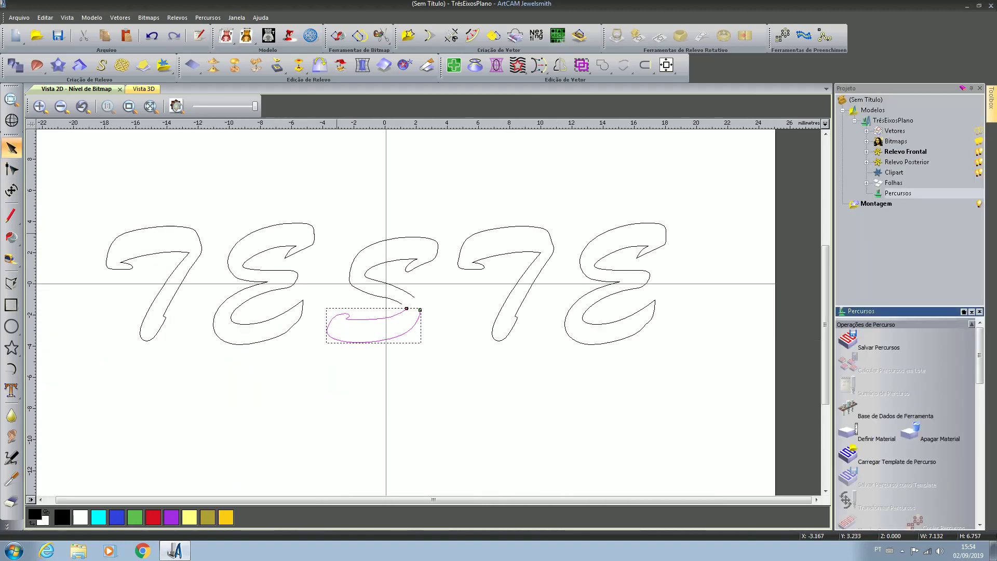
- Examine the two gaps in the S and the end nodes of its lower piece
scroll(471, 391, "up", 2)
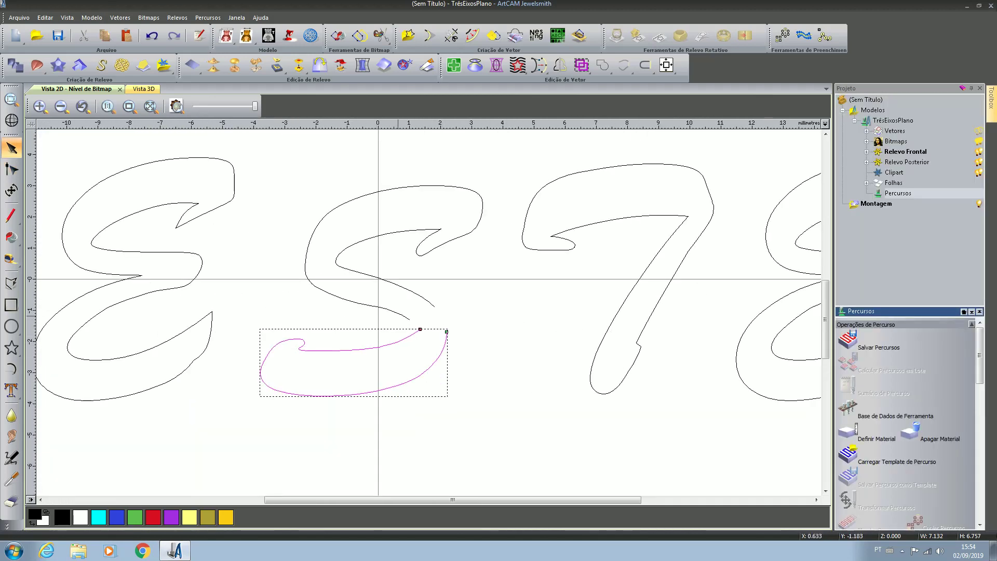
scroll(420, 333, "up", 2)
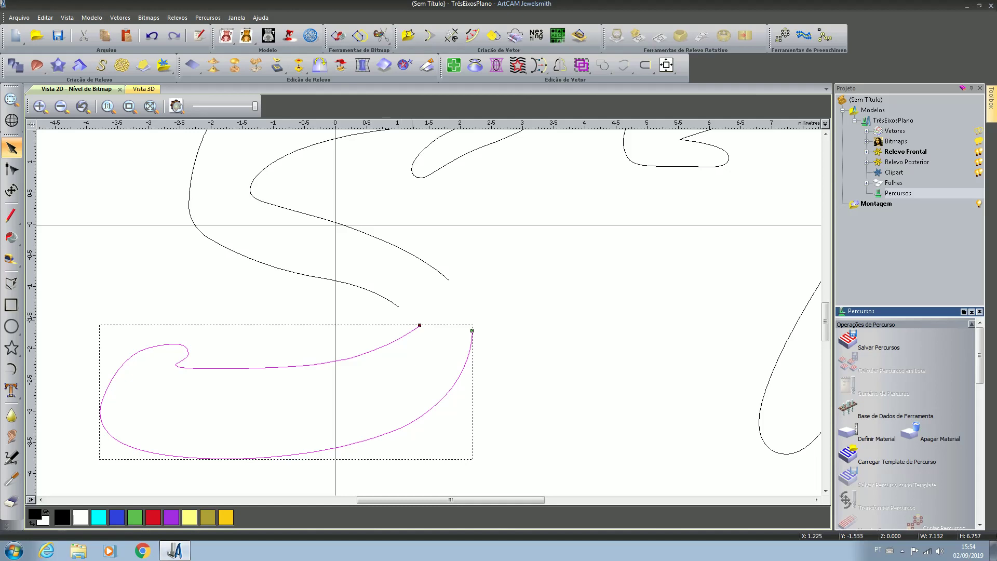
scroll(410, 314, "up", 2)
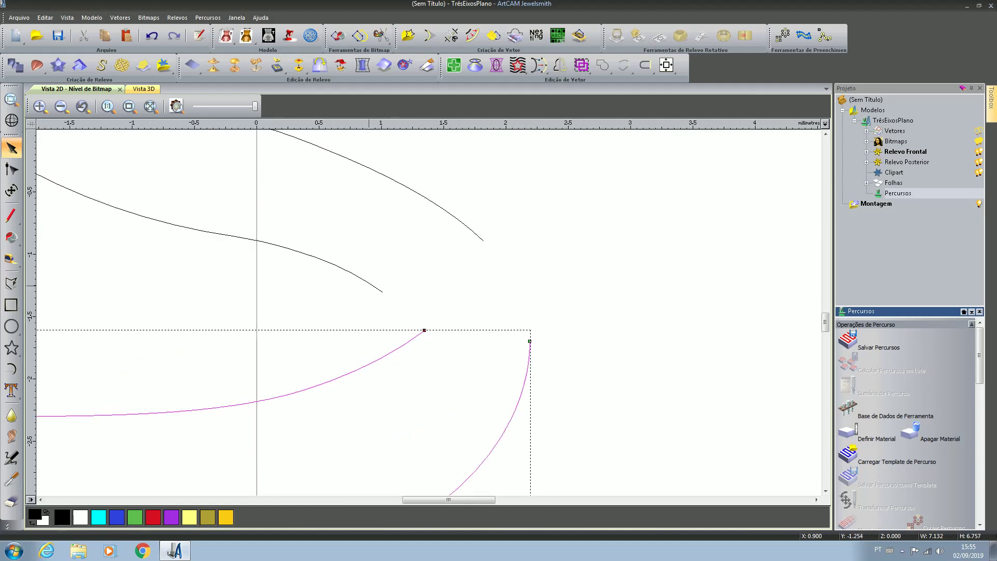
scroll(424, 330, "down", 2)
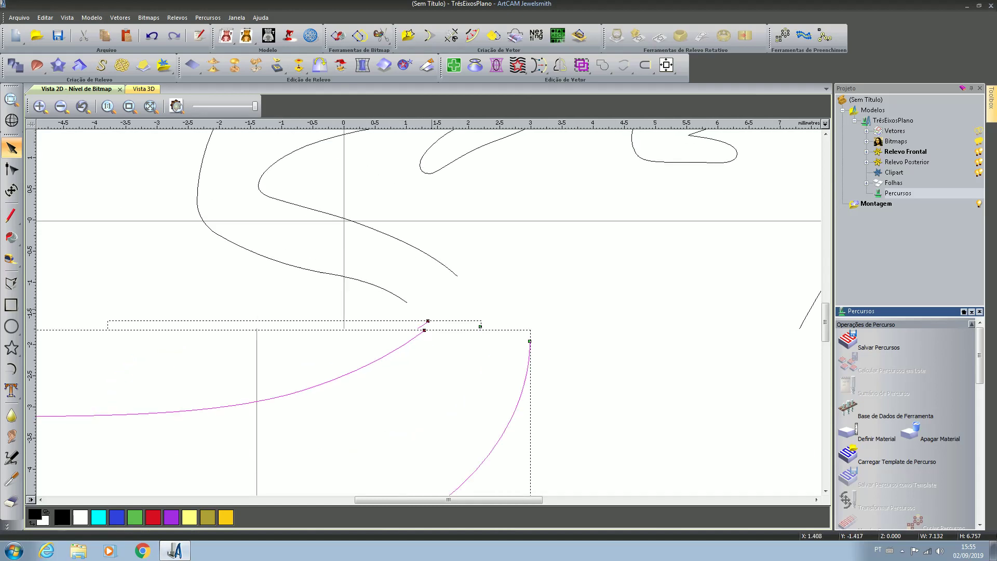
scroll(426, 327, "up", 3)
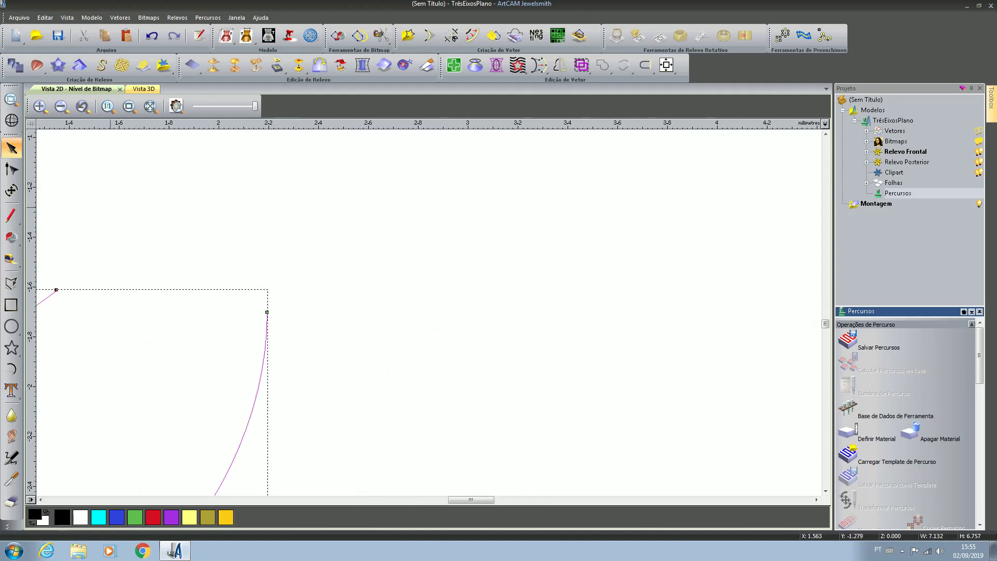
left_click_drag(220, 319, 272, 323)
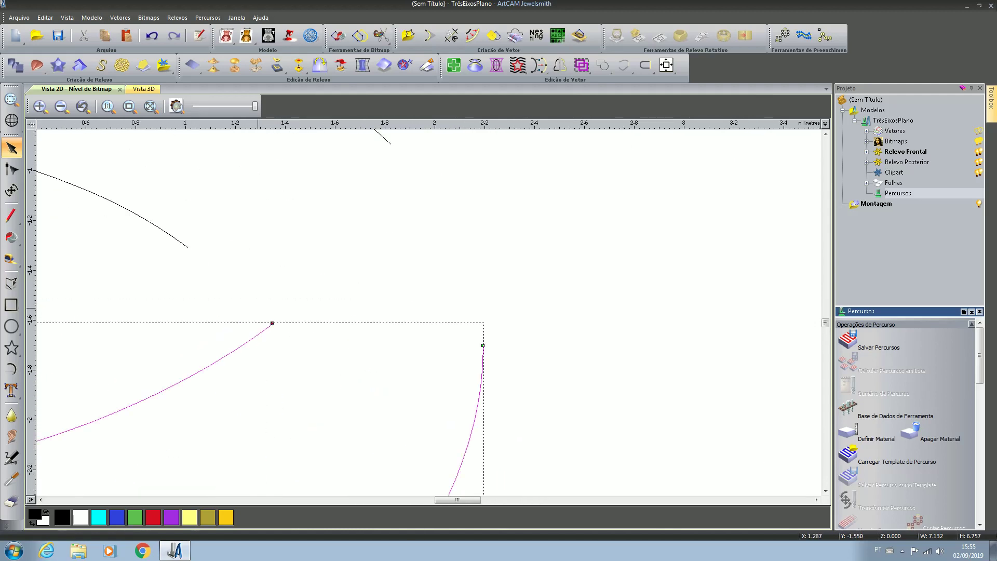
scroll(257, 306, "up", 2)
scroll(289, 289, "down", 6)
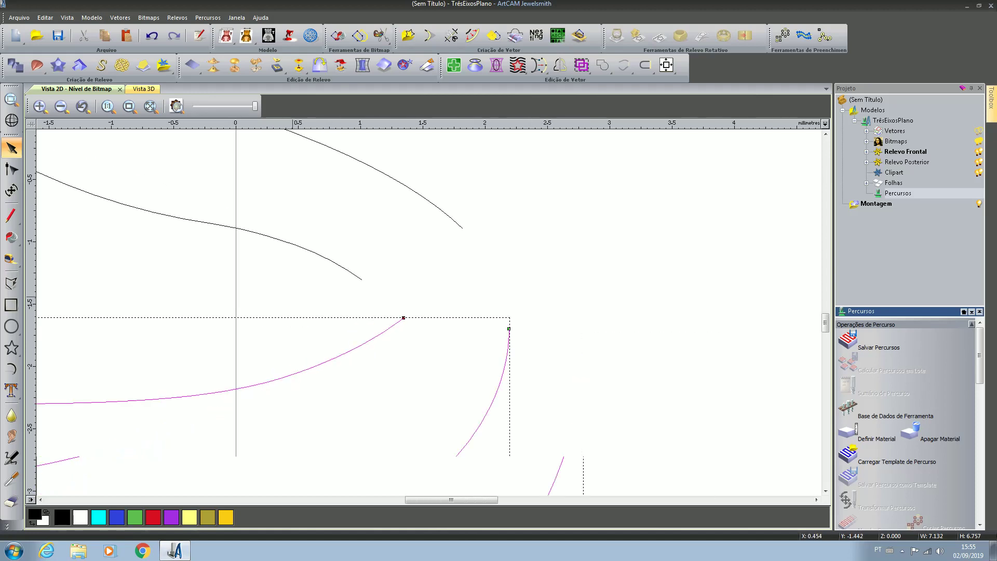
scroll(410, 296, "down", 2)
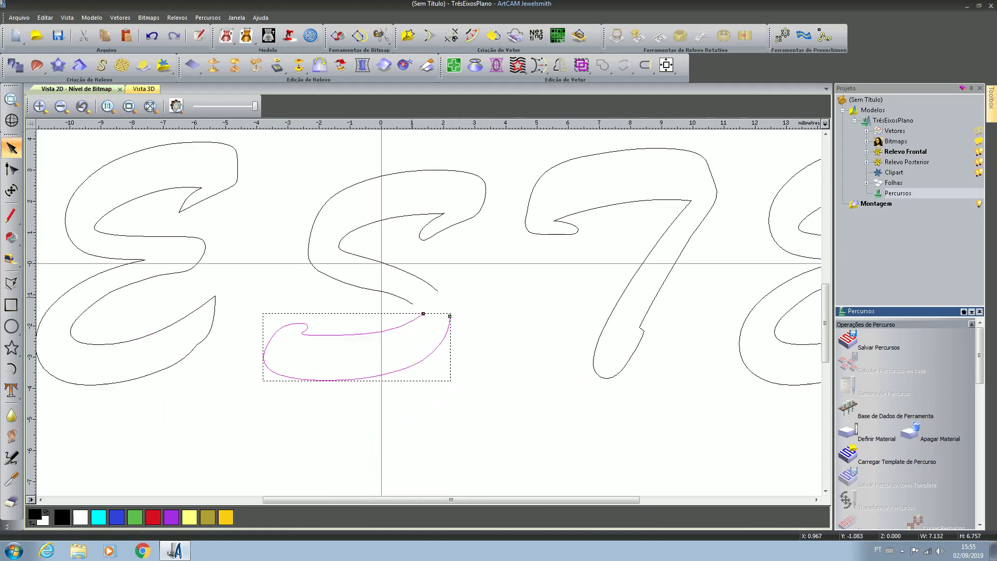
scroll(433, 213, "up", 4)
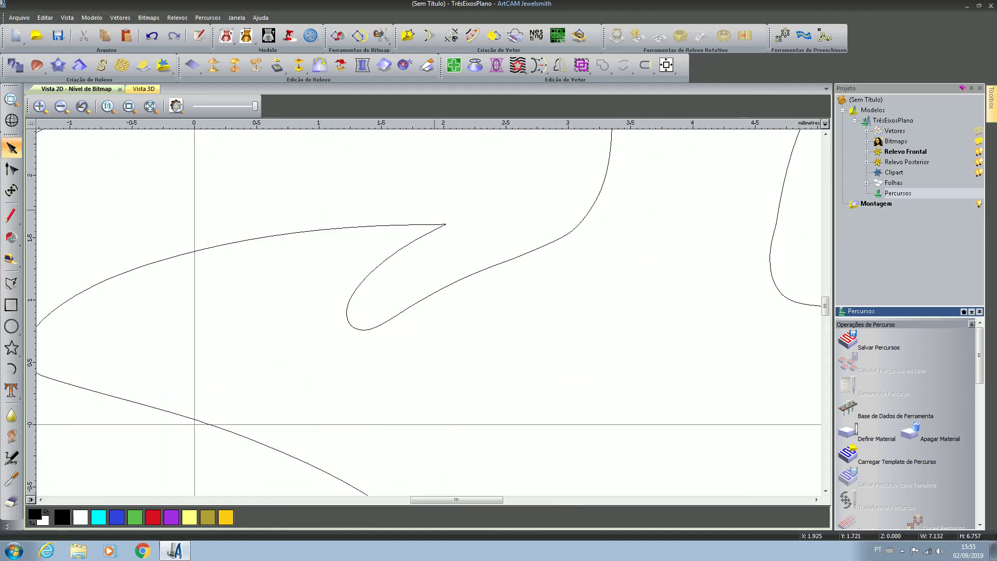
scroll(428, 312, "down", 4)
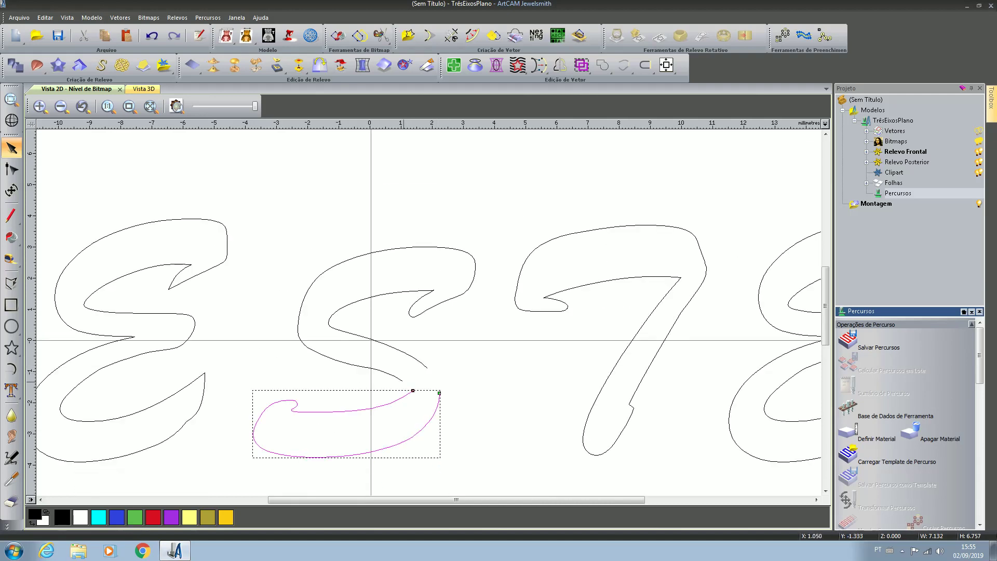
- Select both pieces of the S and review the Fechar Vetores and Unir Vetores options
left_click(400, 379, "shift")
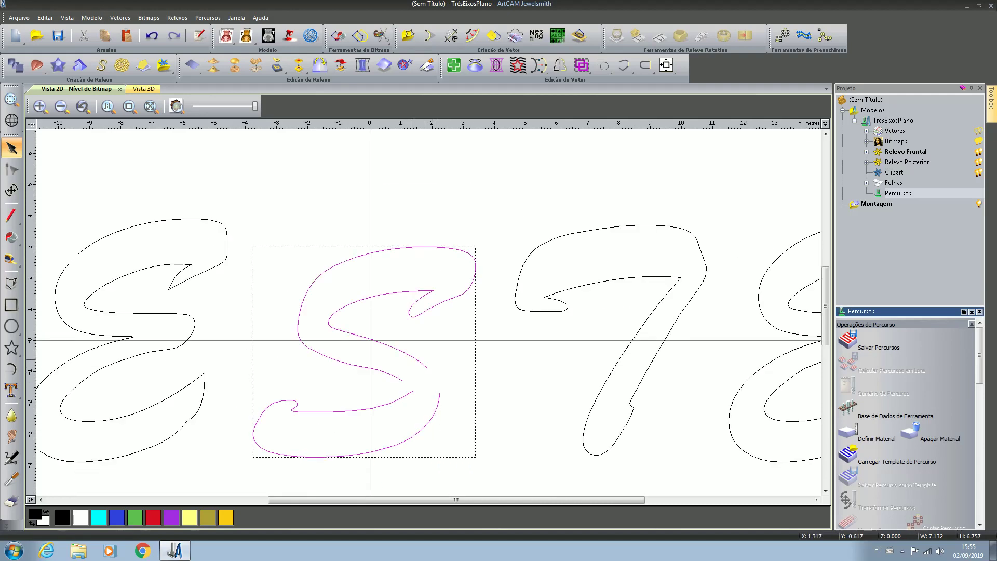
right_click(405, 362)
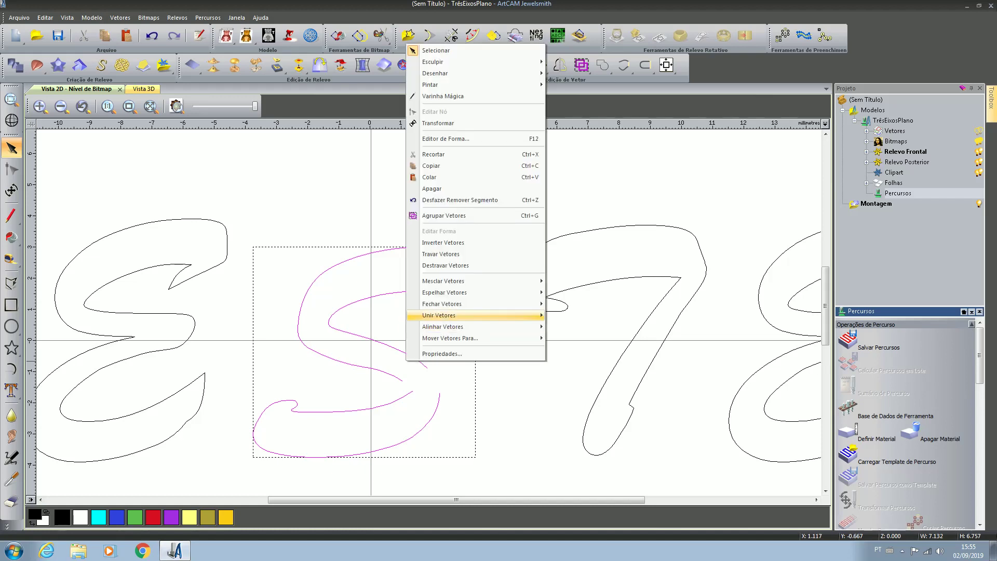
mouse_move(441, 315)
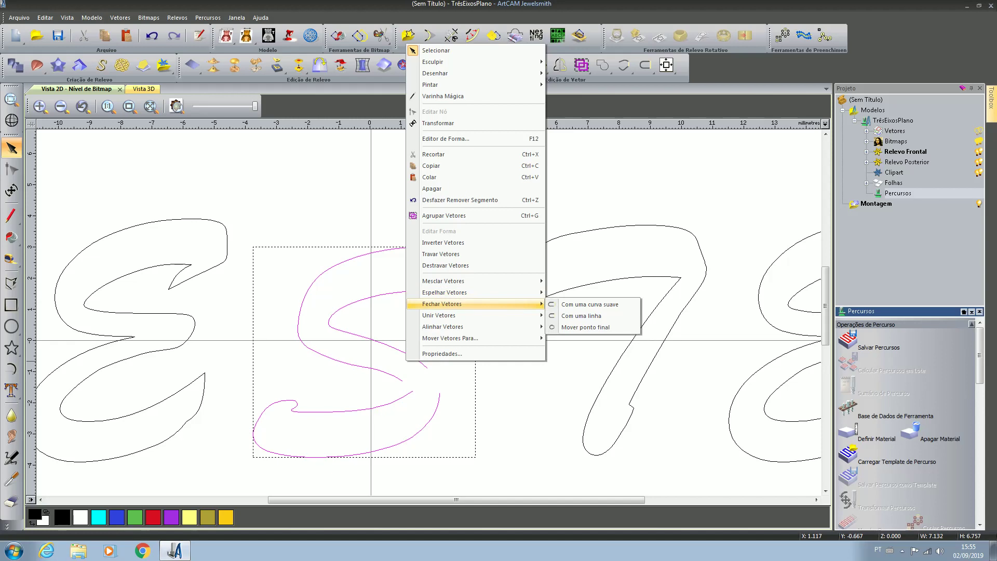
left_click(457, 384)
left_click(435, 410)
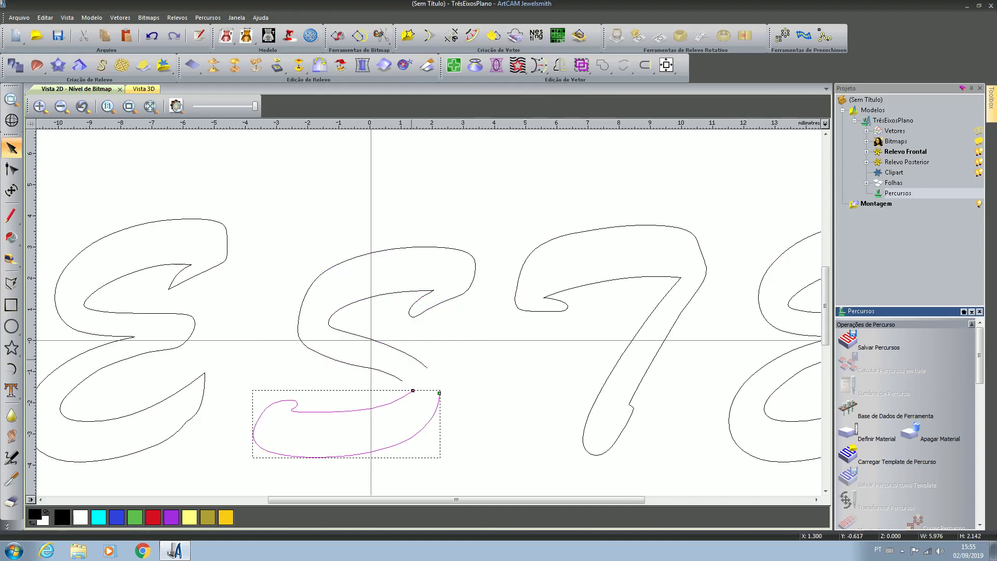
- Join the upper and lower pieces of the S using Unir Vetores, Com uma Curva Suave
left_click(414, 359)
left_click(402, 379)
left_click(413, 391)
left_click(420, 363, "shift")
right_click(420, 363)
mouse_move(519, 317)
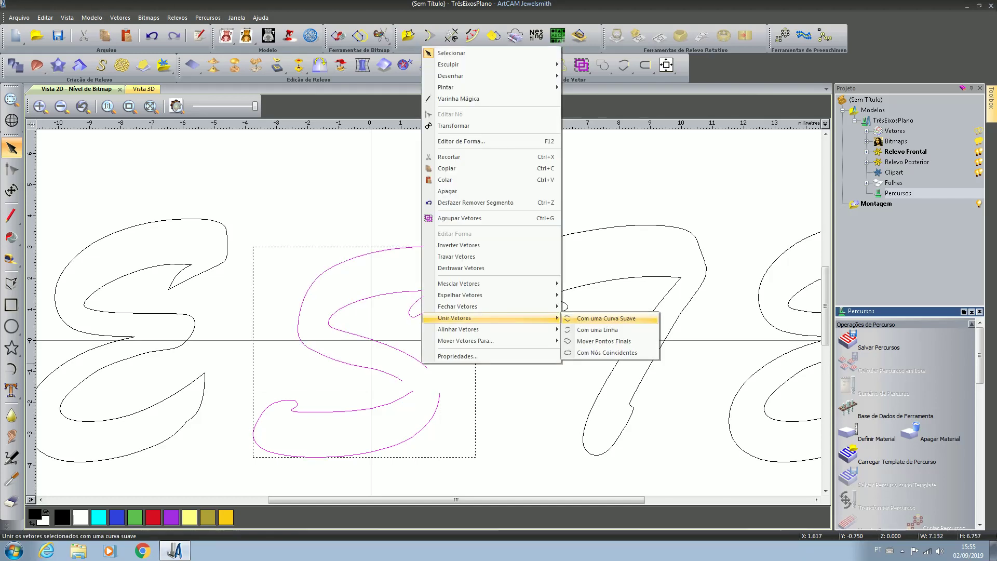
left_click(602, 318)
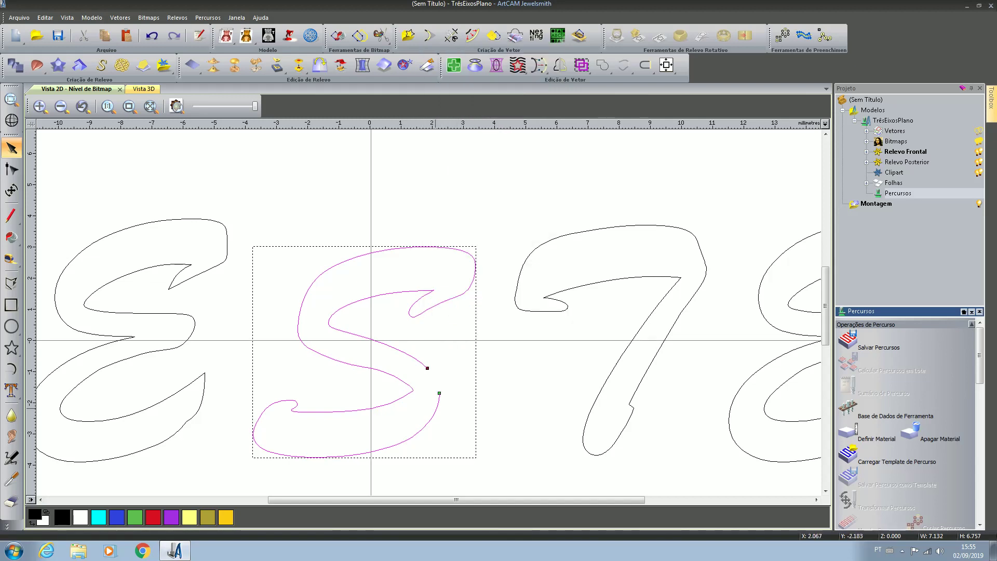
- Close the remaining outer gap of the S using Fechar Vetores, Com uma curva suave, and deselect the letter
right_click(436, 408)
mouse_move(498, 363)
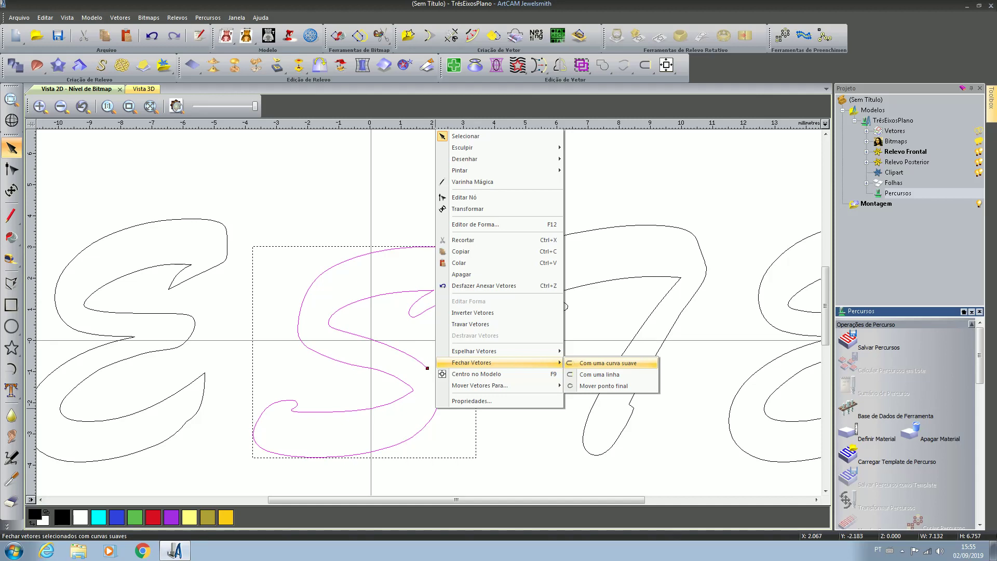
left_click(607, 363)
left_click(480, 396)
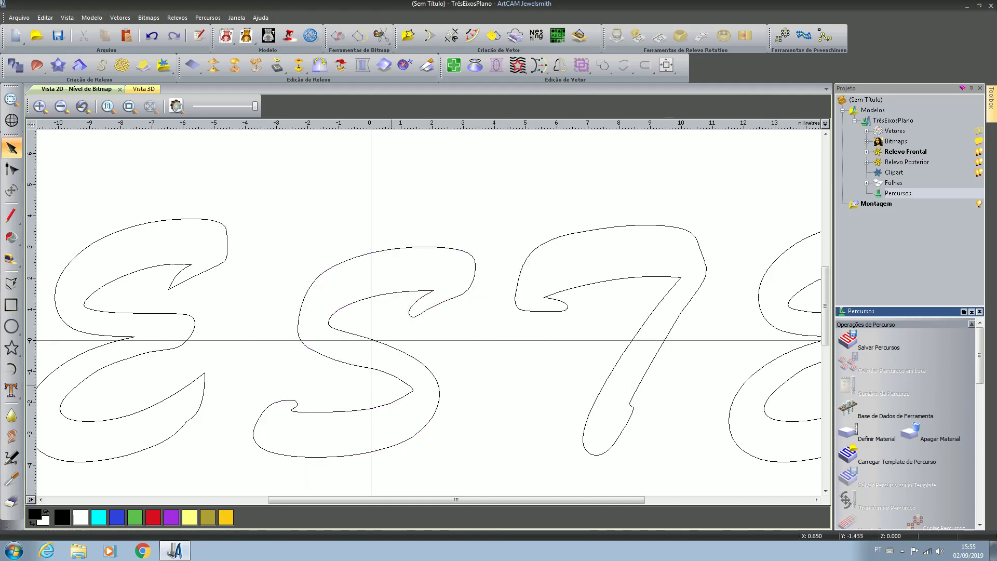
scroll(390, 384, "down", 2)
scroll(308, 303, "up", 1)
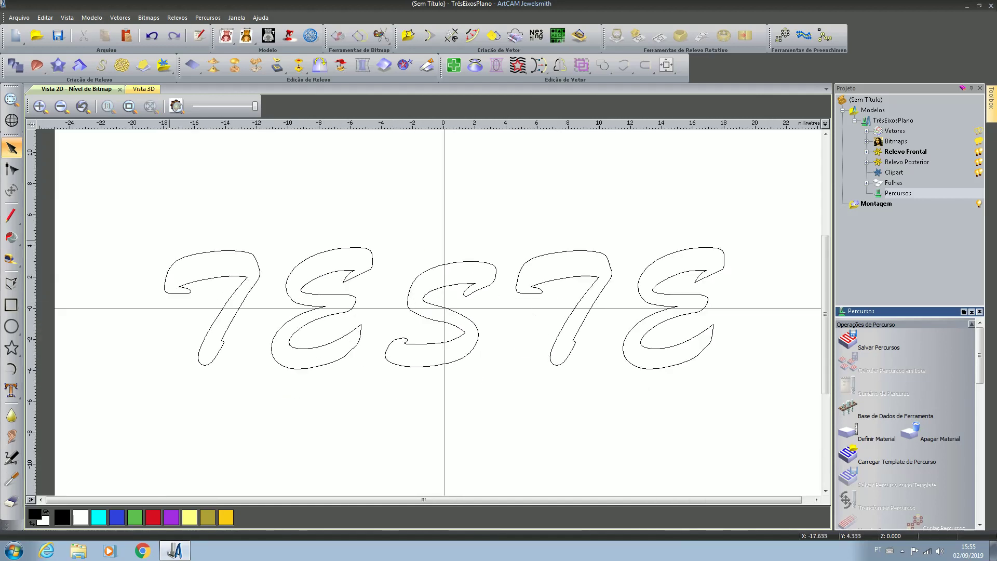
left_click_drag(156, 219, 765, 385)
key("Escape")
left_click(254, 259)
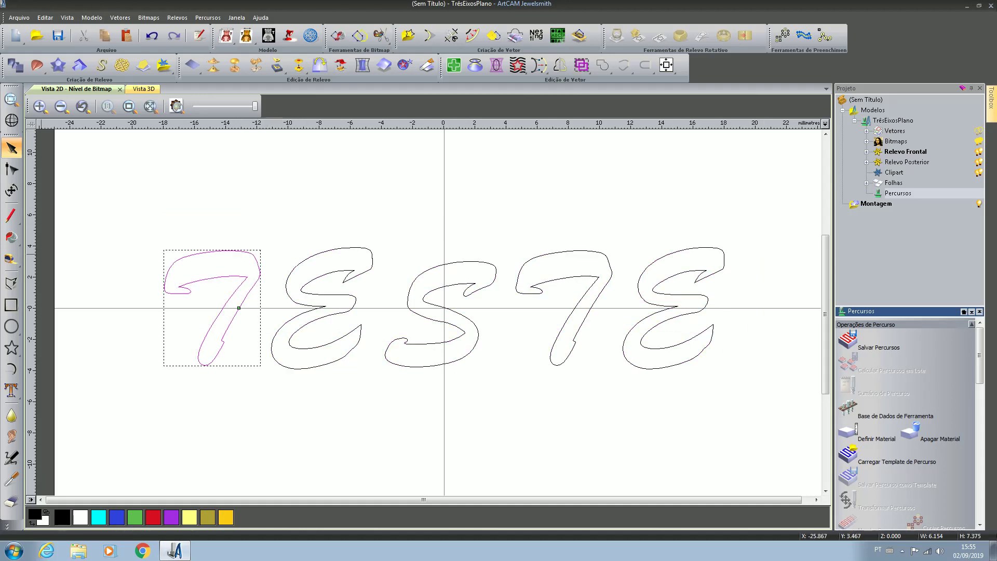
left_click_drag(124, 189, 762, 399)
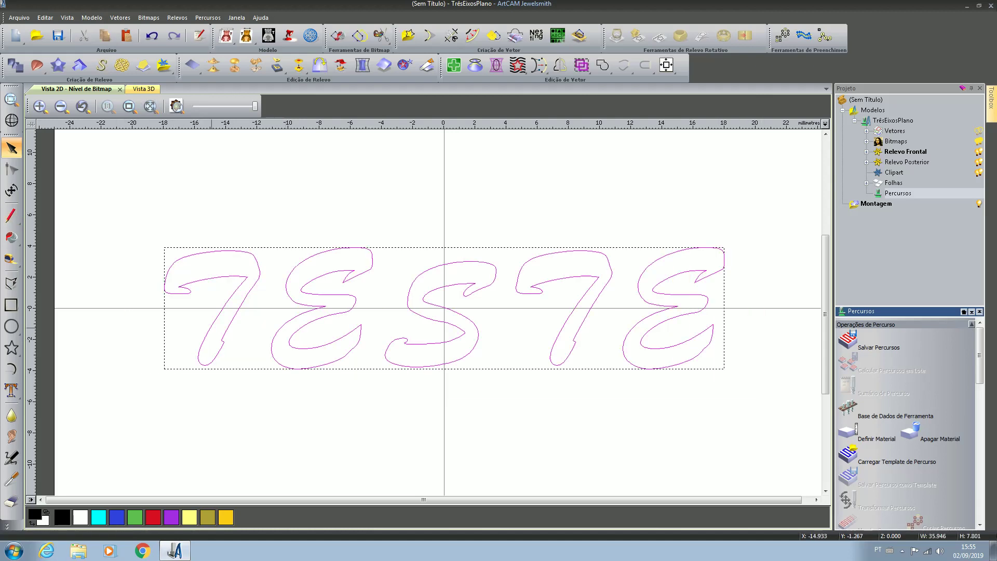
- Add all five TESTE letters to the selection one by one and group them with Agrupar Vetores
left_click(242, 314)
left_click(242, 295)
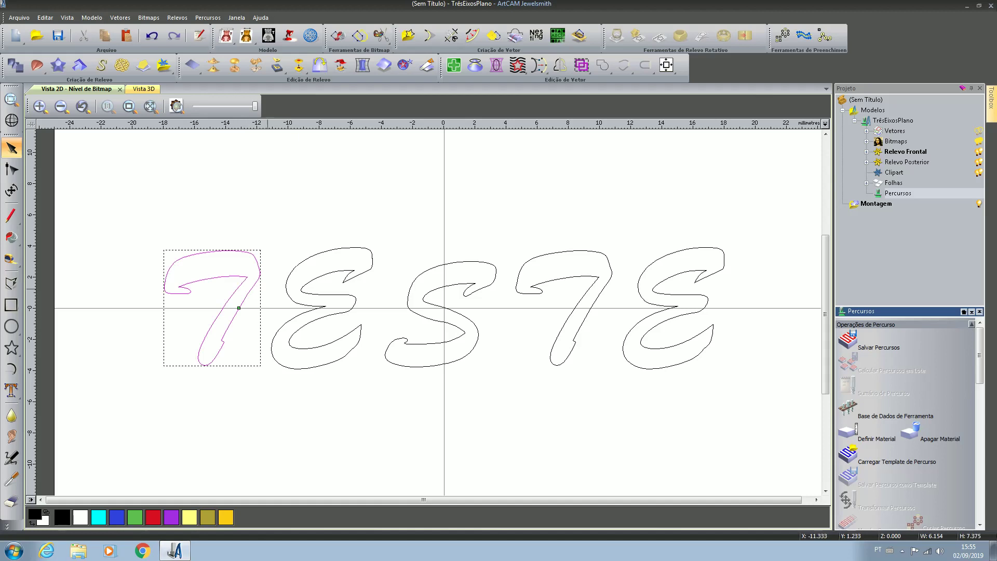
left_click(313, 254, "shift")
left_click(442, 264, "shift")
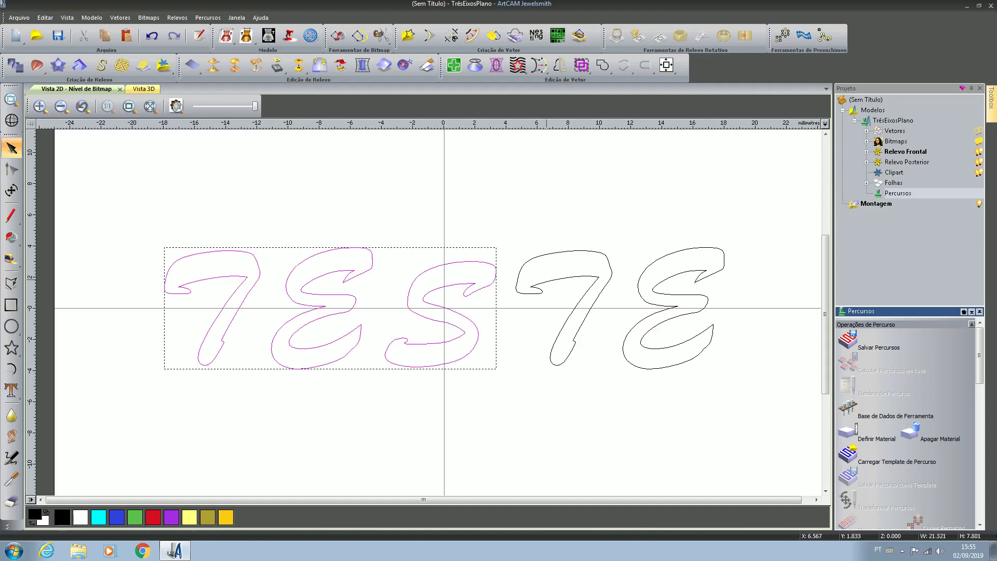
left_click(611, 273, "shift")
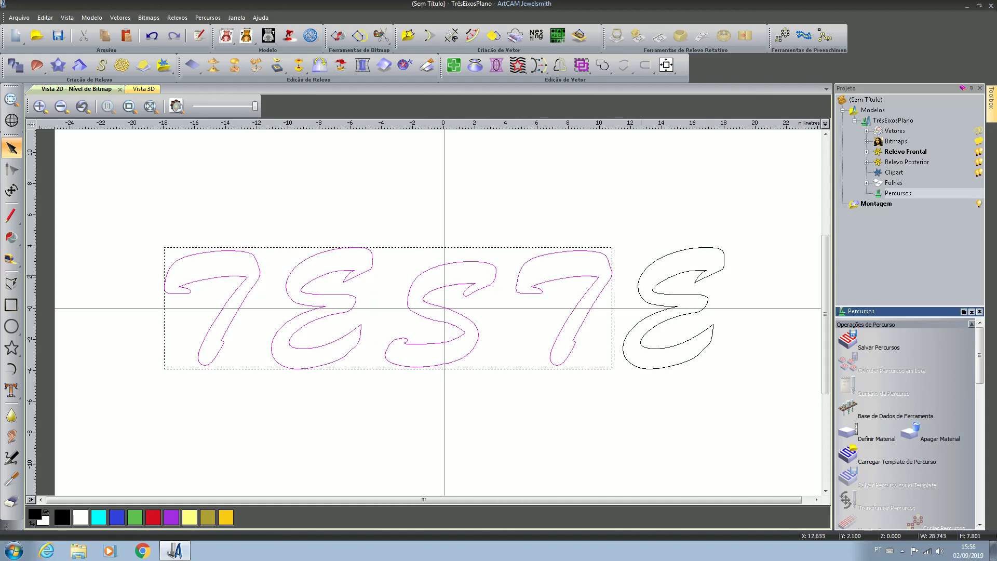
left_click(639, 275, "shift")
right_click(605, 265)
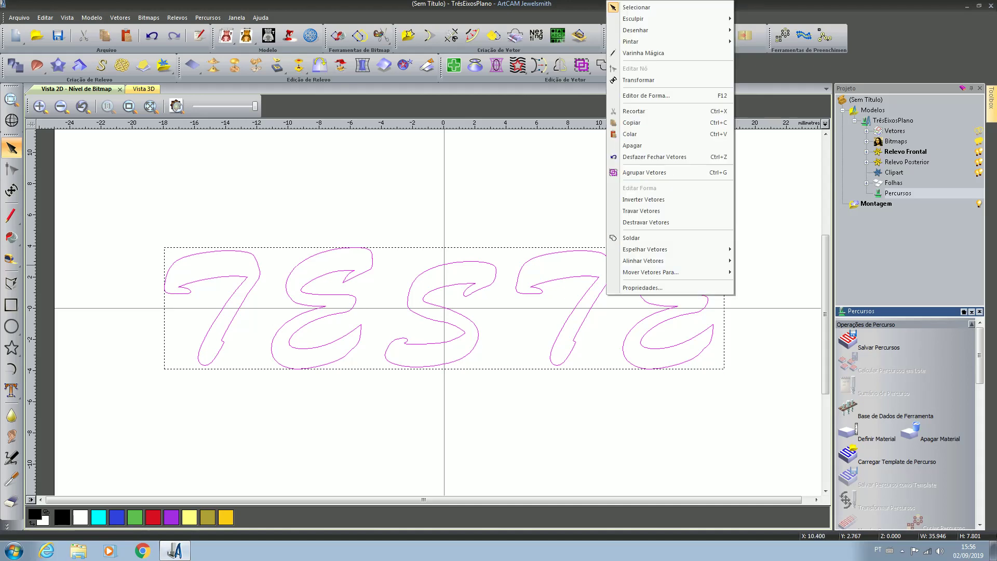
left_click(644, 173)
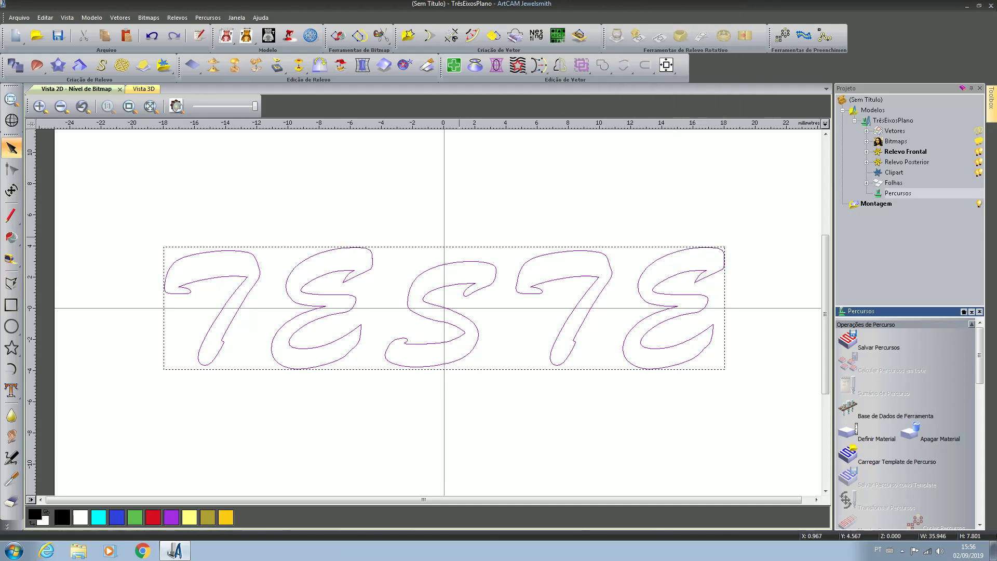
- Start a Usinagem de Figuras 3D toolpath for the grouped lettering as Figura Negativa with a figure depth of 1 mm
left_click(208, 18)
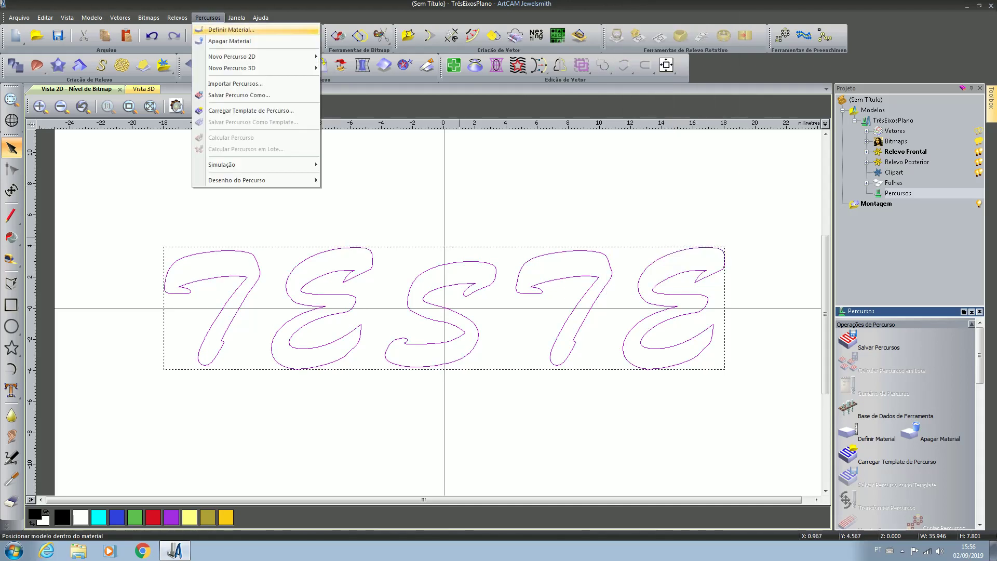
mouse_move(234, 68)
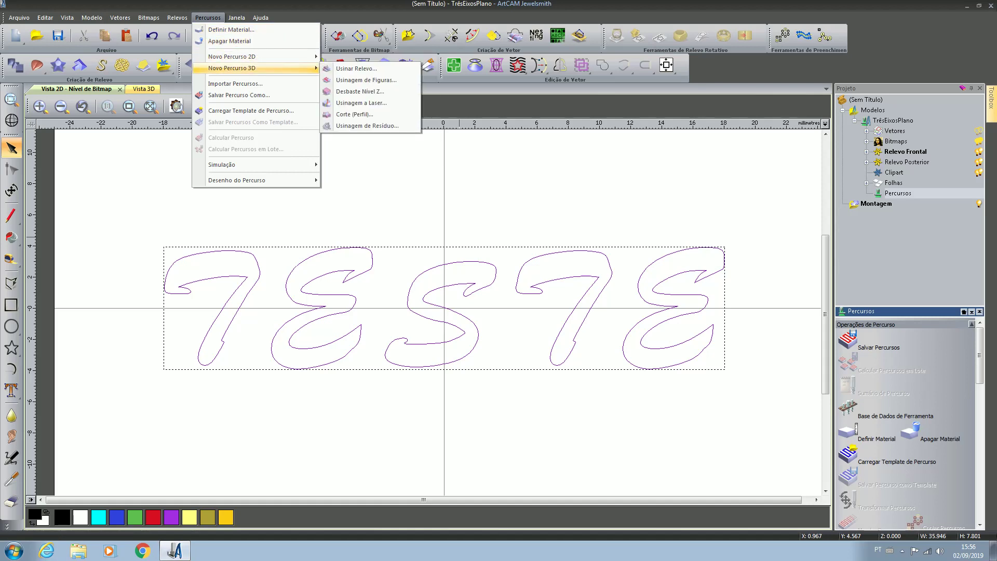
left_click(366, 80)
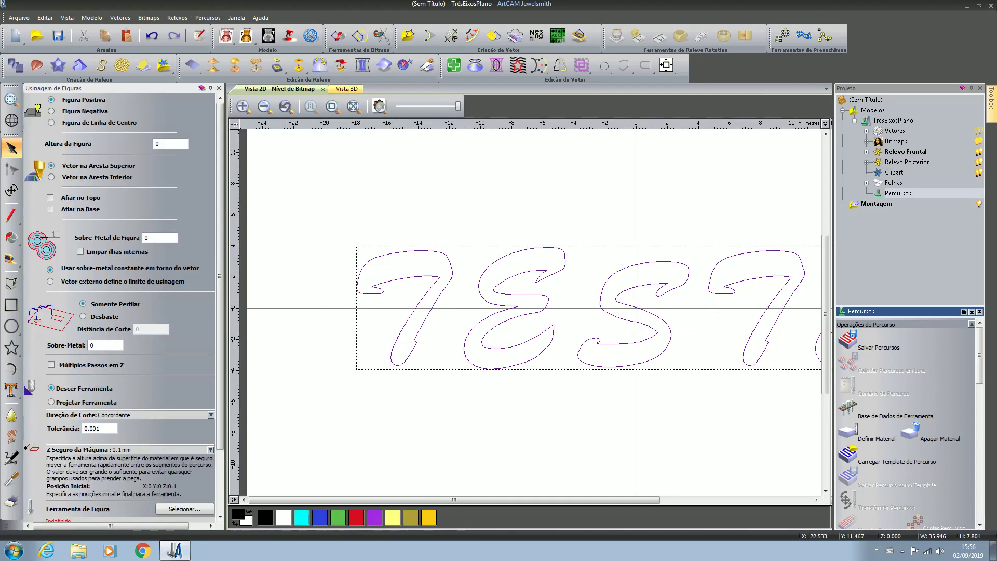
left_click(51, 111)
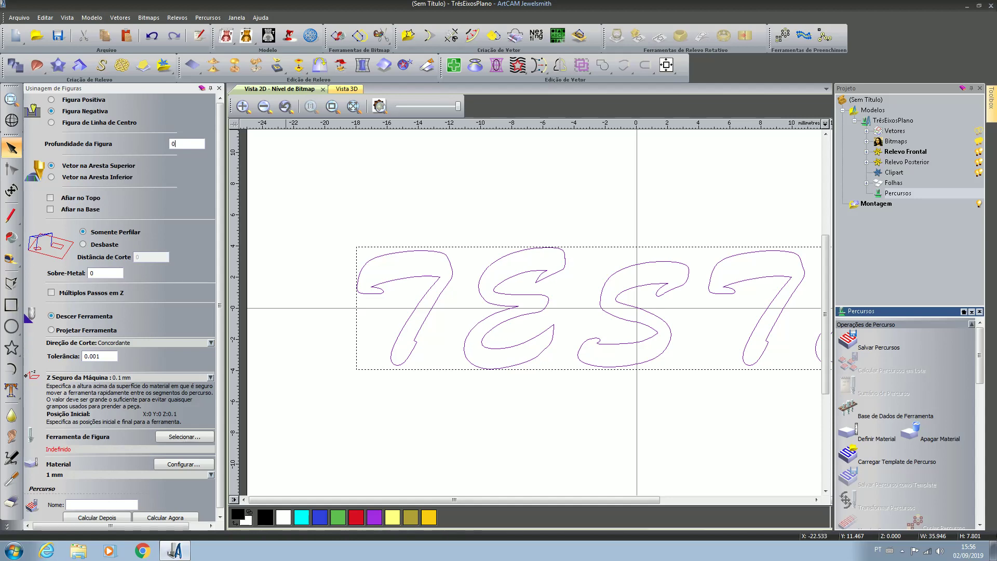
double_click(173, 144)
type("1")
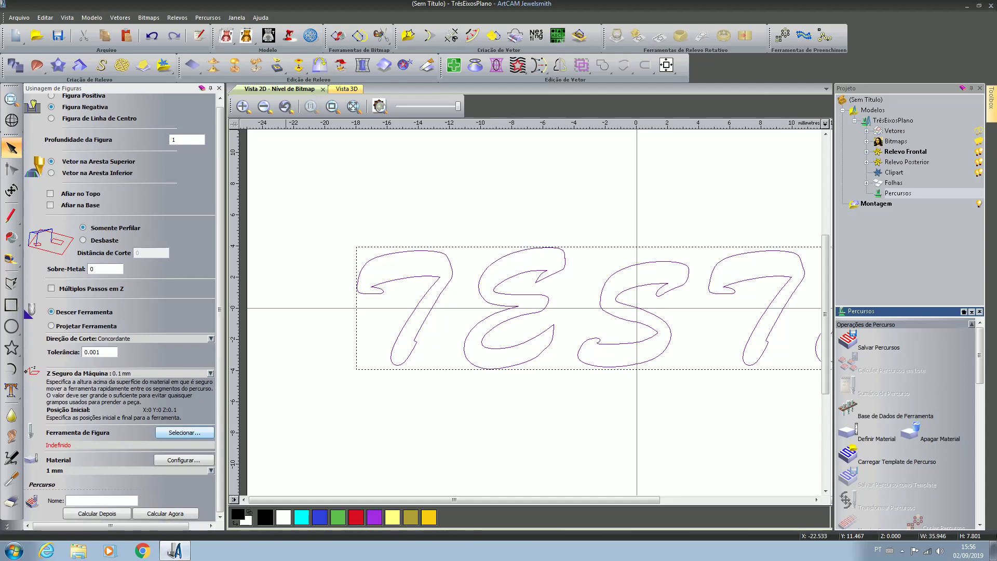
- Assign the 0.2 mm flat cutter, Fresa topo 0.2 mm, from the Jewellery Tools Copper group as the figure tool
left_click(184, 433)
scroll(415, 268, "down", 1)
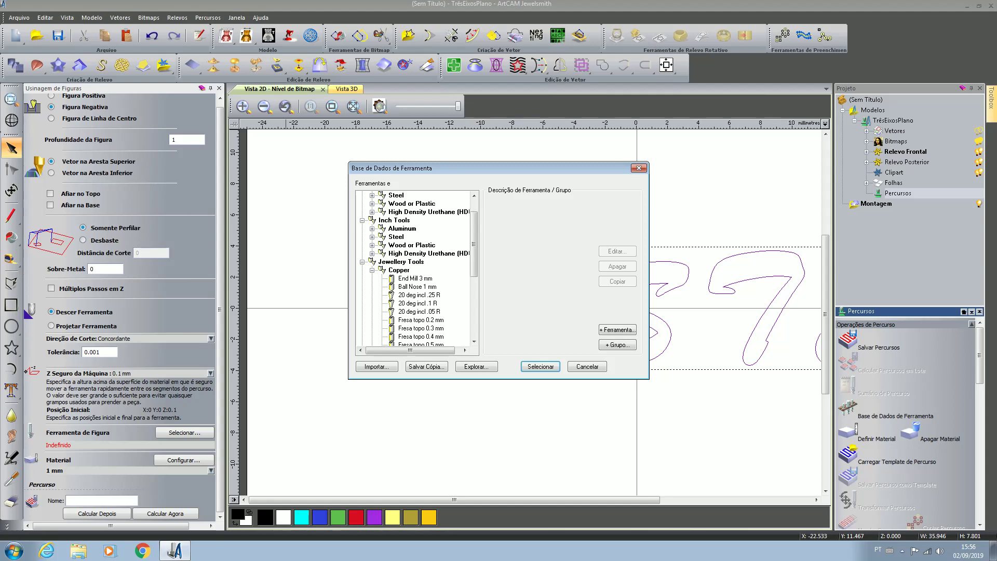
left_click(421, 320)
left_click(540, 366)
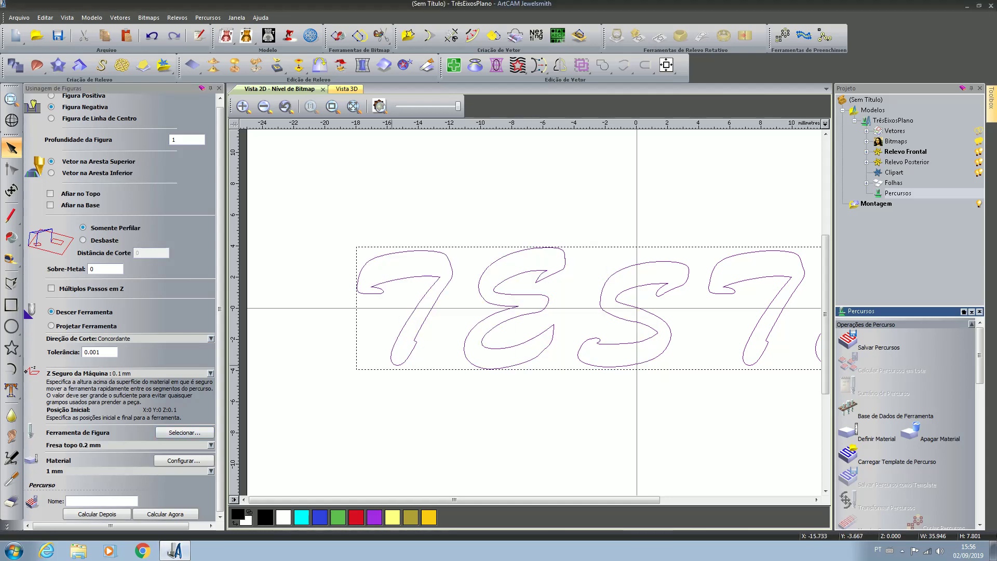
- Name the toolpath teste and calculate it immediately
left_click(69, 501)
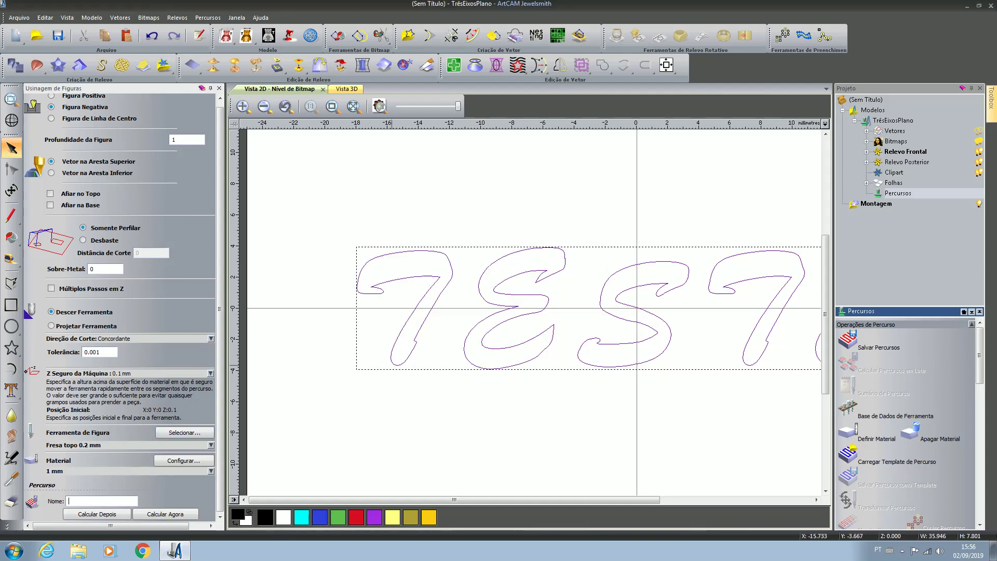
type("teste")
left_click(165, 514)
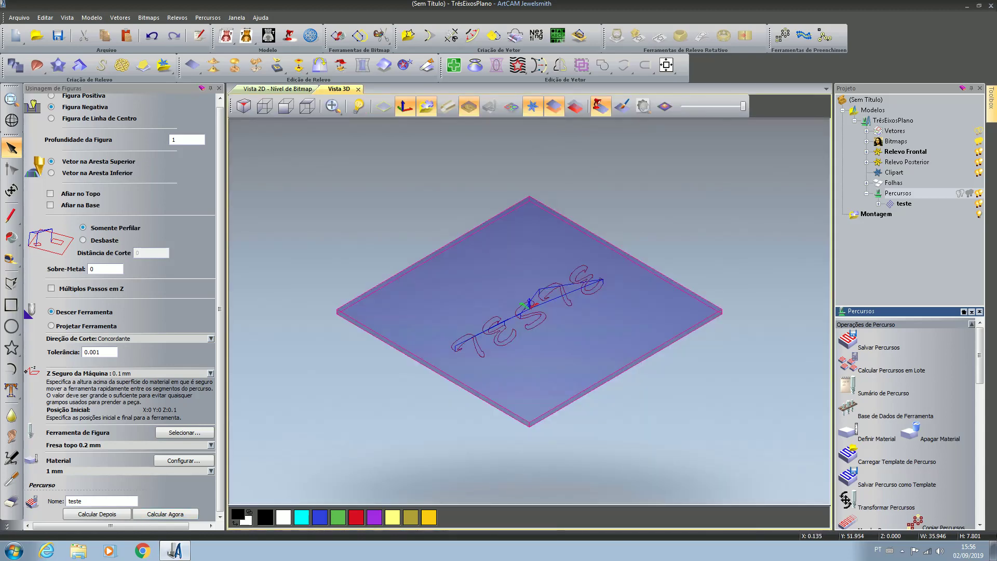
- Return to the 2D view and ungroup the TESTE lettering with Desagrupar Tudo
left_click(278, 89)
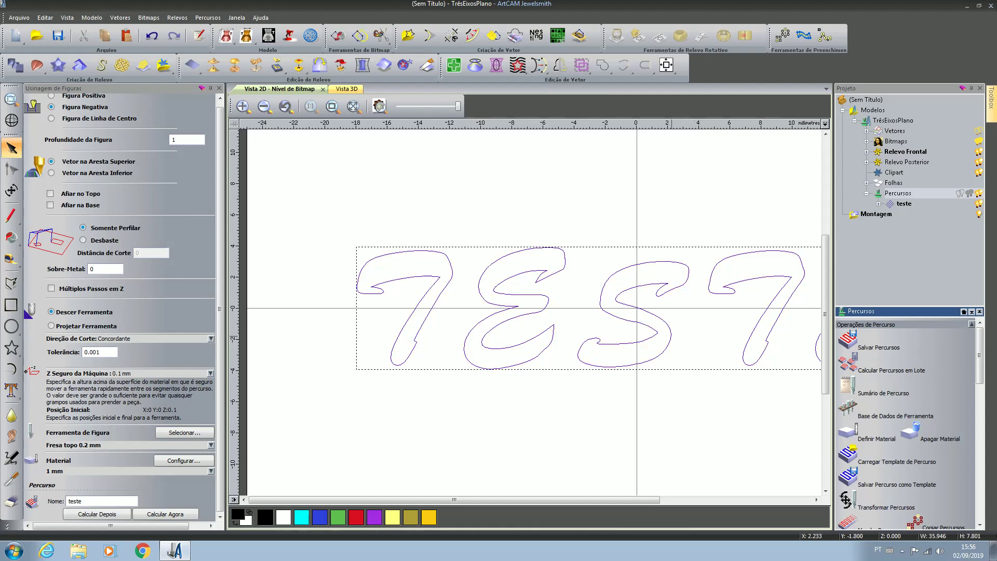
left_click(671, 335)
right_click(671, 337)
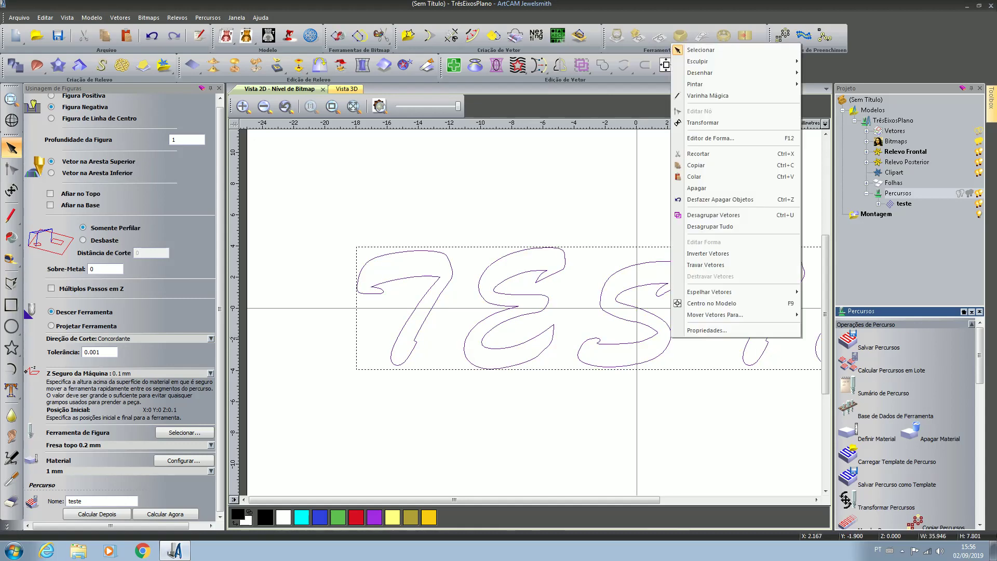
left_click(710, 226)
- Open the outline of the S in node editing by deleting the curve span at its lower inner bend
left_click(670, 334)
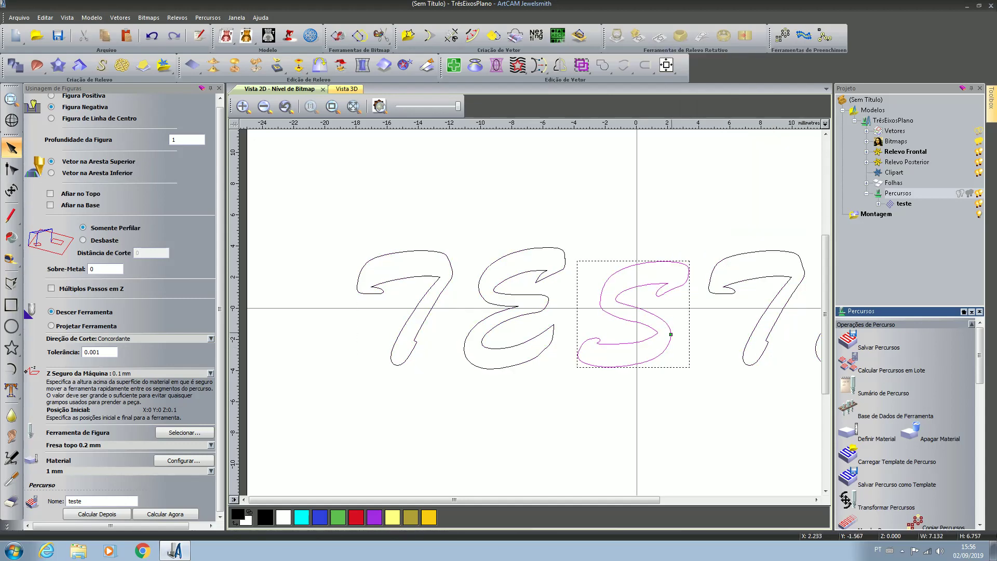
right_click(671, 334)
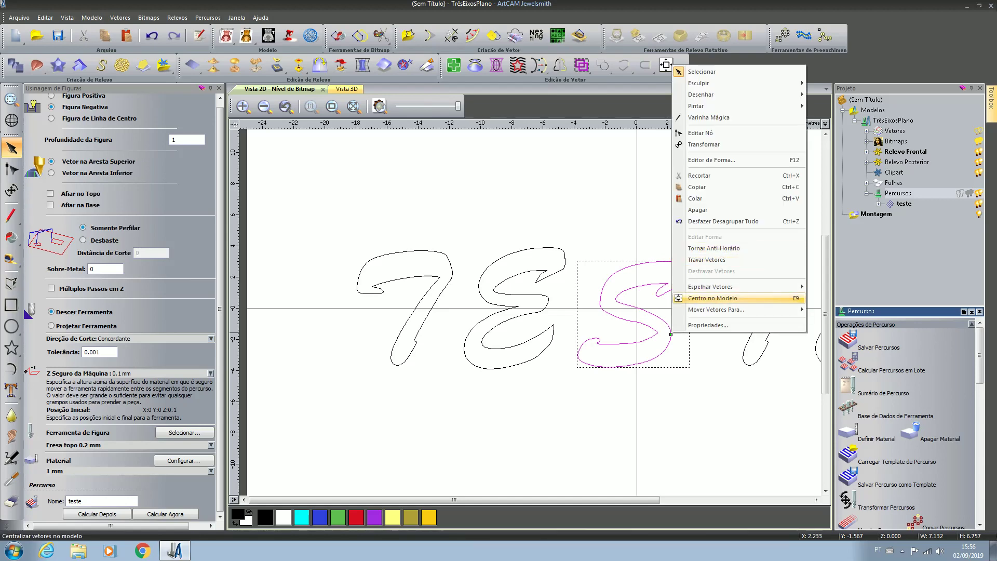
left_click(712, 298)
left_click(667, 334)
scroll(668, 334, "up", 6)
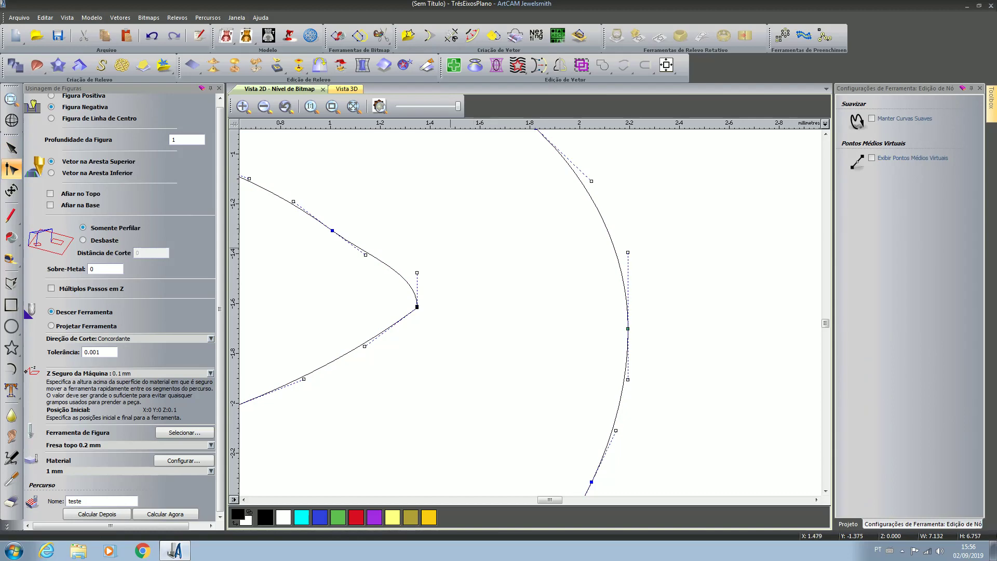
scroll(390, 261, "down", 3)
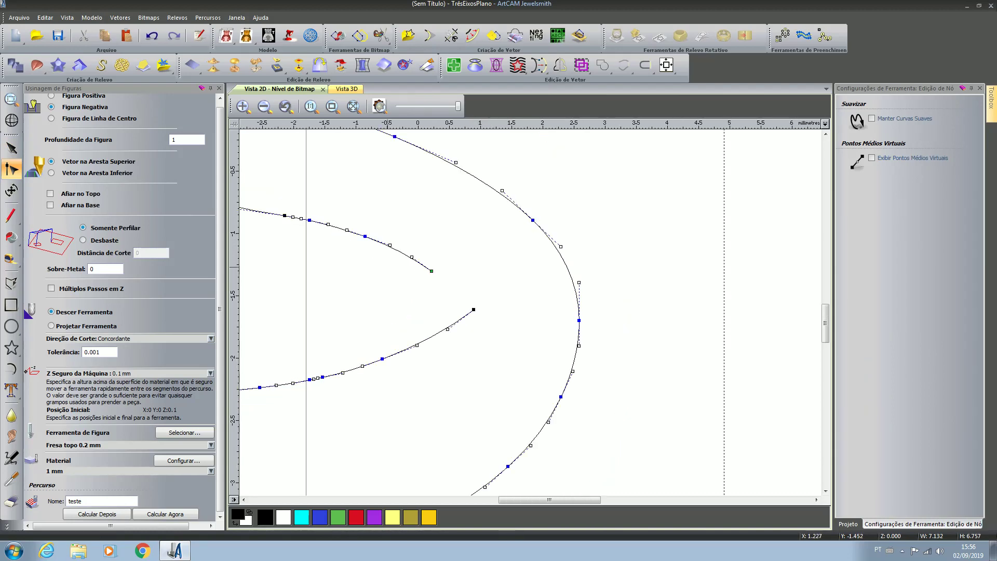
scroll(477, 294, "down", 2)
key("n")
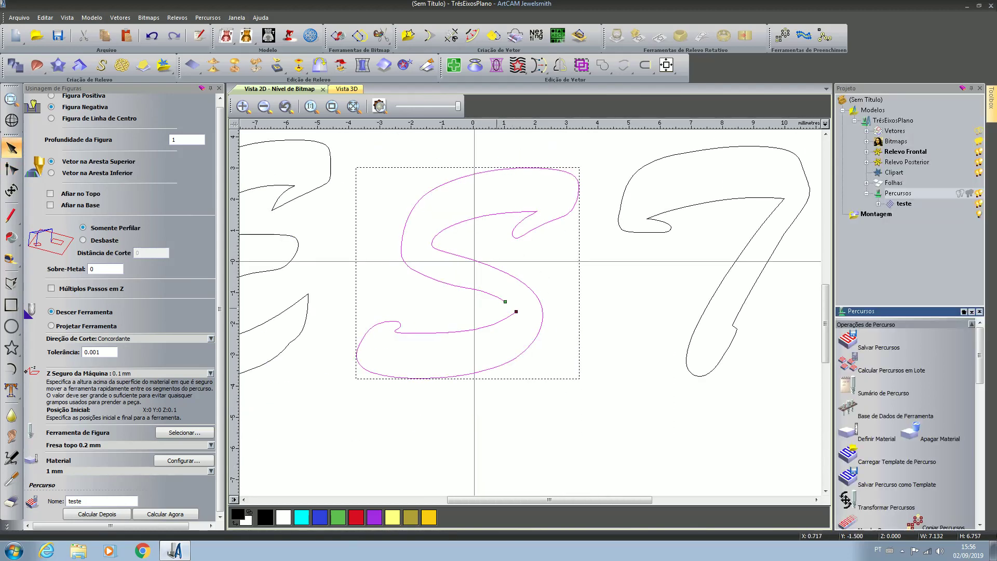
- Group all five TESTE letters, including the open S, and try to recalculate the teste toolpath
scroll(478, 294, "down", 3)
left_click(402, 272)
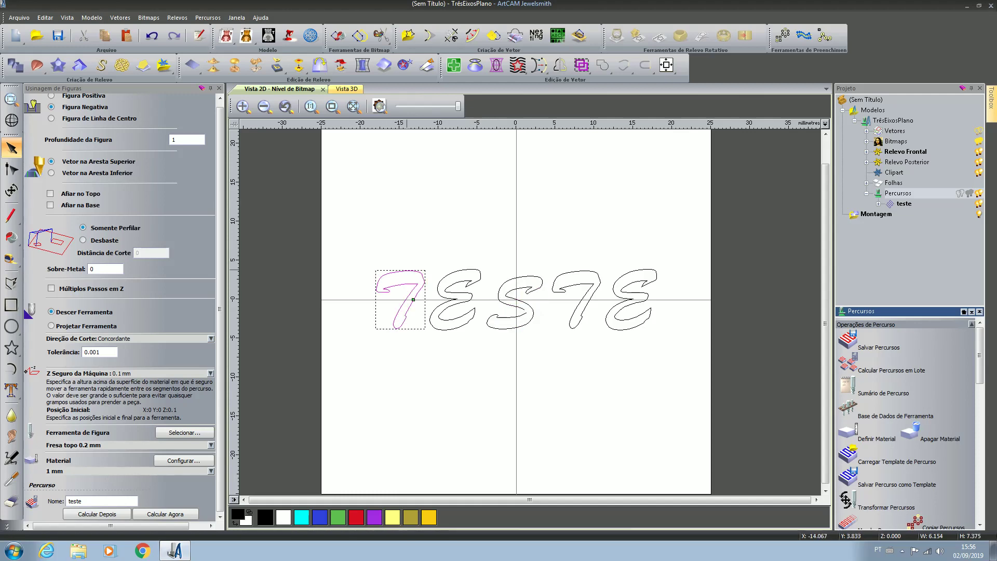
left_click(458, 270, "shift")
left_click(530, 280, "shift")
left_click(581, 274, "shift")
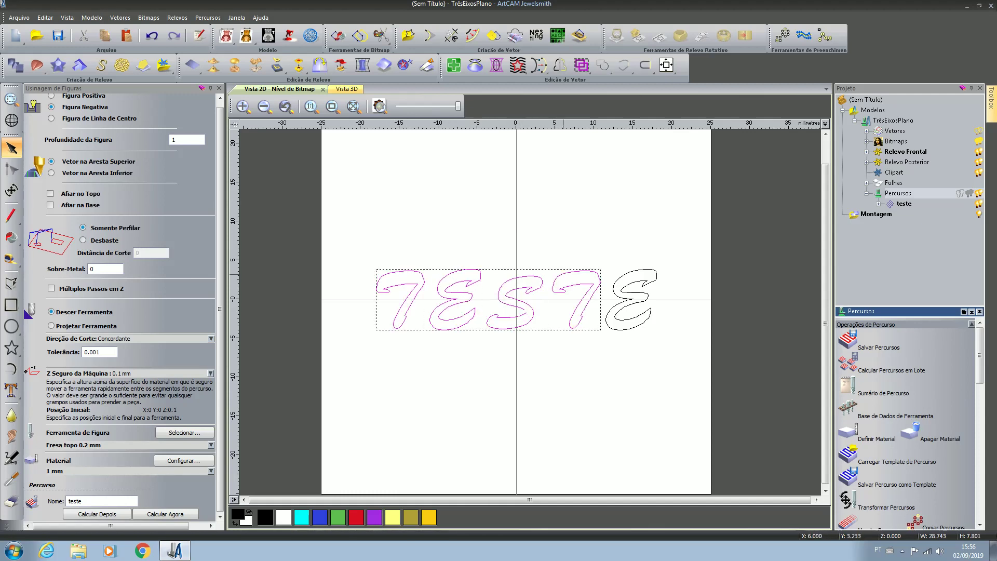
left_click(629, 273, "shift")
right_click(629, 317)
left_click(667, 172)
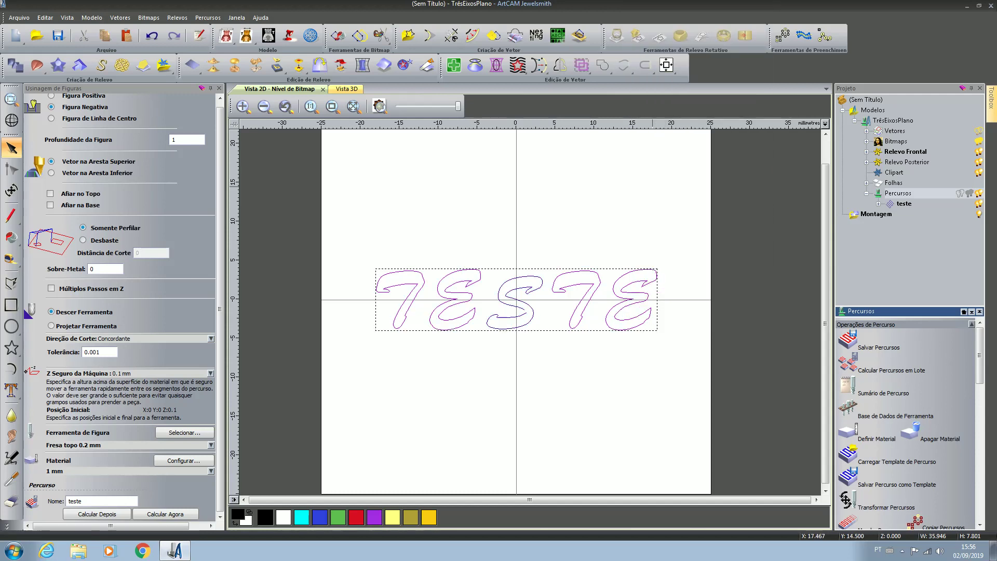
left_click(165, 513)
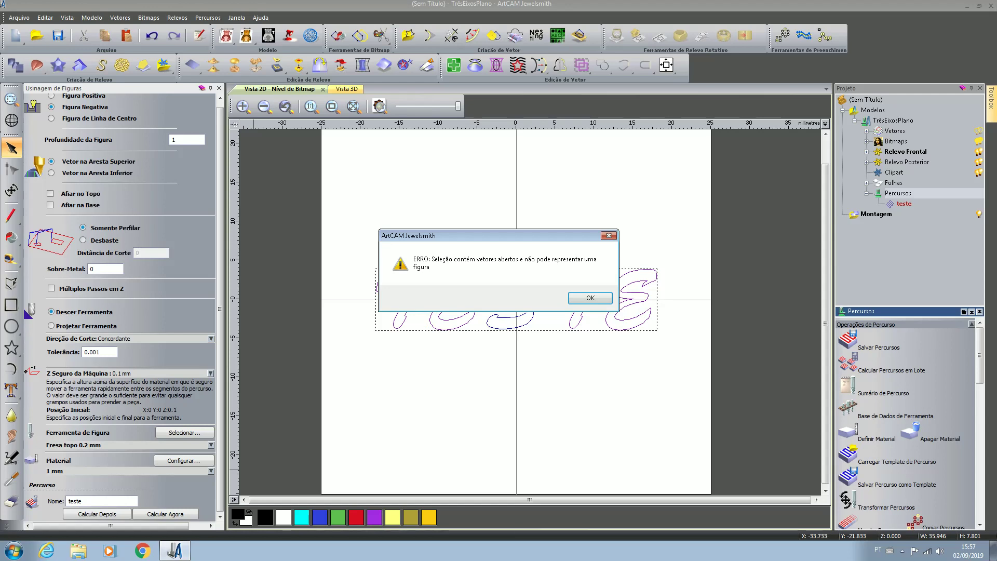
left_click(590, 297)
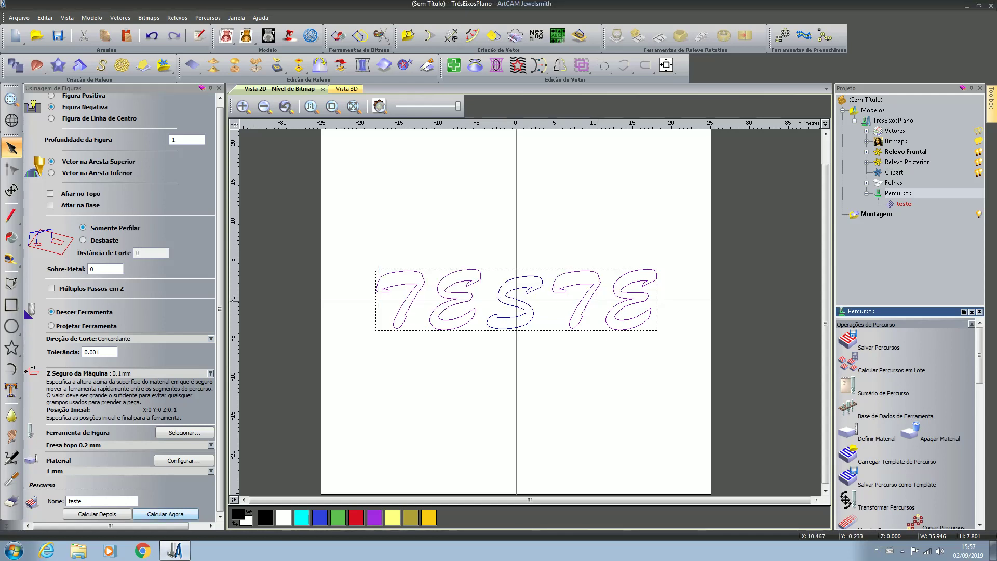
left_click(528, 328)
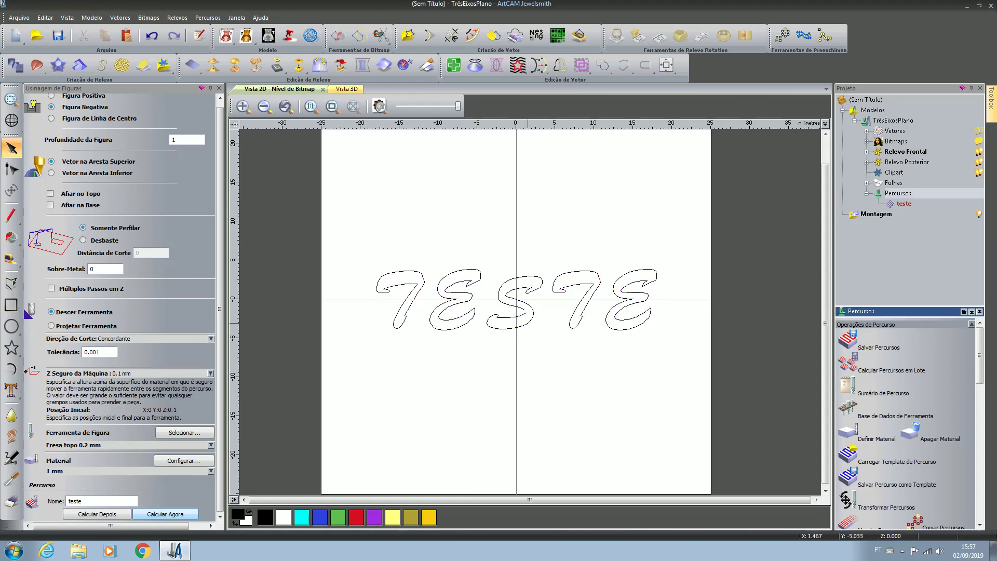
left_click(528, 327)
right_click(527, 321)
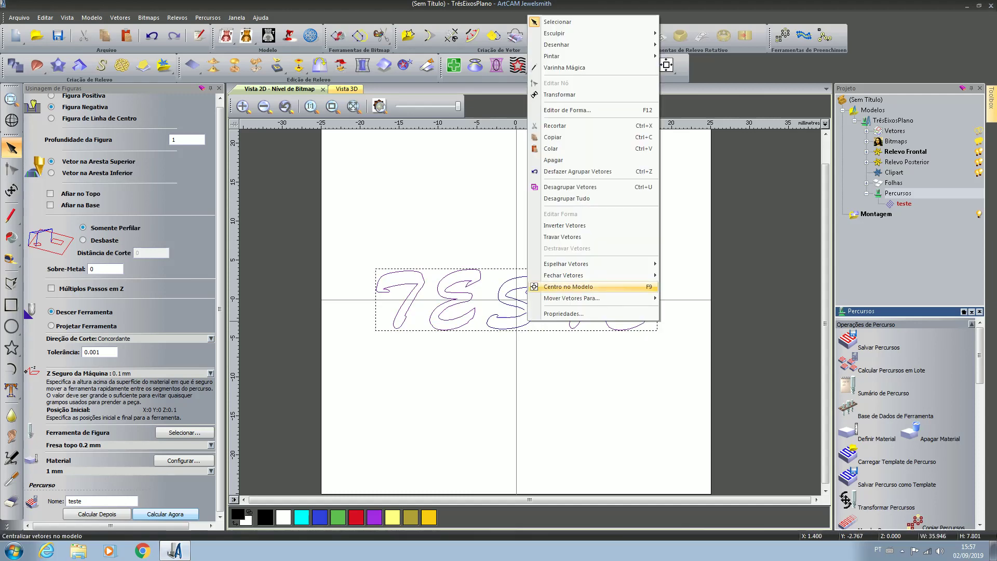
left_click(568, 286)
key("Escape")
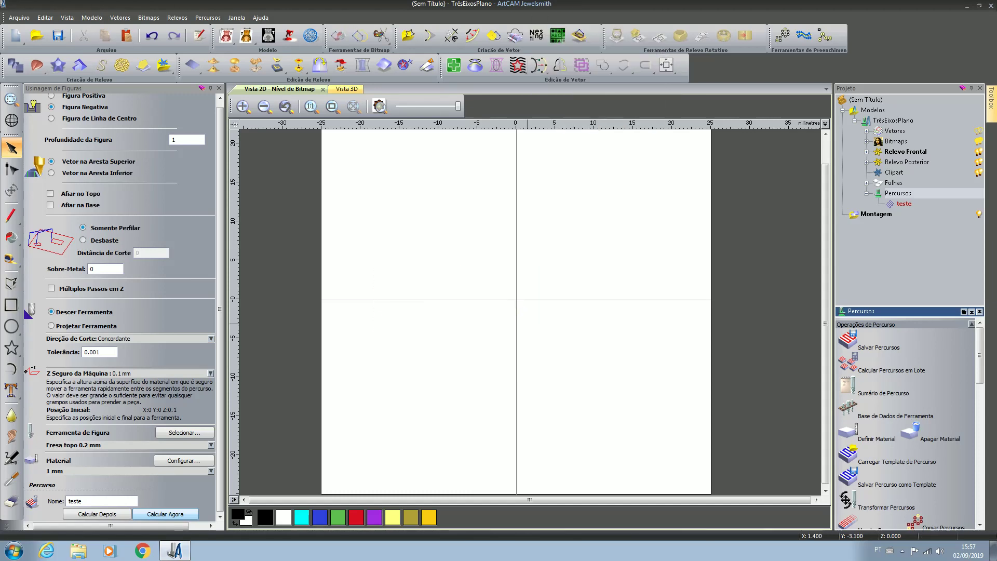
- Ungroup the lettering containing the open S with Desagrupar Tudo
left_click(519, 307)
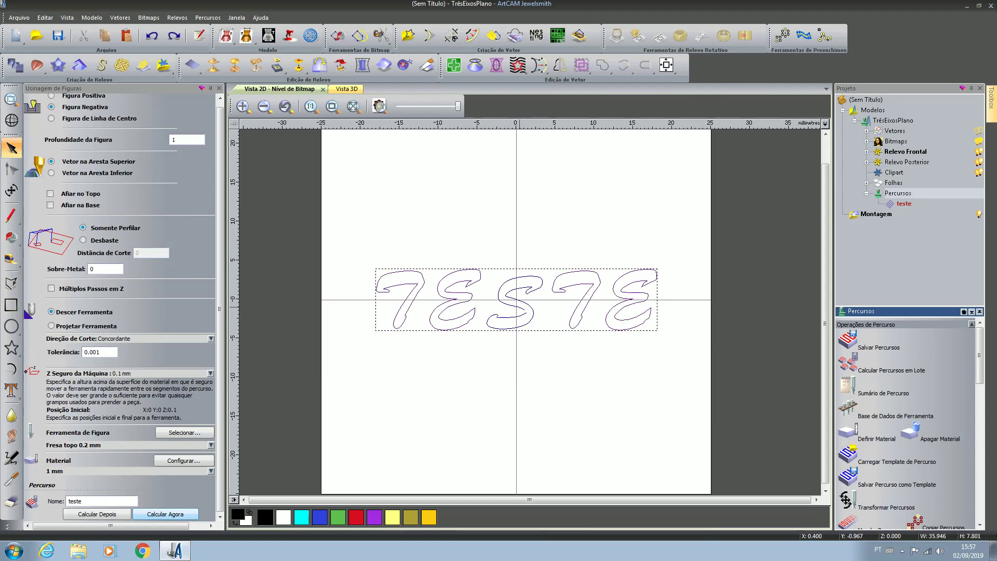
scroll(519, 308, "up", 5)
right_click(519, 307)
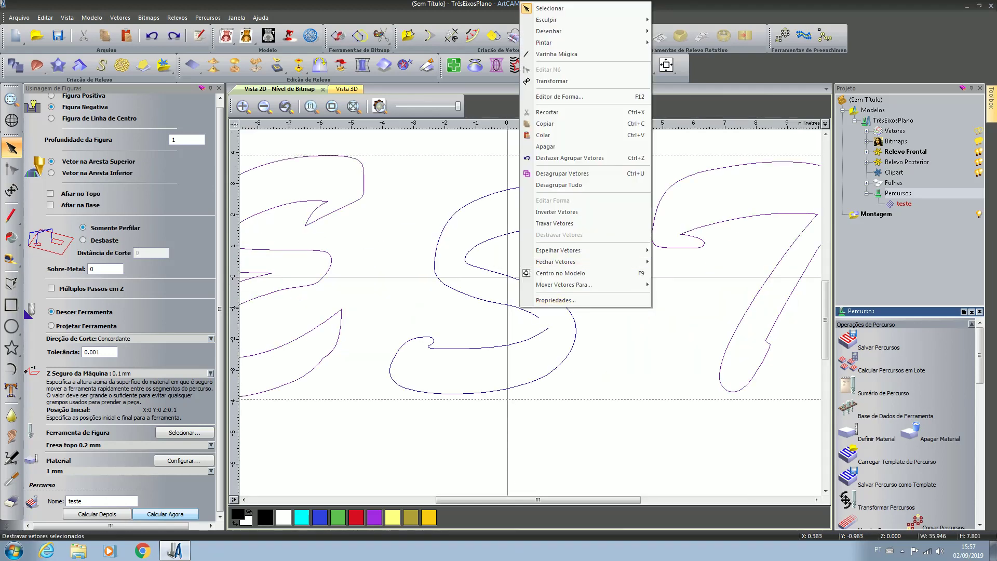
left_click(561, 185)
- Close the gap in the S using Fechar Vetores, Com uma curva suave
left_click(572, 314)
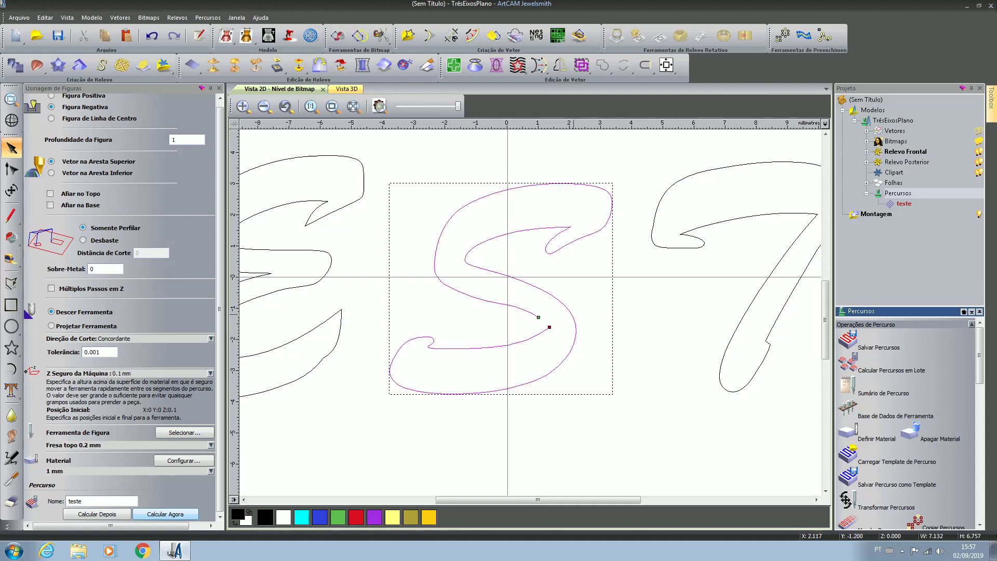
right_click(573, 315)
mouse_move(644, 268)
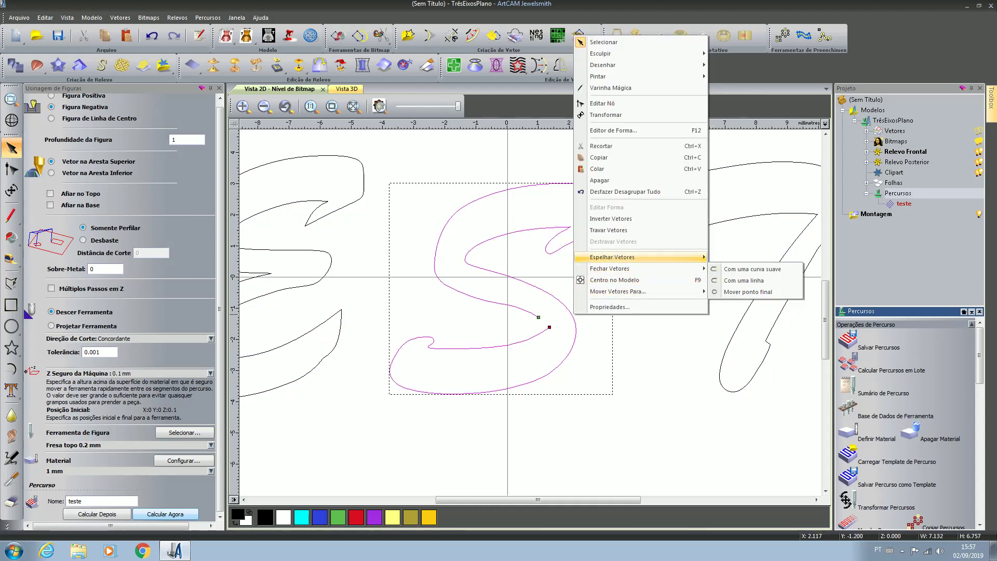
left_click(752, 269)
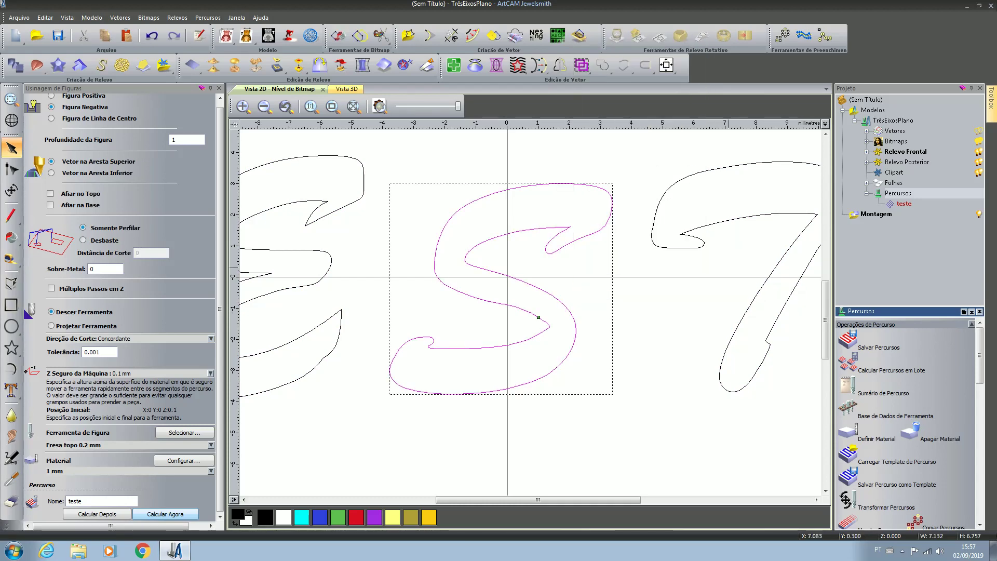
- Select the five closed TESTE letters one by one, group them, and recalculate the teste toolpath
scroll(509, 279, "down", 2)
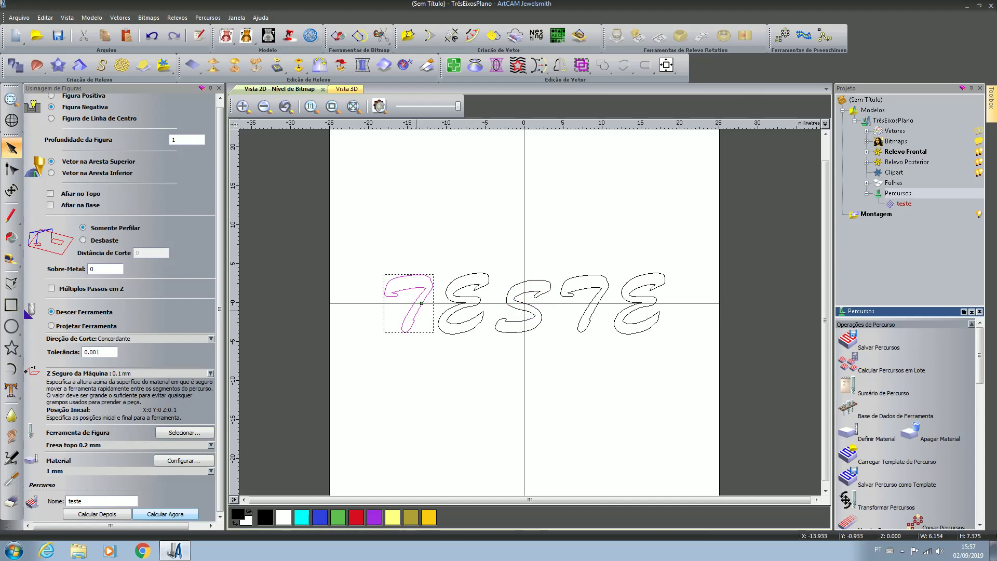
left_click(416, 310)
left_click(451, 311, "shift")
left_click(540, 310, "shift")
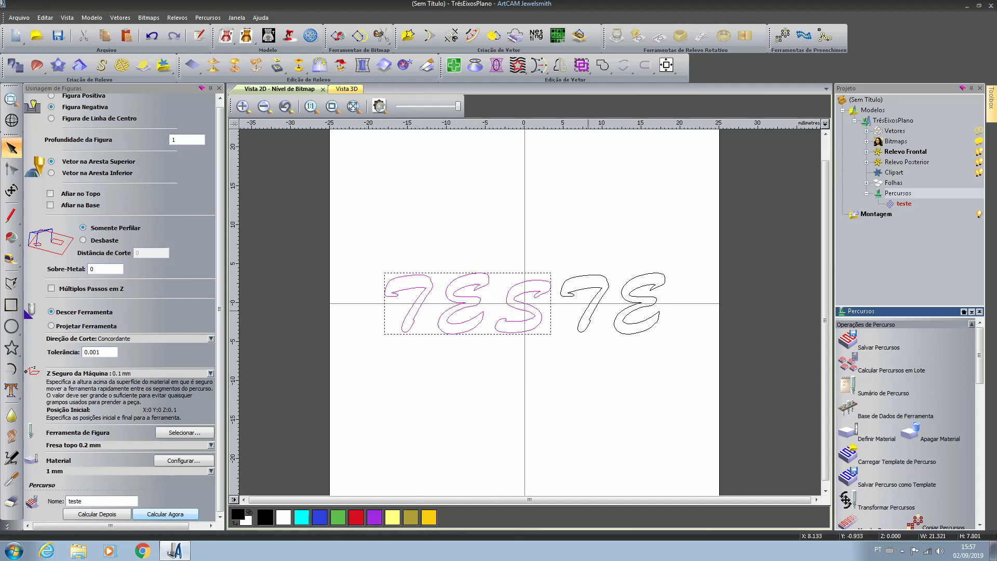
left_click(588, 310, "shift")
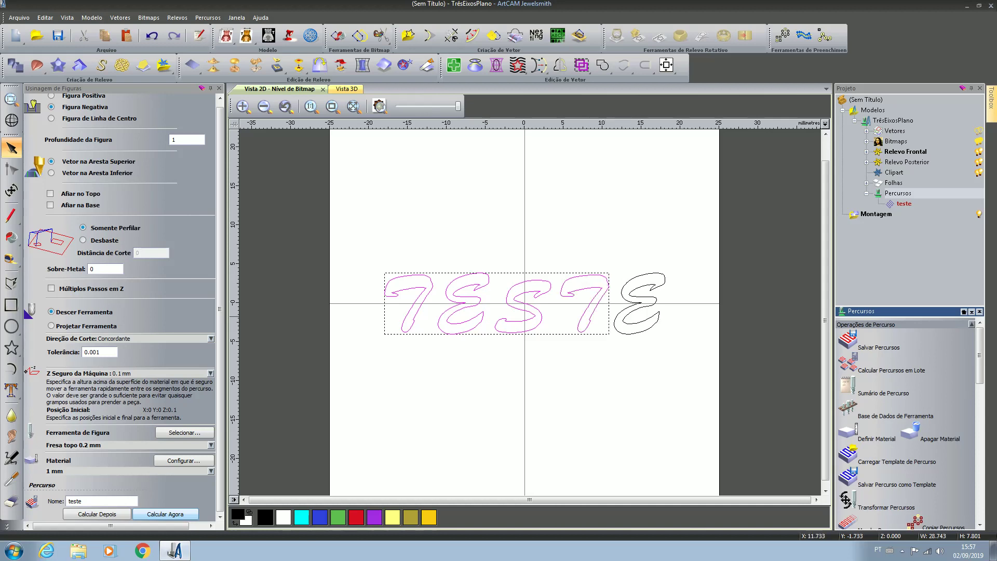
left_click(616, 315, "shift")
left_click(165, 514)
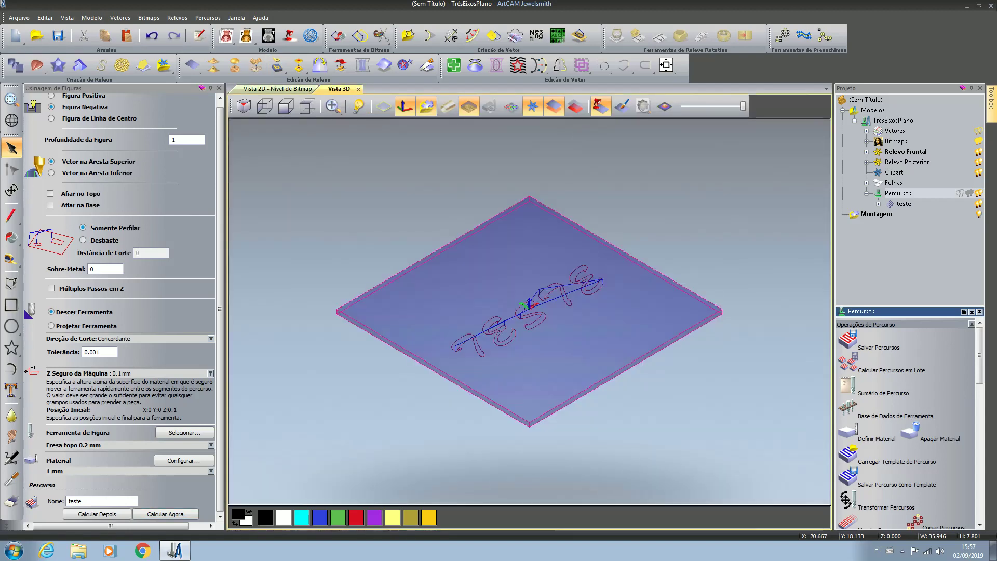
- Return to the 2D view of the lettering and deselect the group
left_click(278, 89)
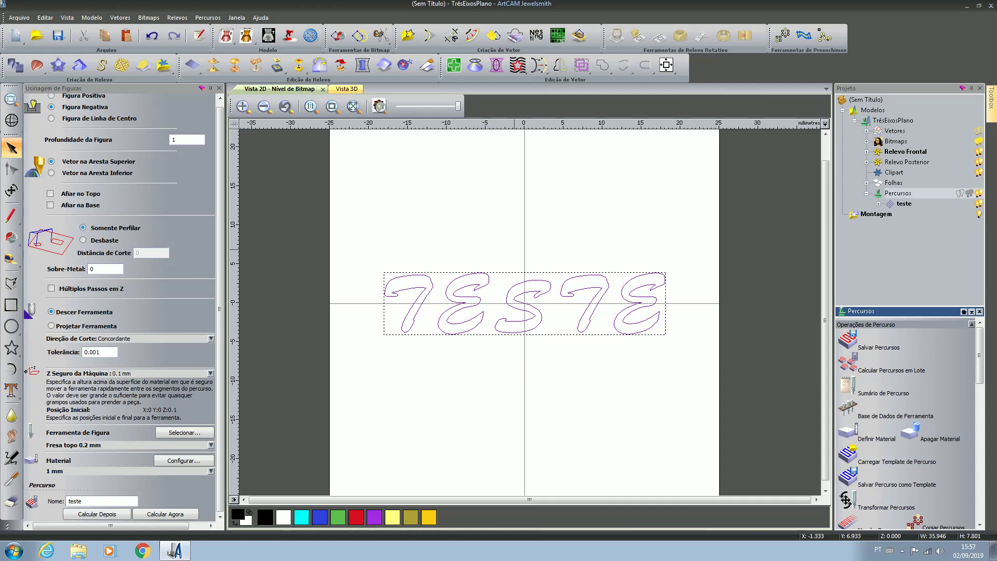
left_click(311, 106)
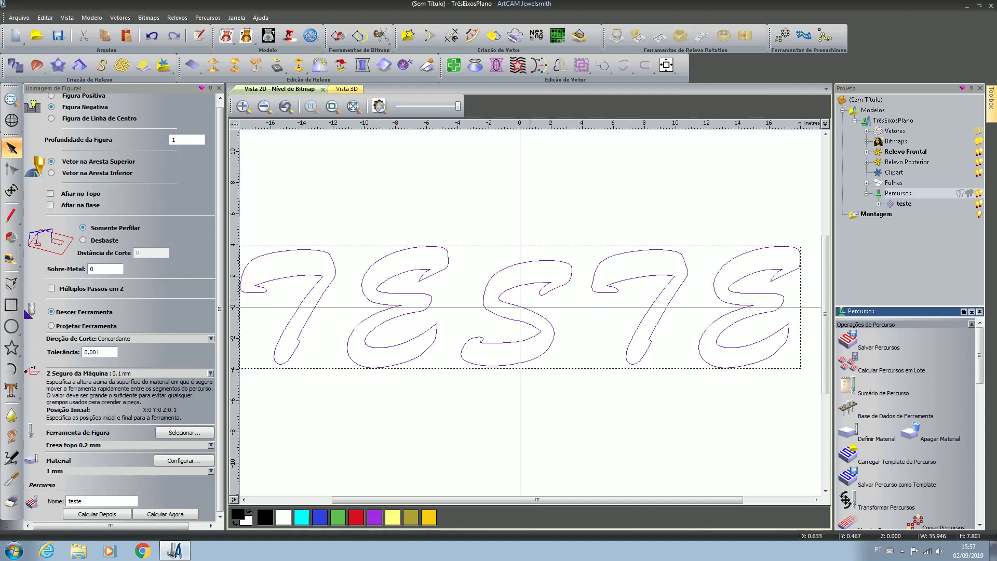
left_click(311, 107)
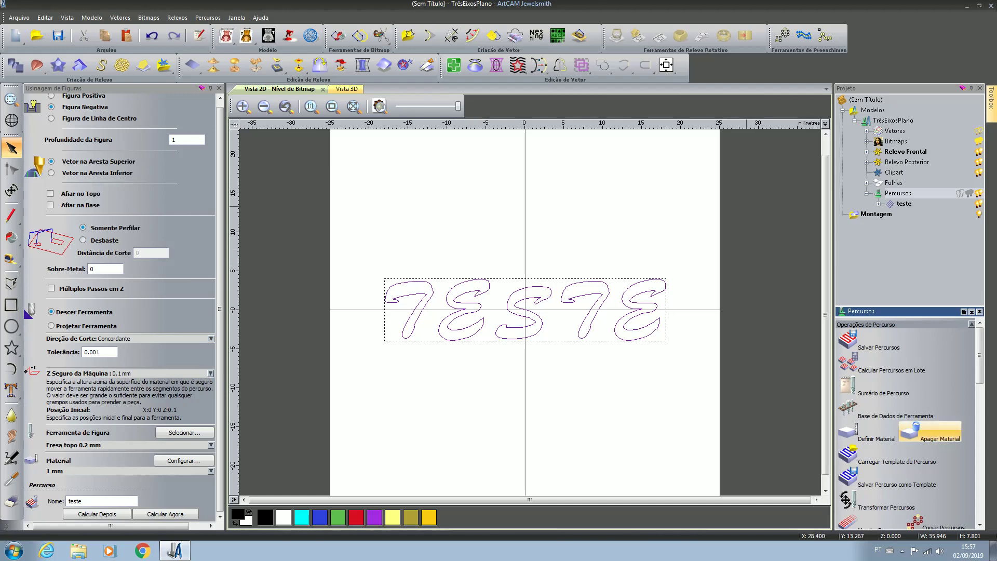
left_click(440, 240)
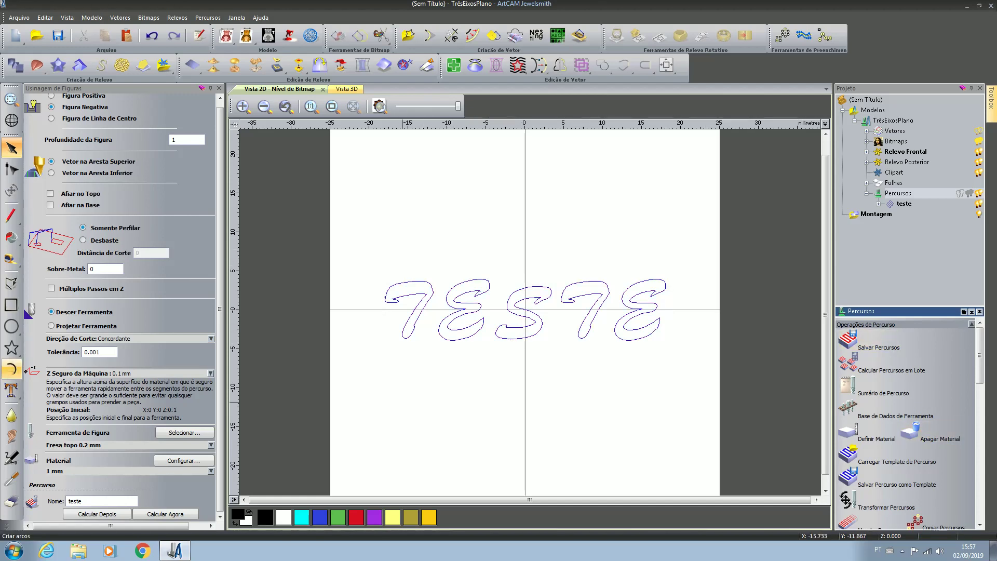
- Start a text entry above the lettering, browse the available fonts up to the single-line dxf styles, and cancel the text
left_click(12, 391)
left_click(488, 141)
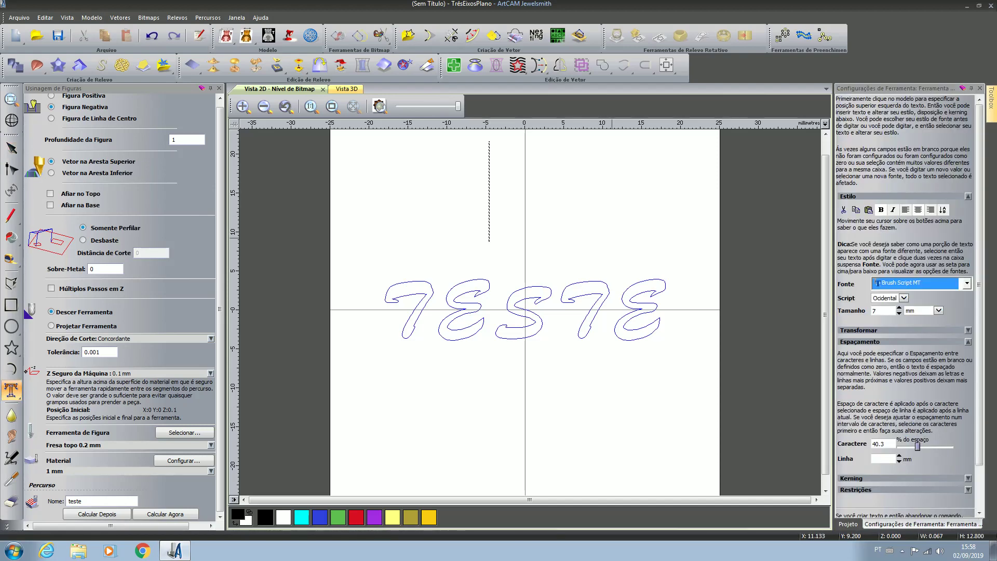
left_click(966, 283)
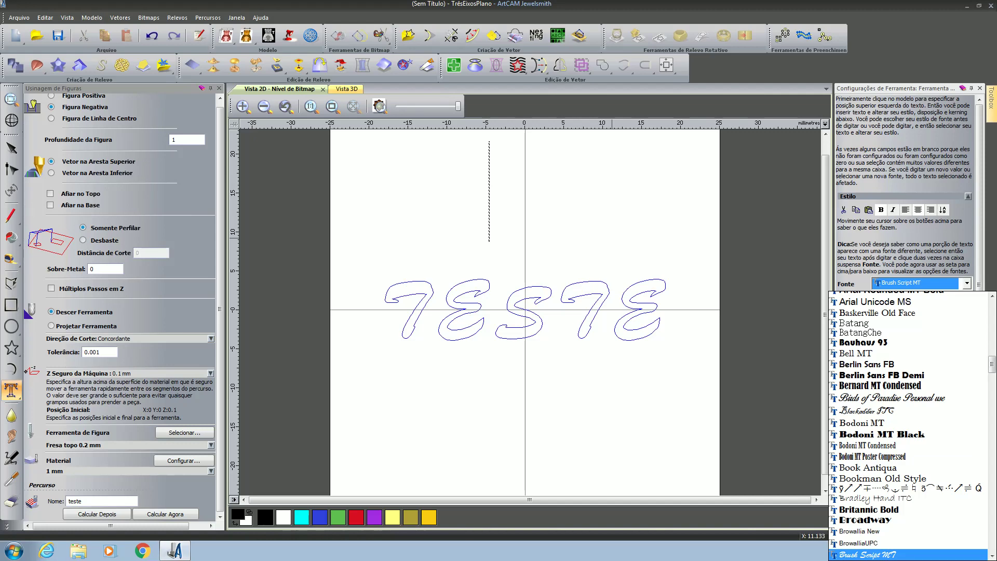
left_click(867, 554)
scroll(904, 322, "down", 1)
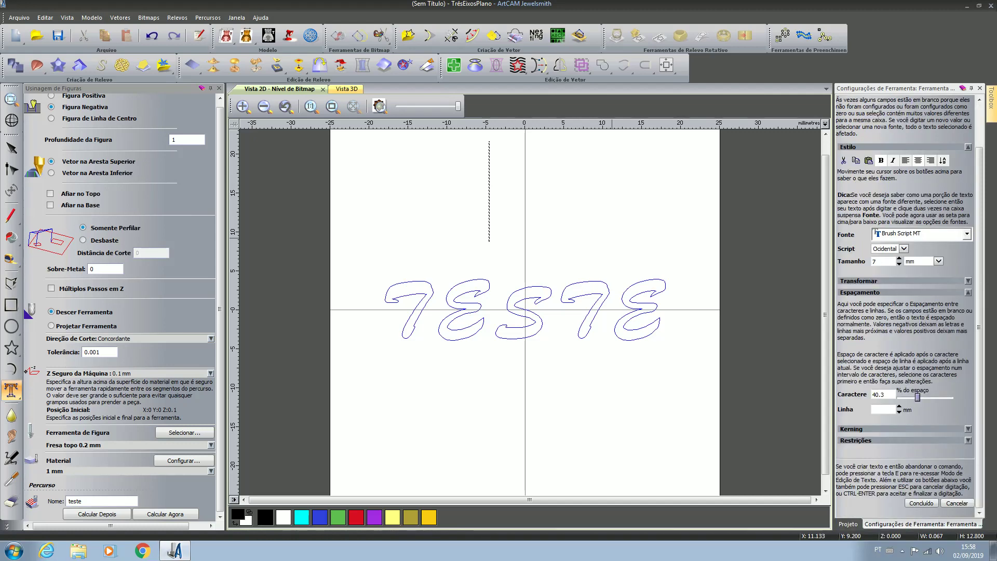
left_click(972, 235)
scroll(882, 296, "up", 15)
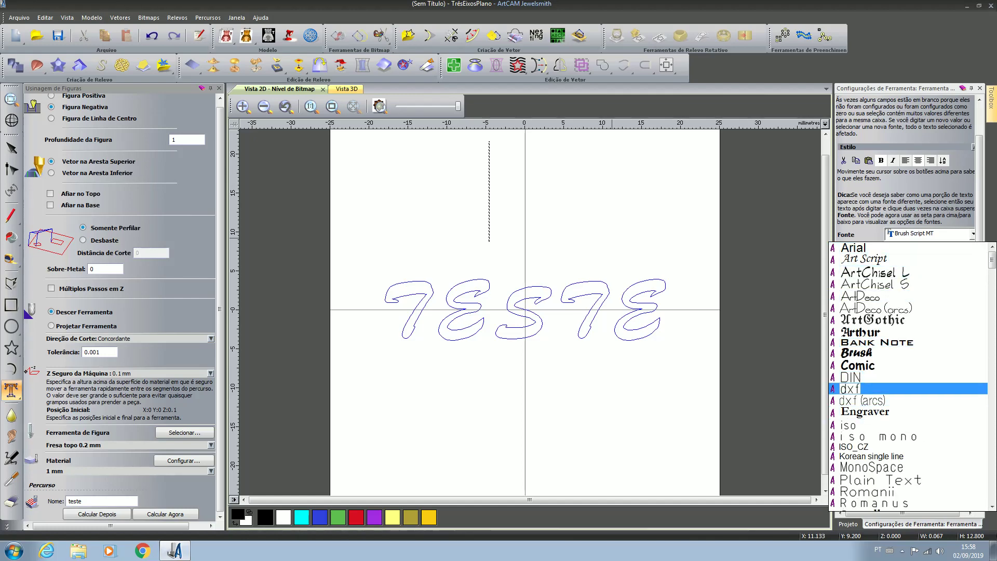
key("Escape")
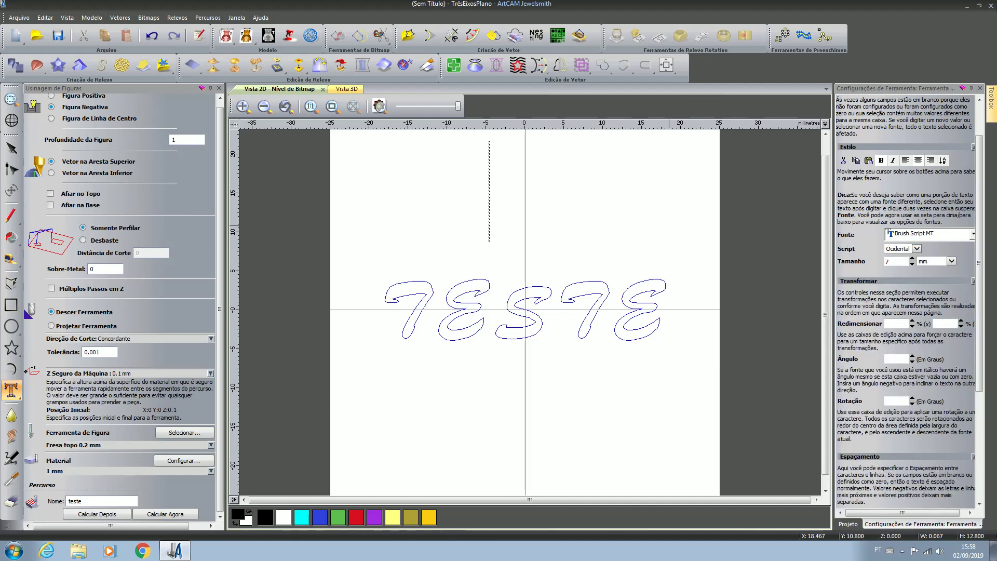
key("Escape")
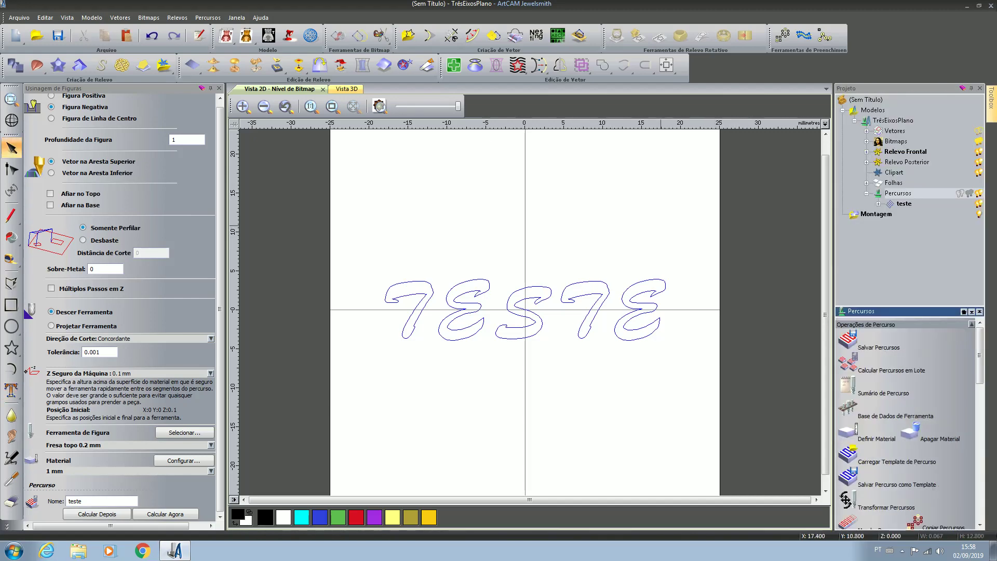
scroll(590, 243, "down", 1)
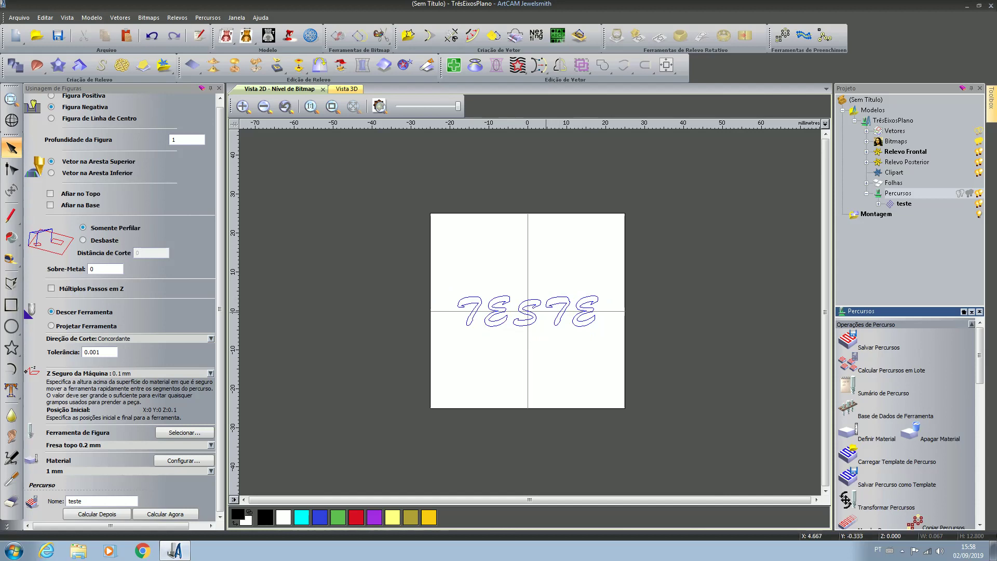
scroll(531, 308, "up", 1)
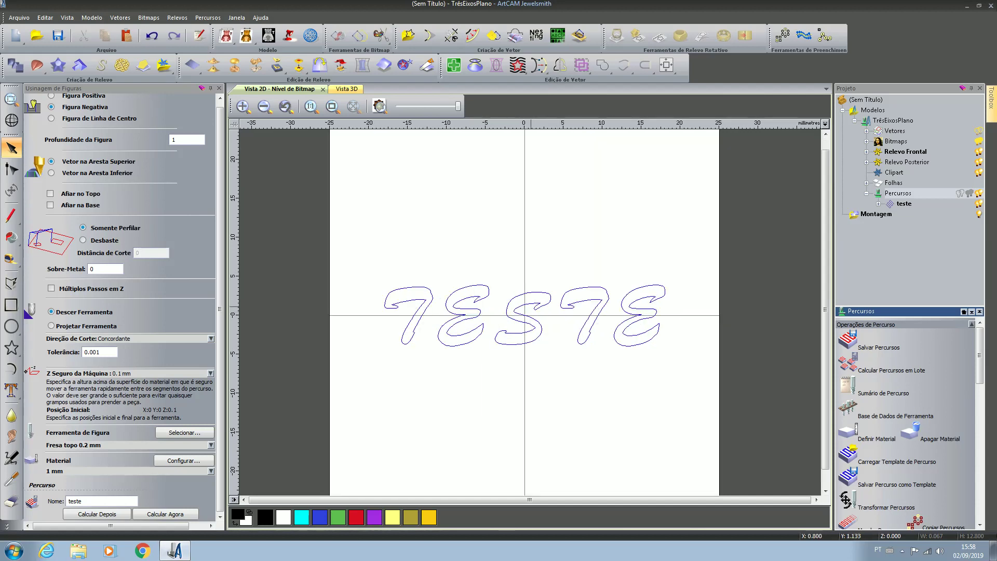